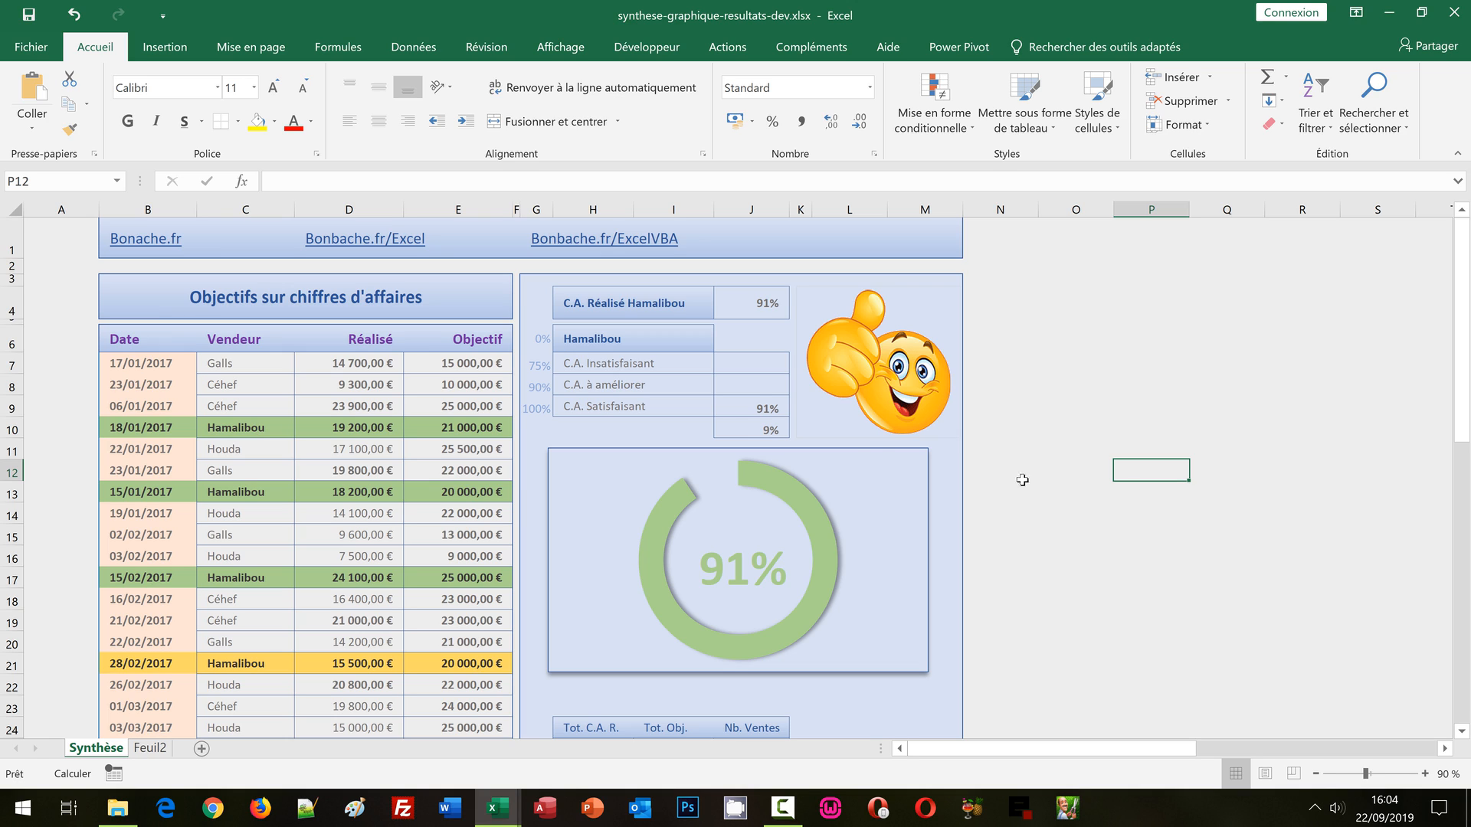
# Step: Set the salesperson in cell H6 of the Synthèse sheet to the first name in its list
pyautogui.click(673, 347)
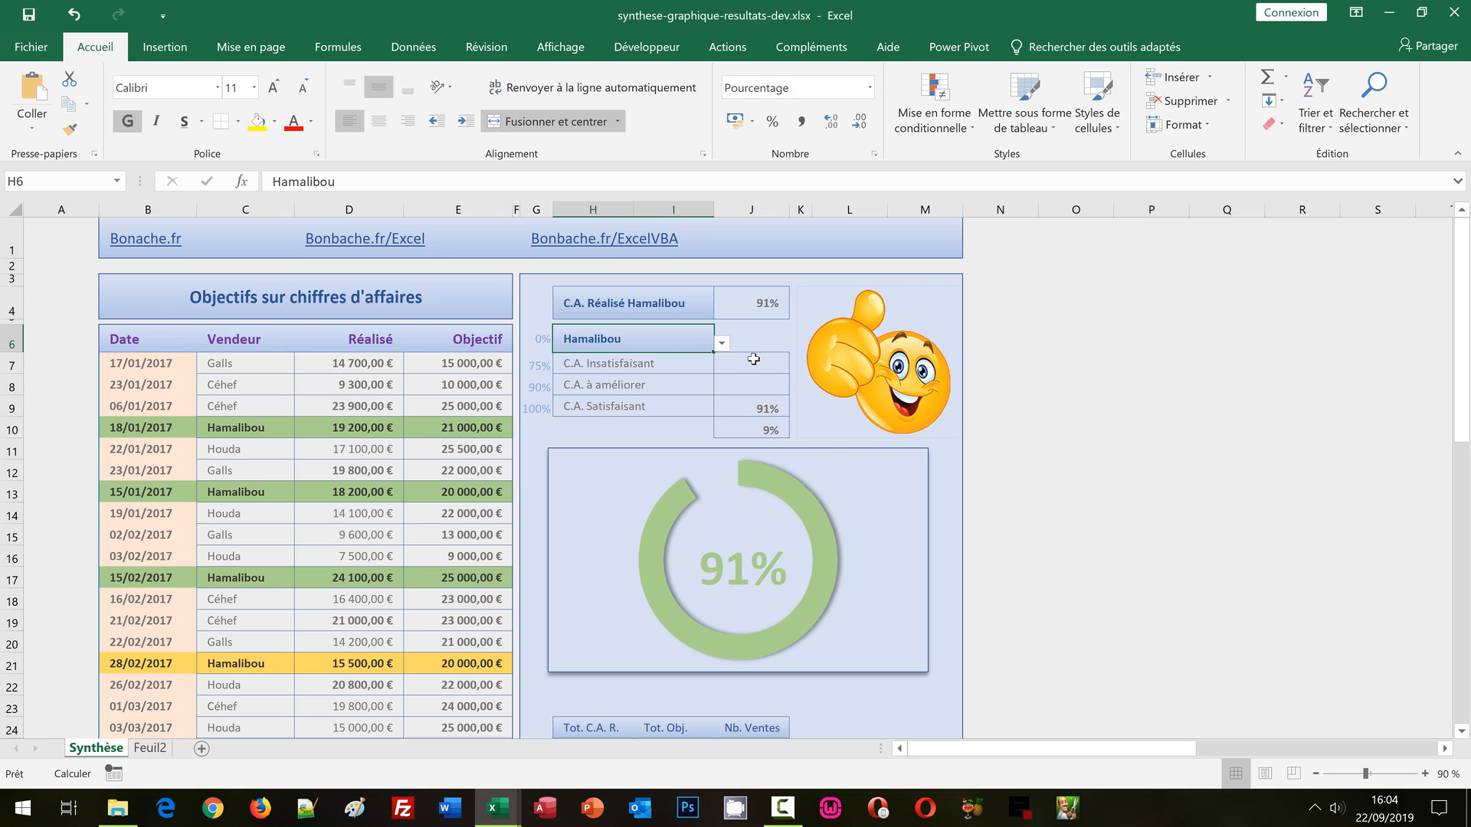
pyautogui.click(721, 344)
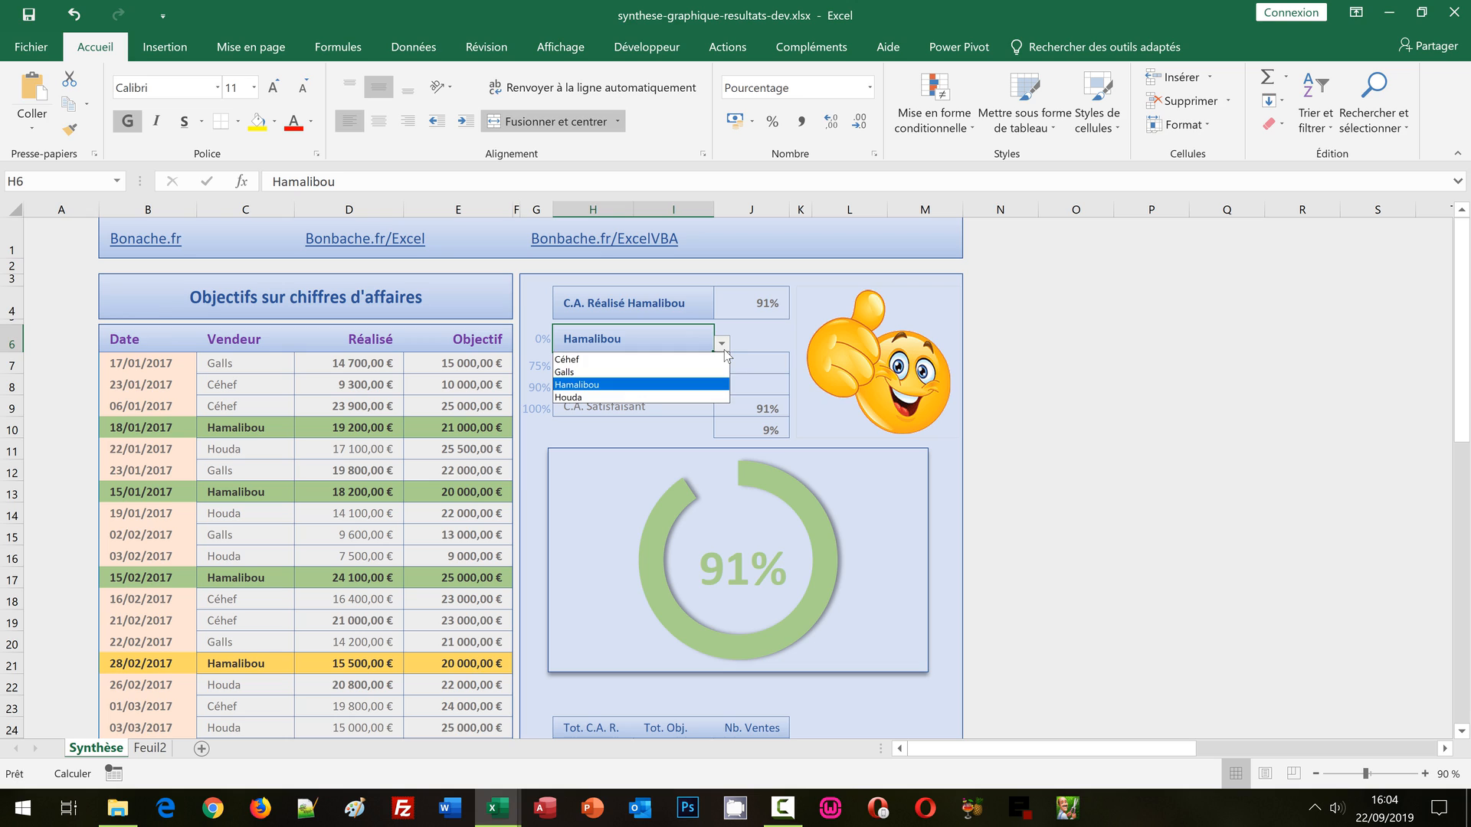
pyautogui.click(724, 350)
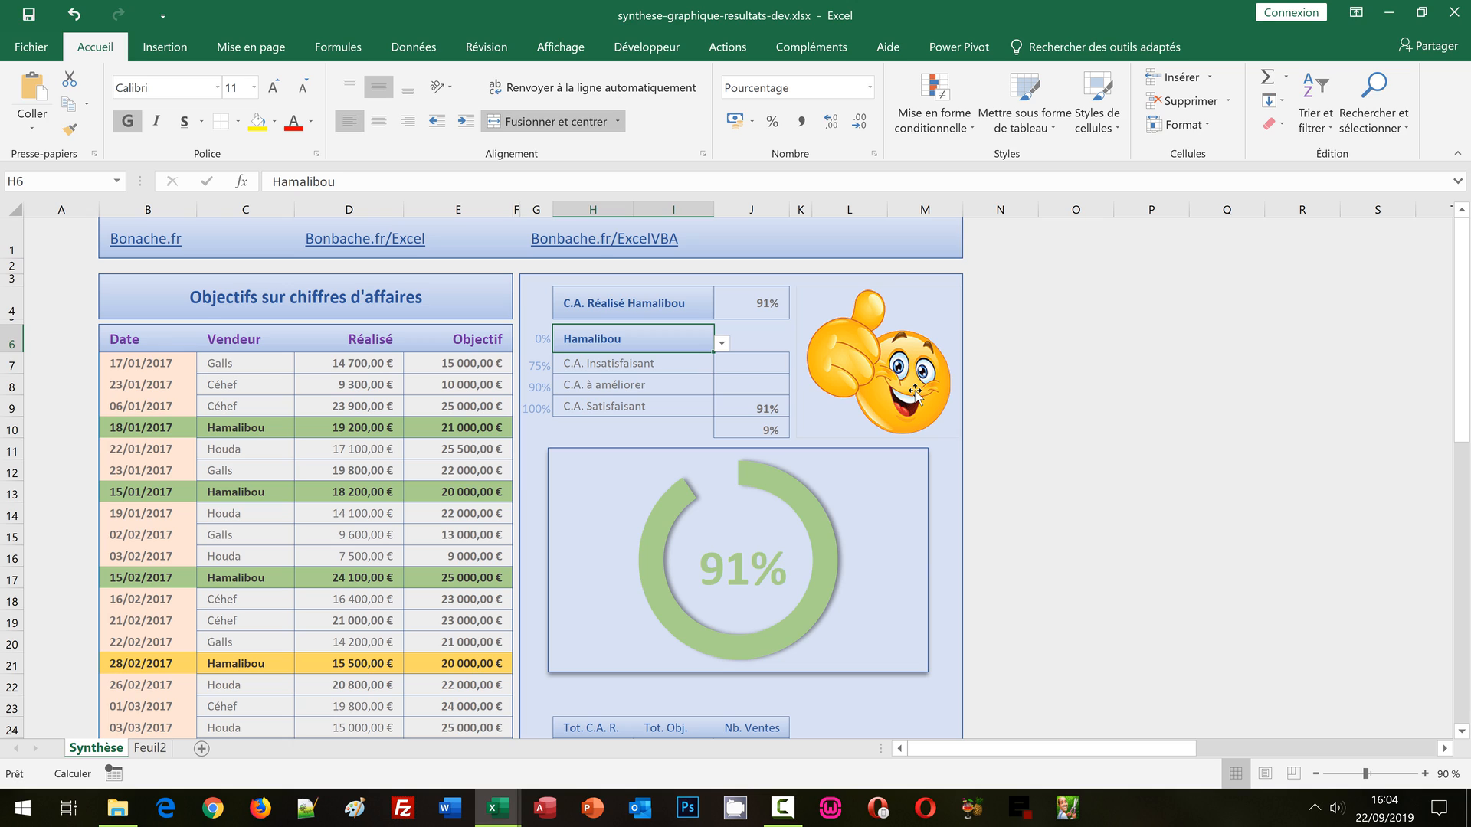
pyautogui.click(722, 344)
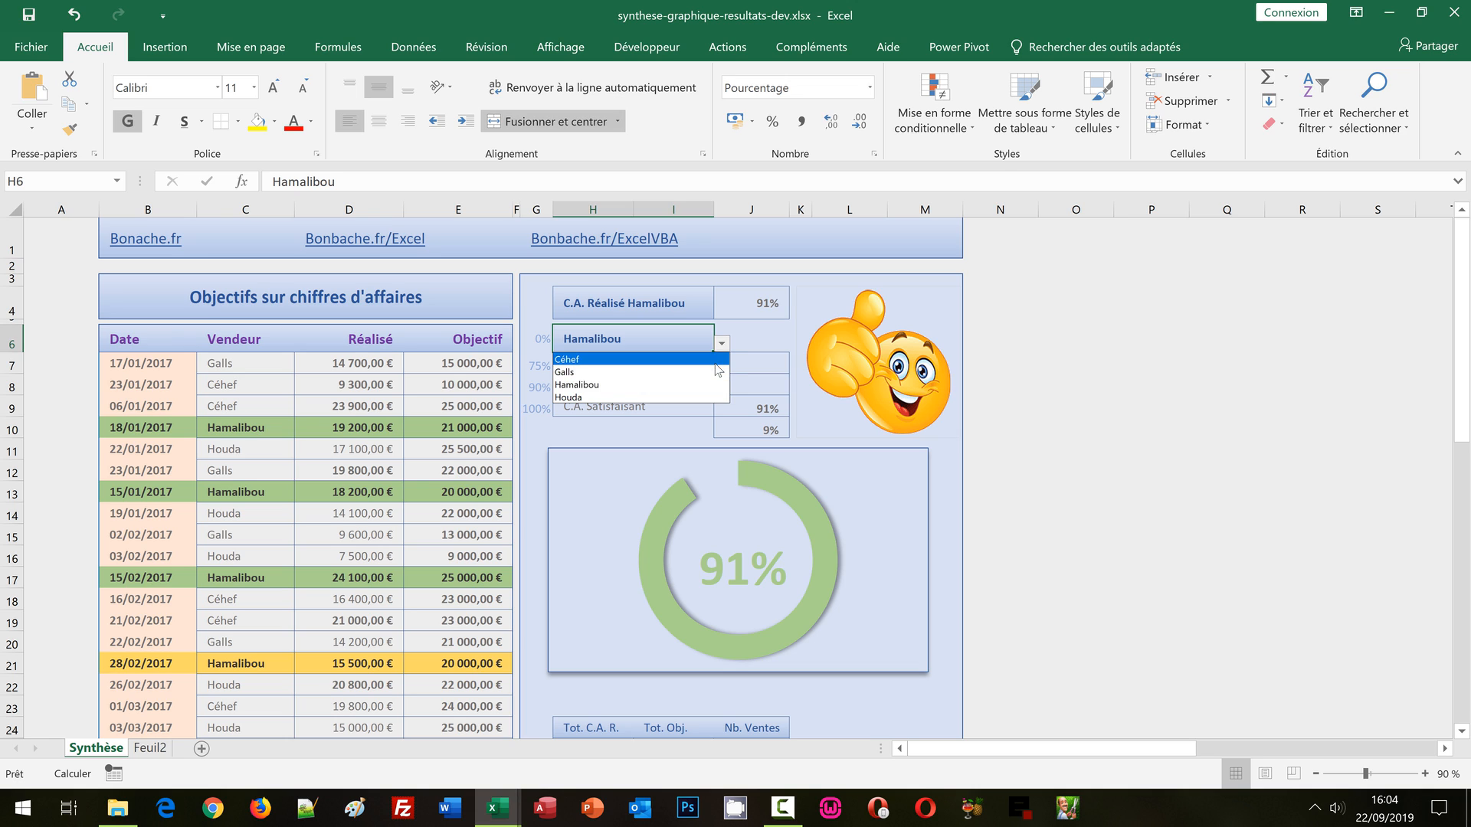
pyautogui.click(716, 360)
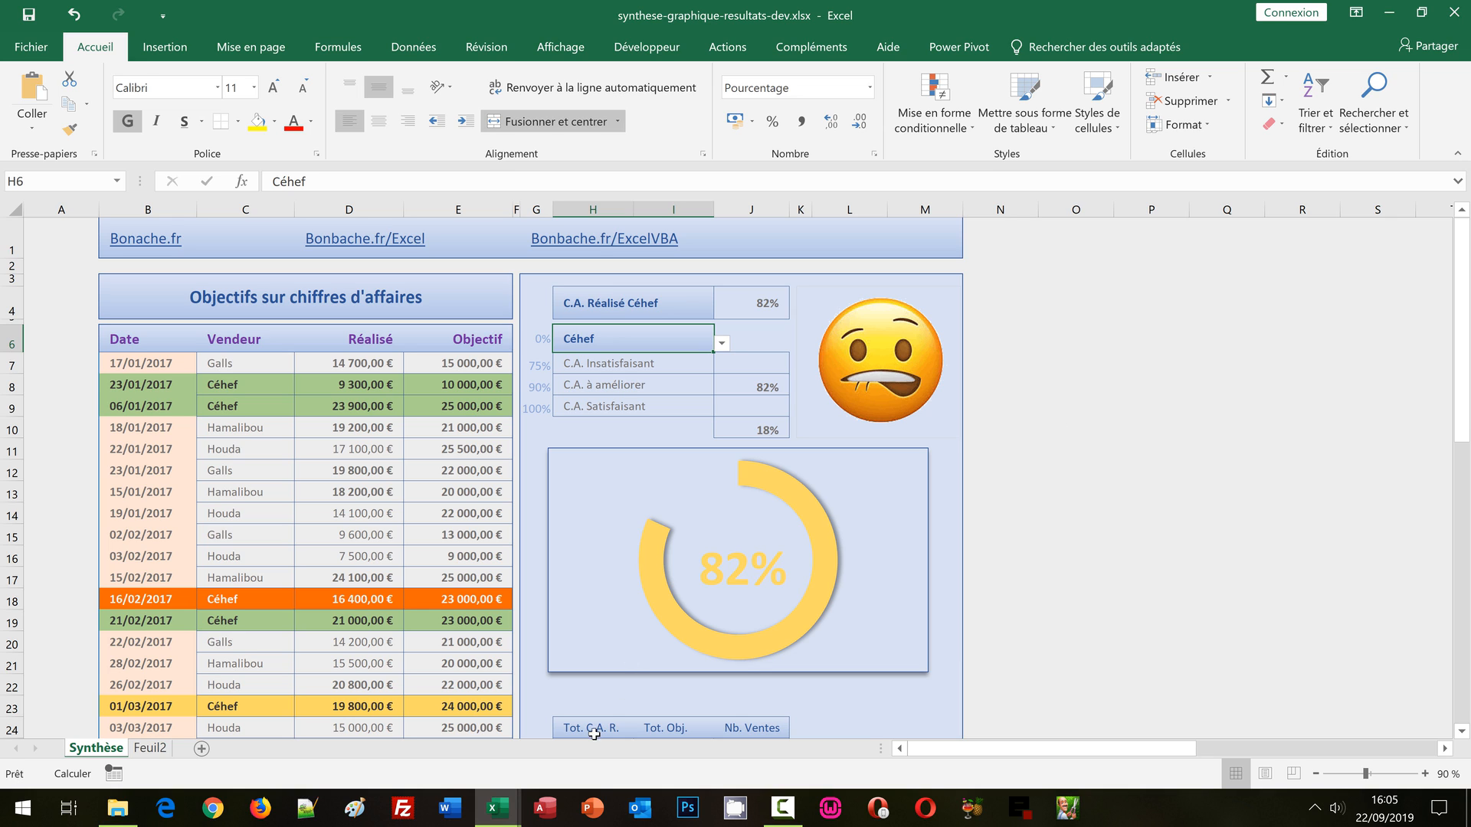
# Step: Switch to the synthese-graphique-resultats.xlsx workbook and examine its Synthèse sheet and the Vendeurs list in column C of Feuil2
pyautogui.moveTo(498, 812)
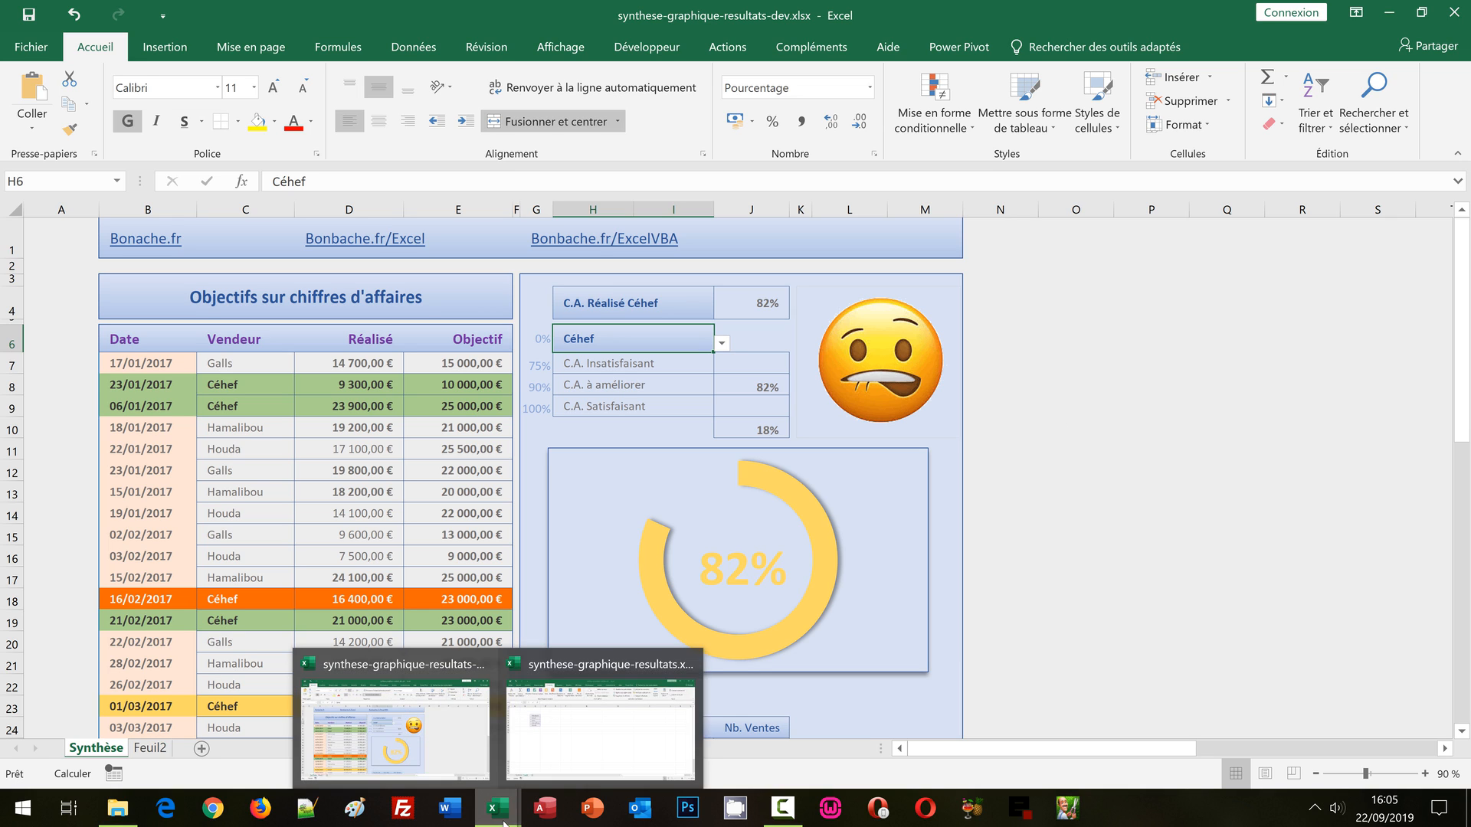
pyautogui.click(587, 751)
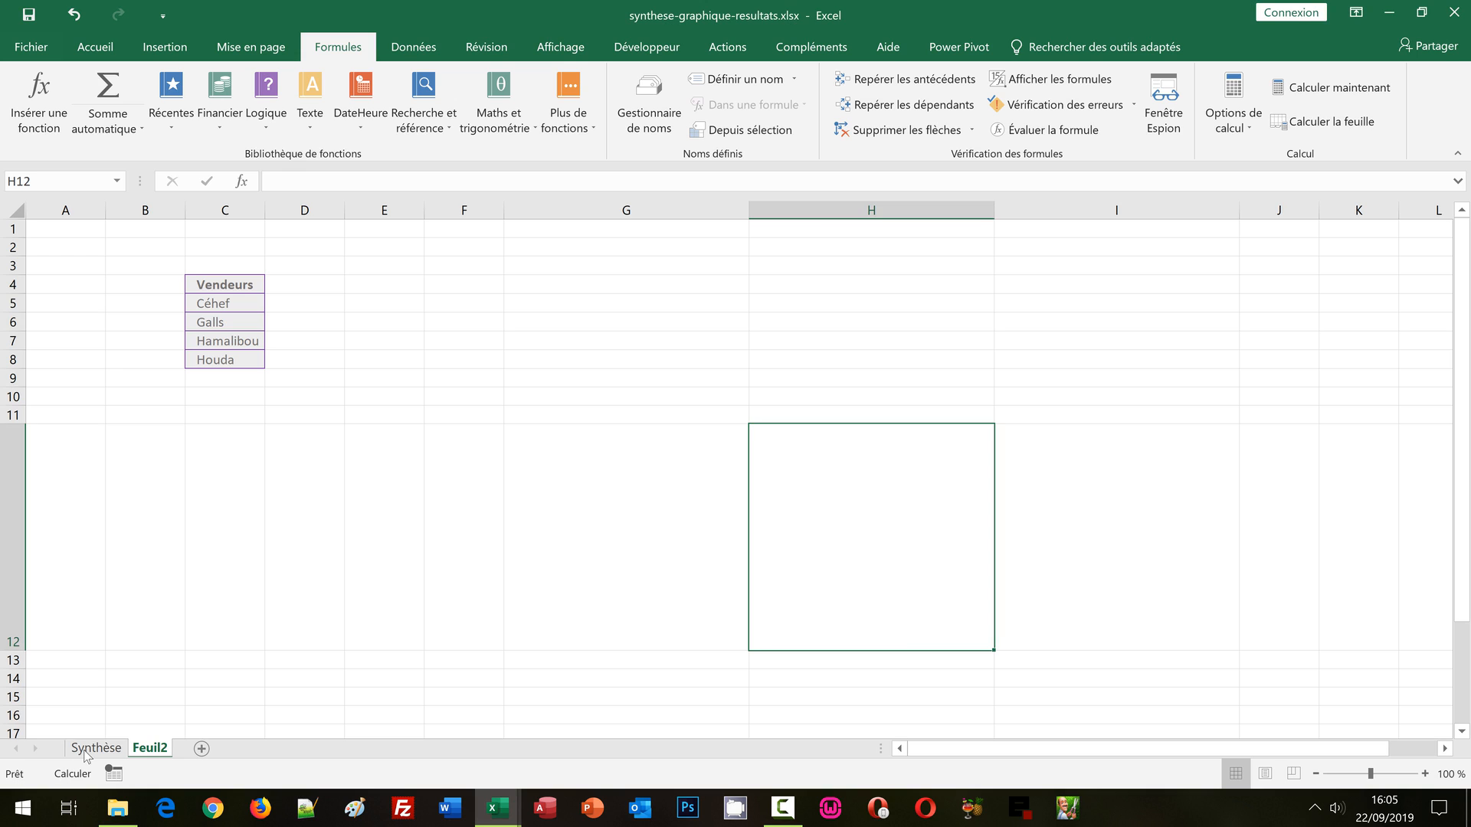
pyautogui.hotkey('ctrl', 'pageup')
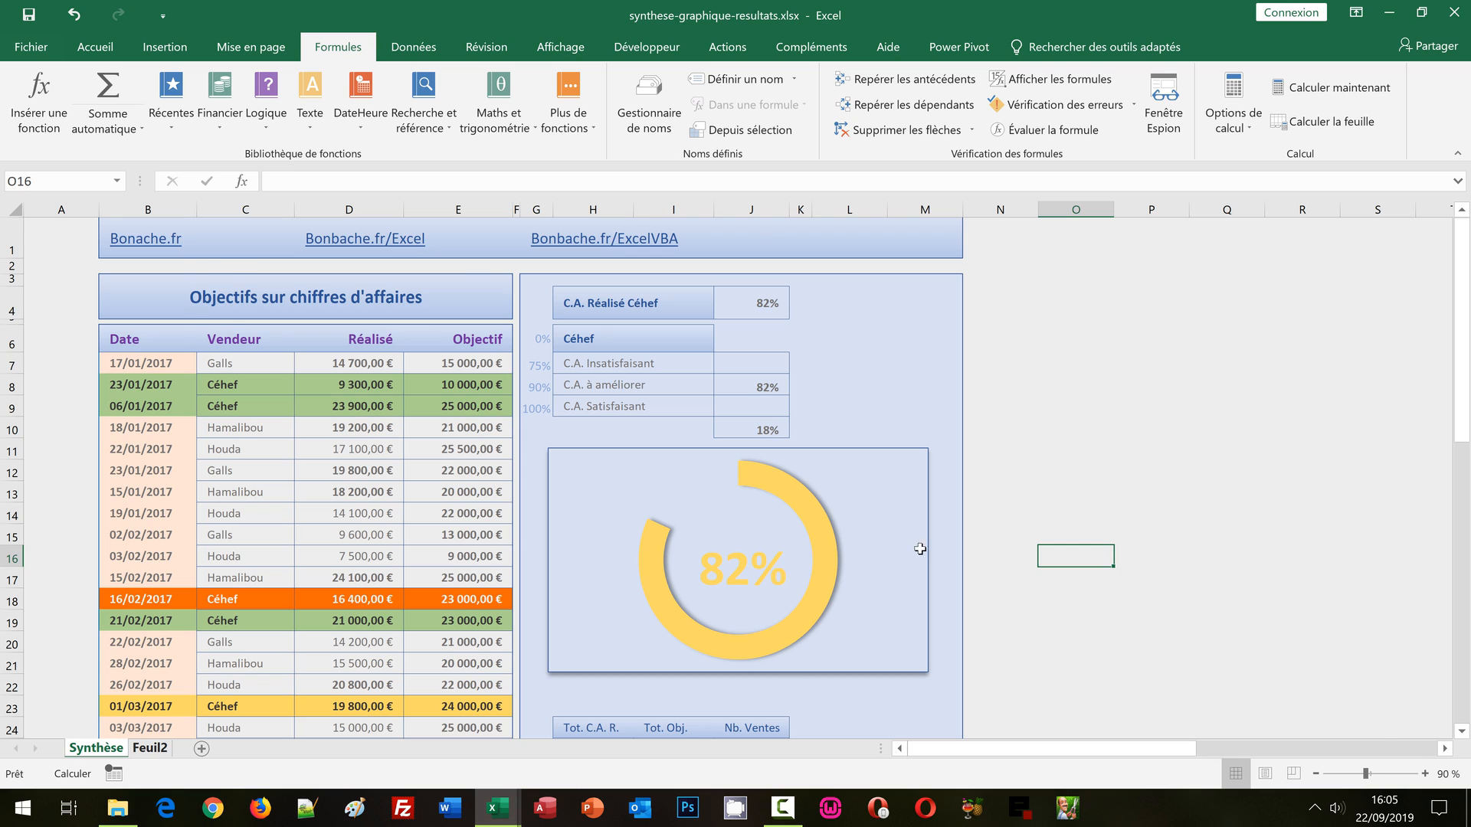
pyautogui.hotkey('ctrl', 'pagedown')
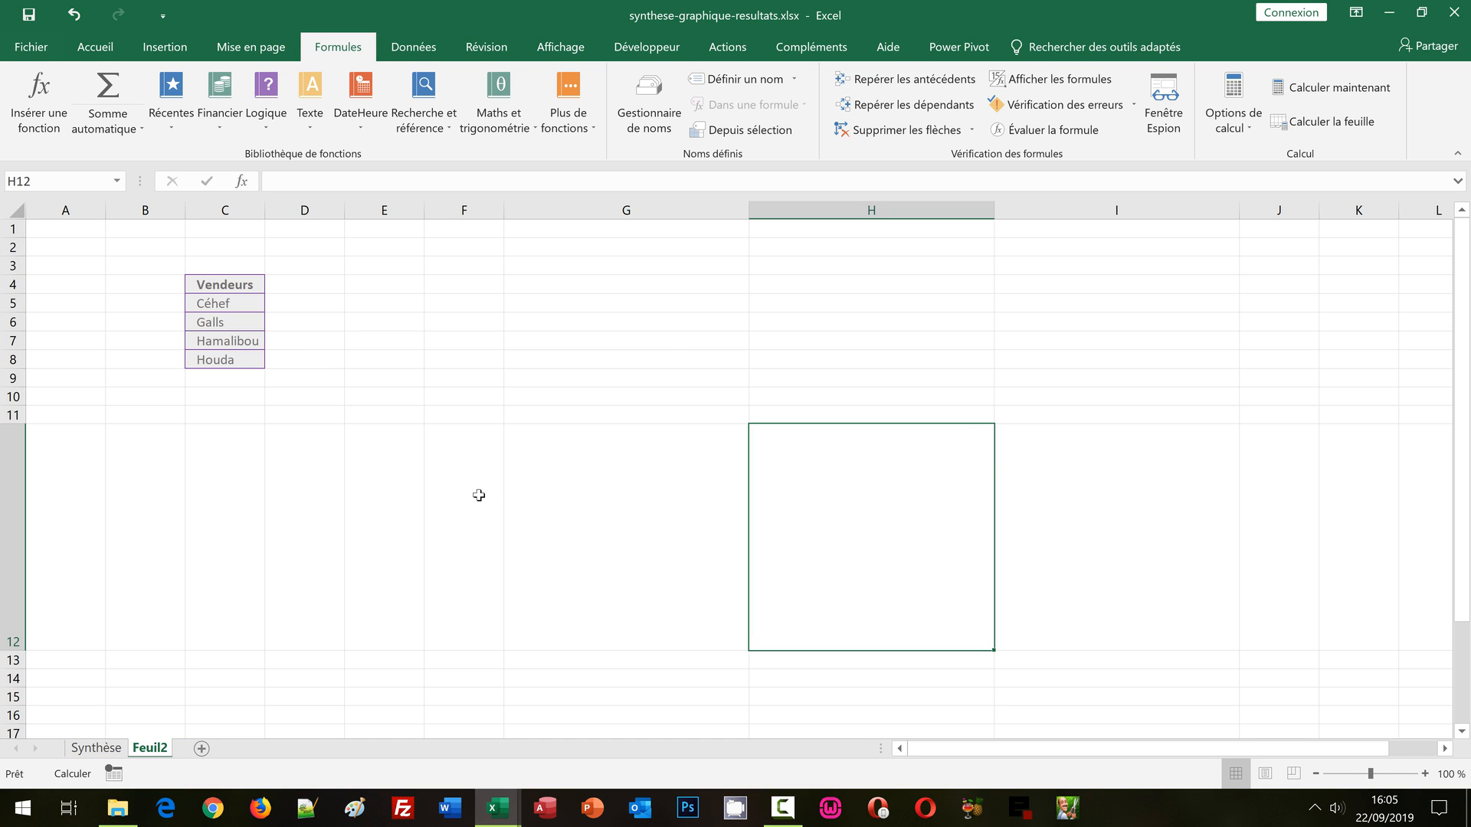
pyautogui.click(232, 213)
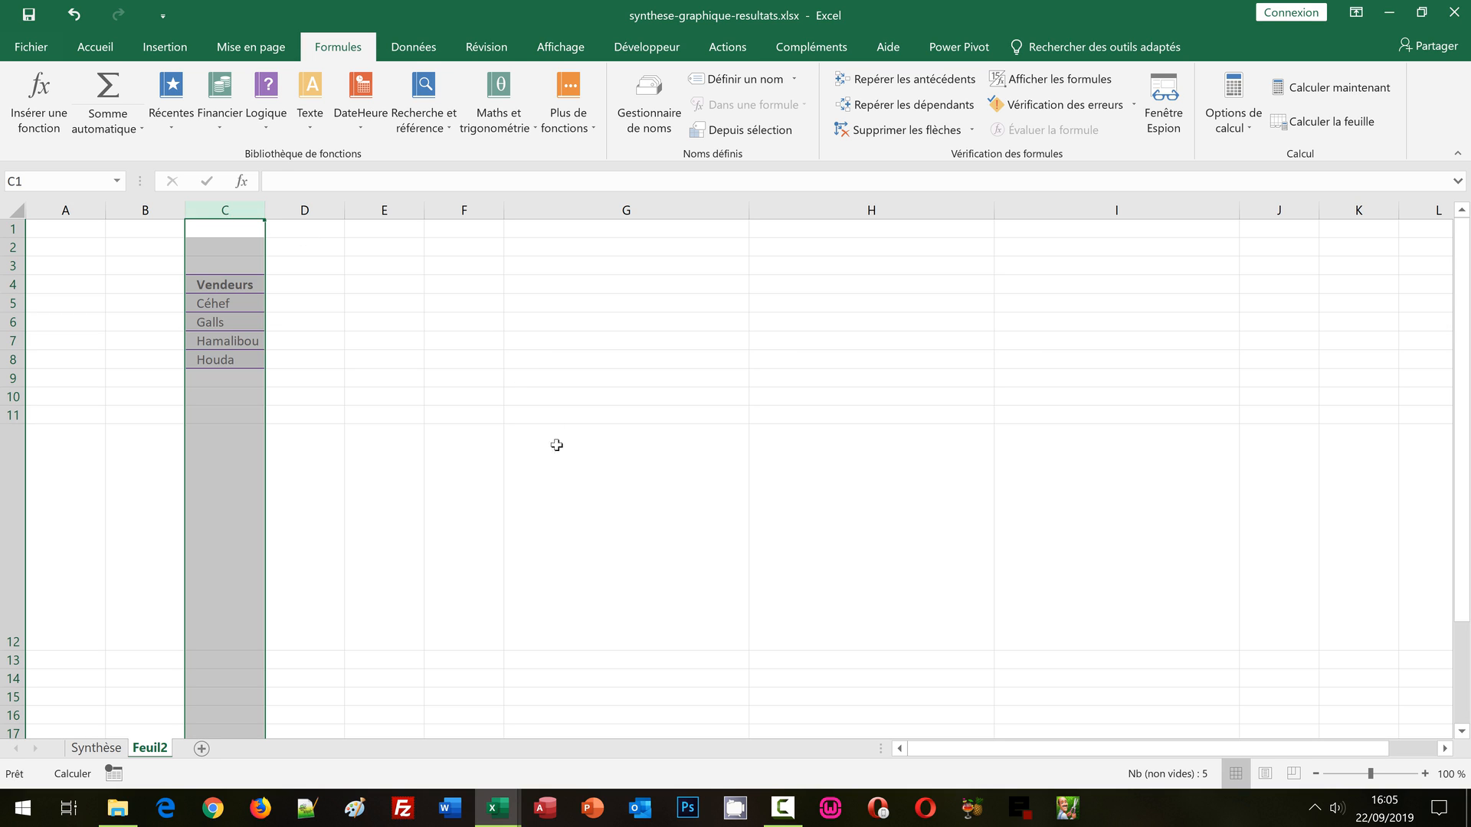
pyautogui.click(575, 508)
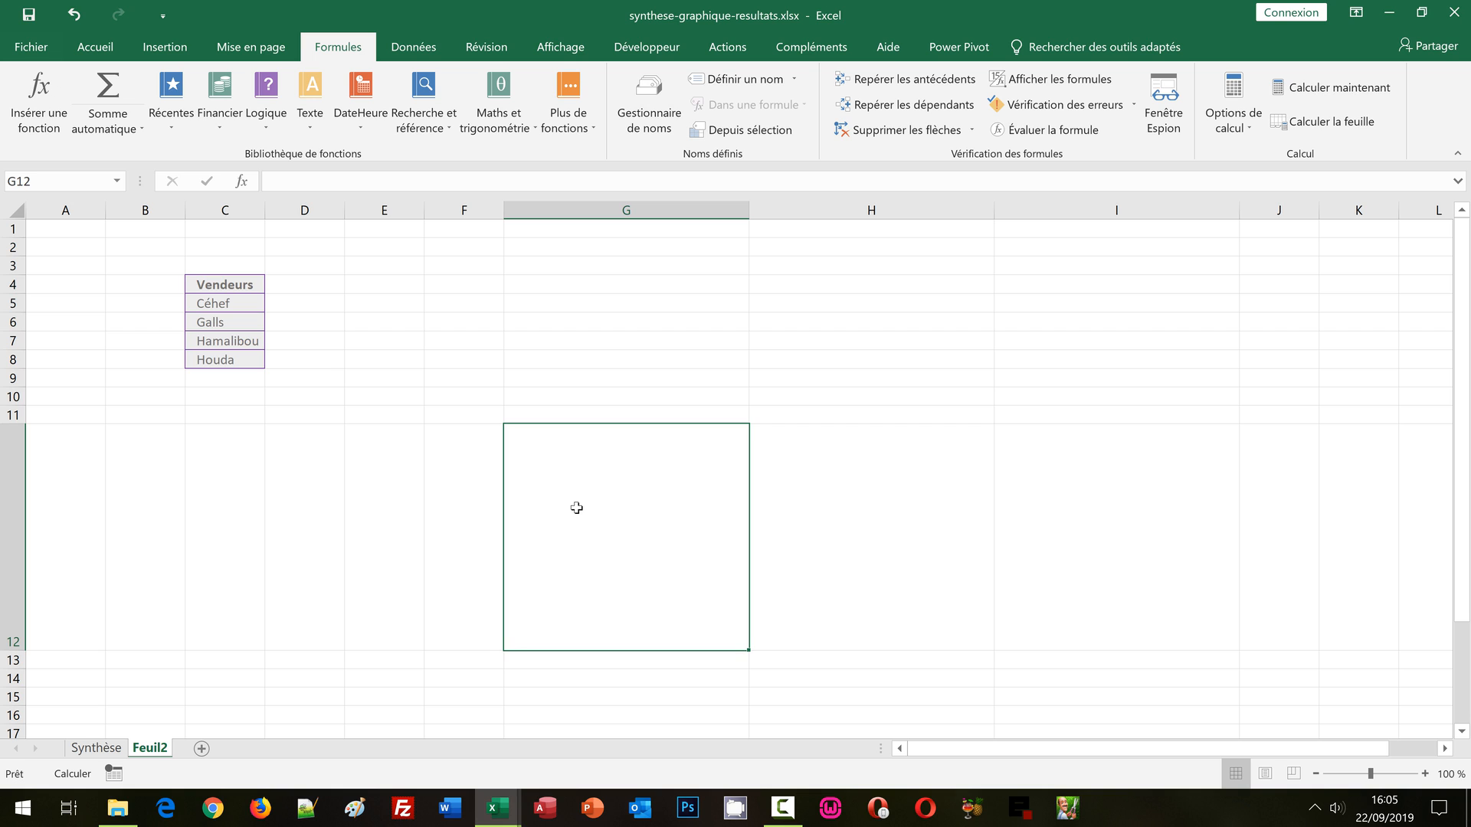
# Step: Look through the smiley images in the img folder in File Explorer and return to the synthese-graphique-resultats.xlsx workbook
pyautogui.click(117, 808)
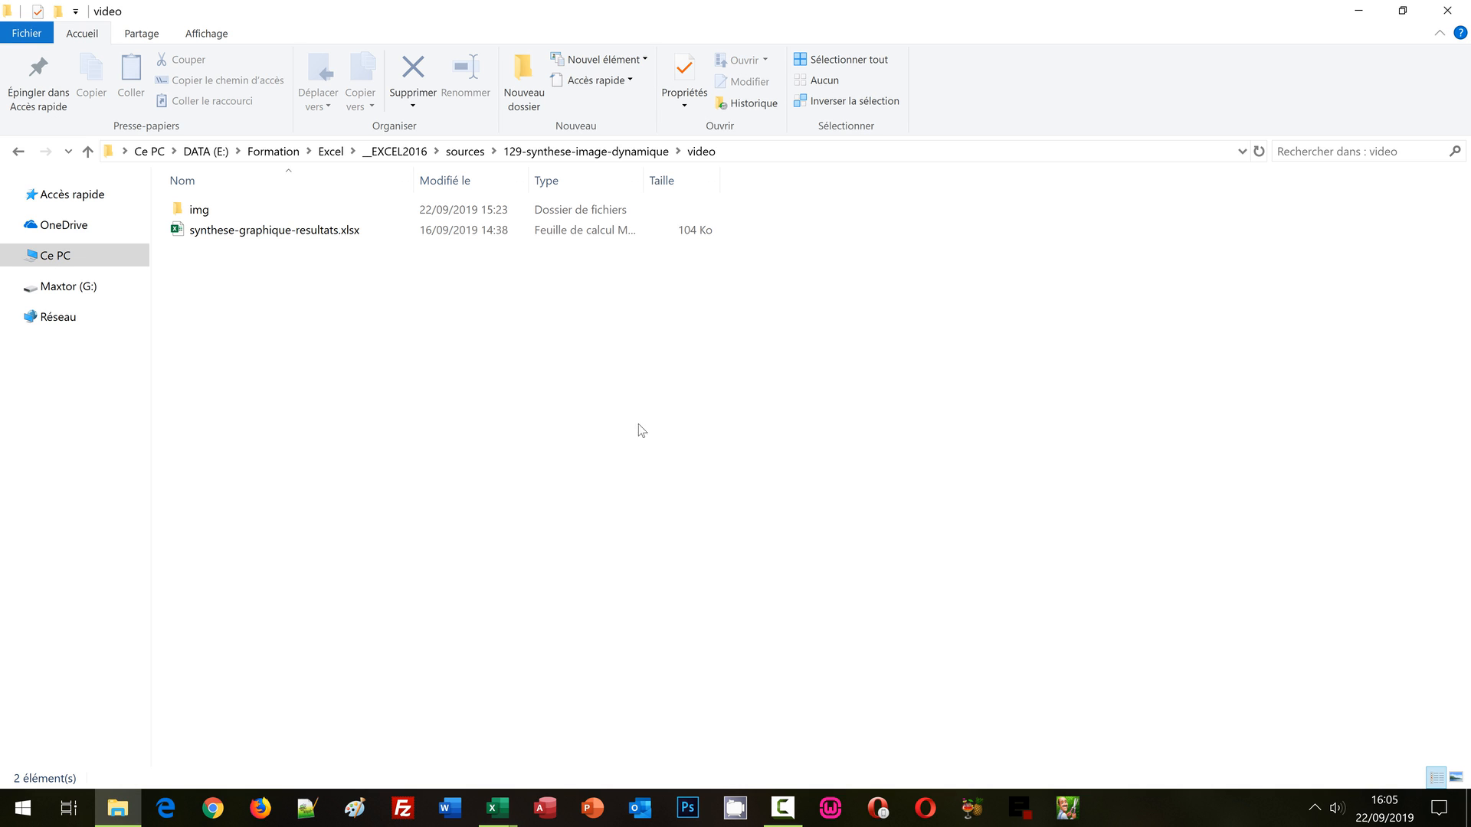
pyautogui.doubleClick(230, 209)
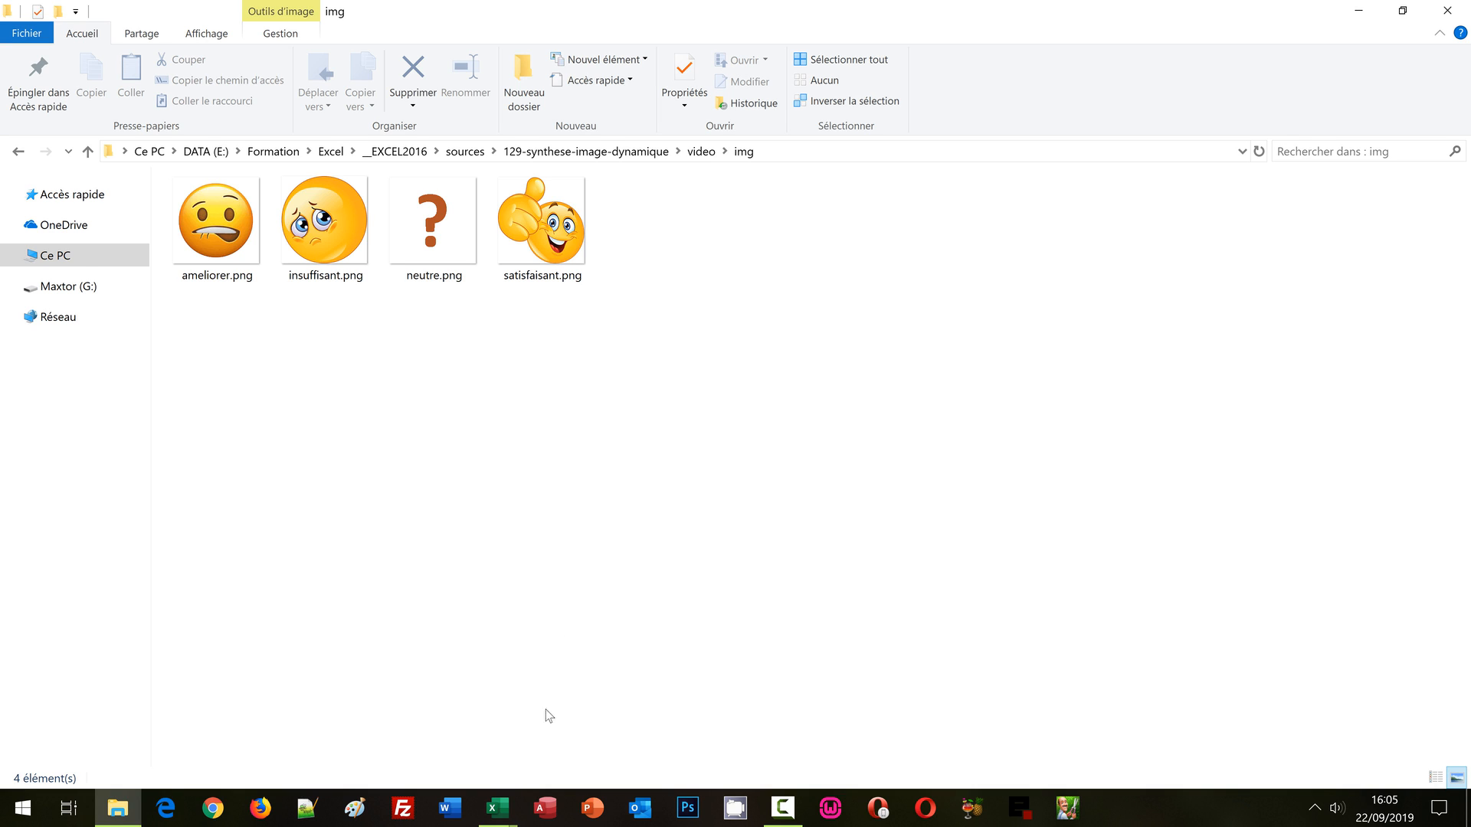
pyautogui.click(499, 818)
pyautogui.click(541, 736)
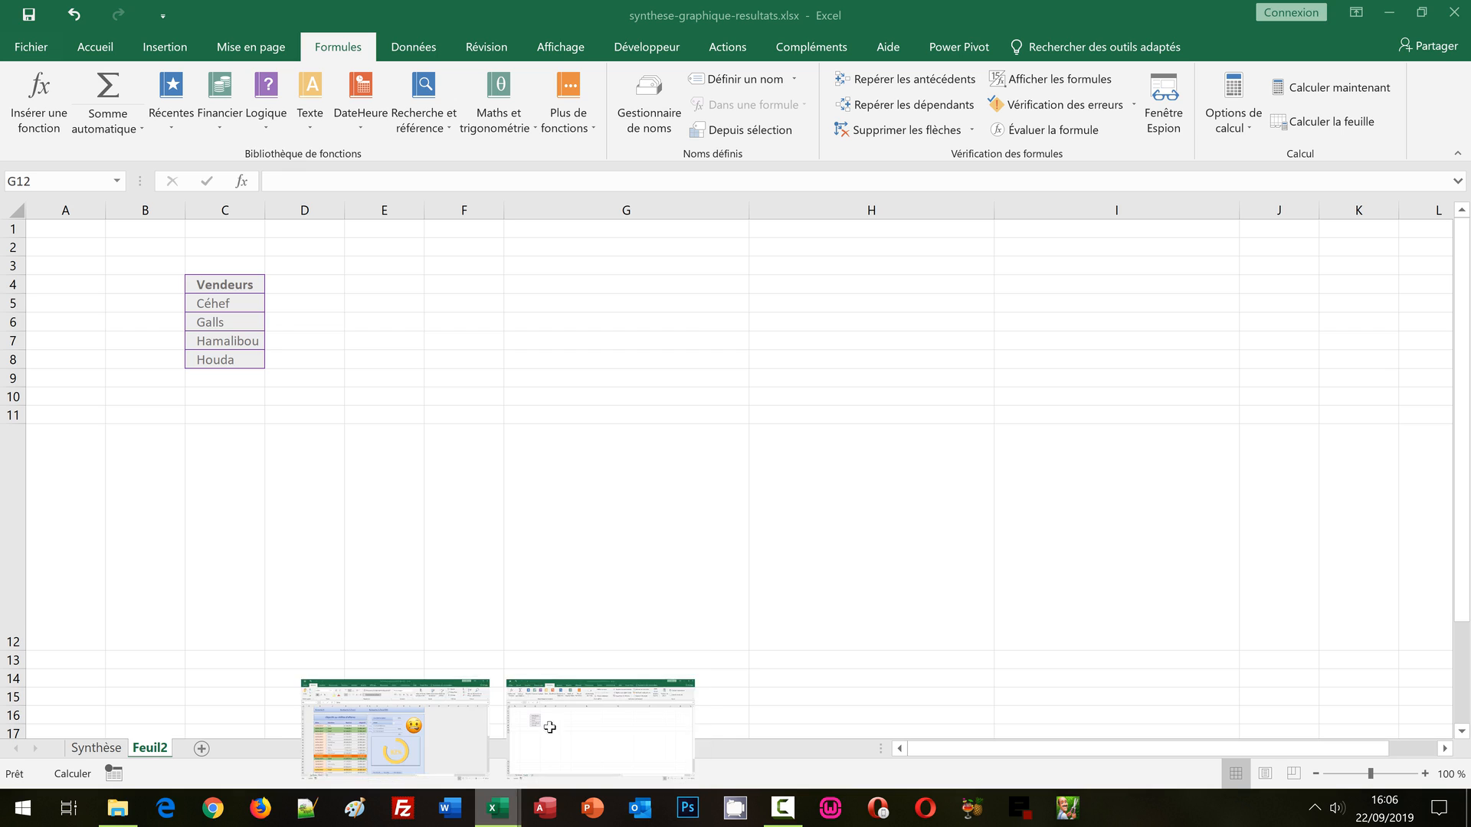
# Step: On the Synthèse sheet, set the salesperson in cell H6 to the third name in its list
pyautogui.click(105, 749)
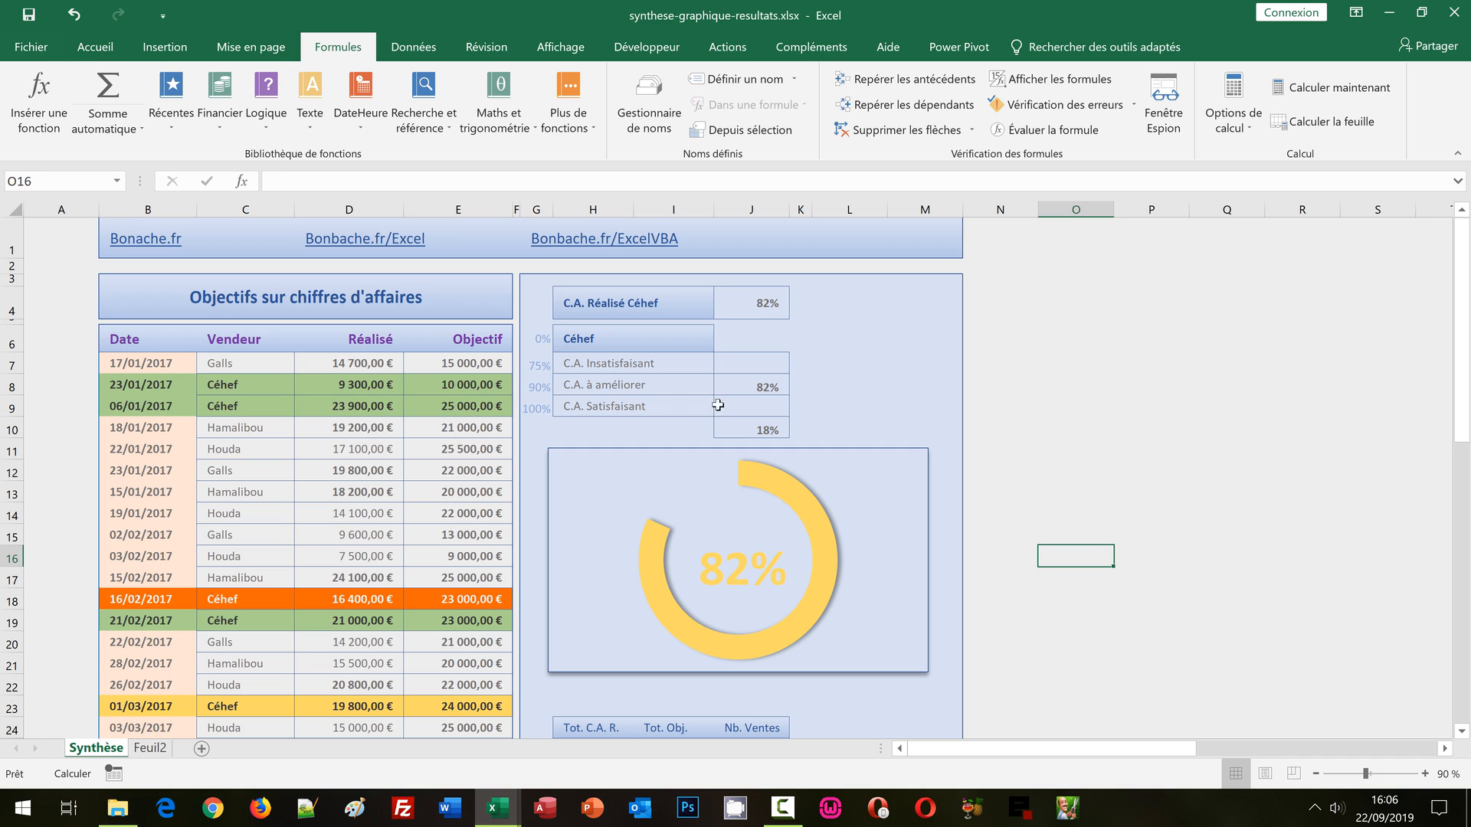
pyautogui.click(604, 340)
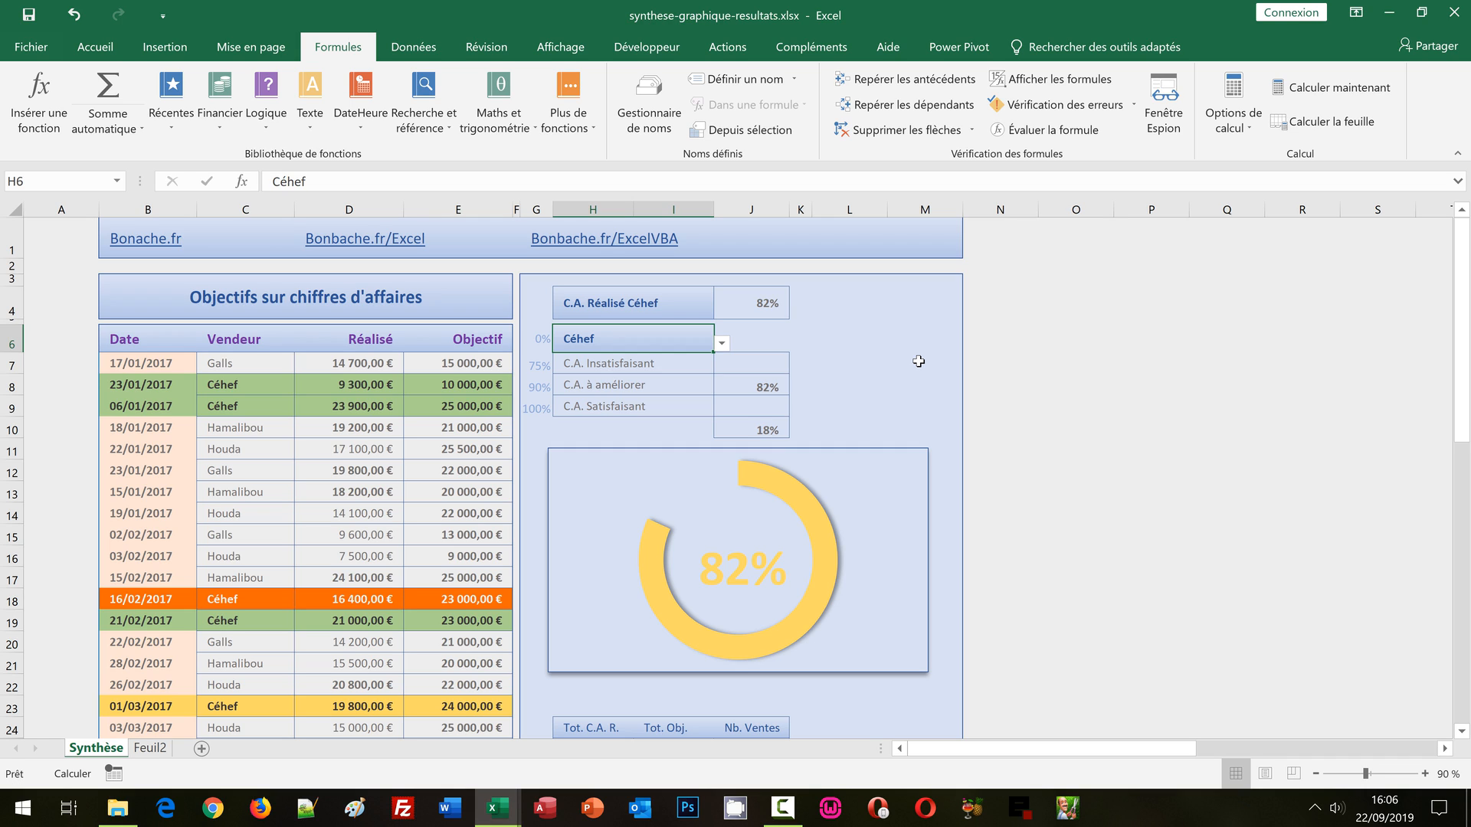
pyautogui.click(722, 345)
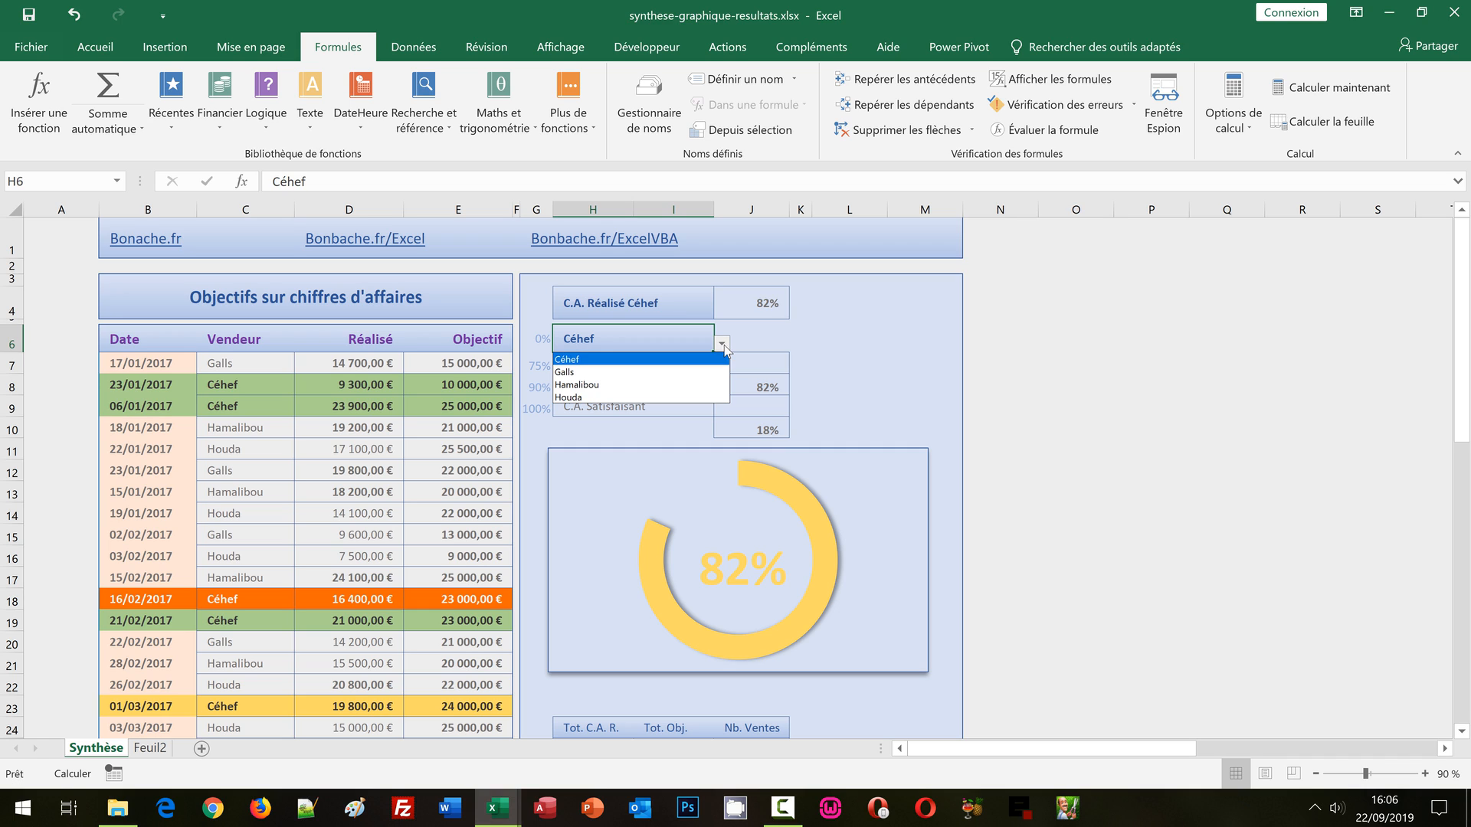
pyautogui.click(686, 385)
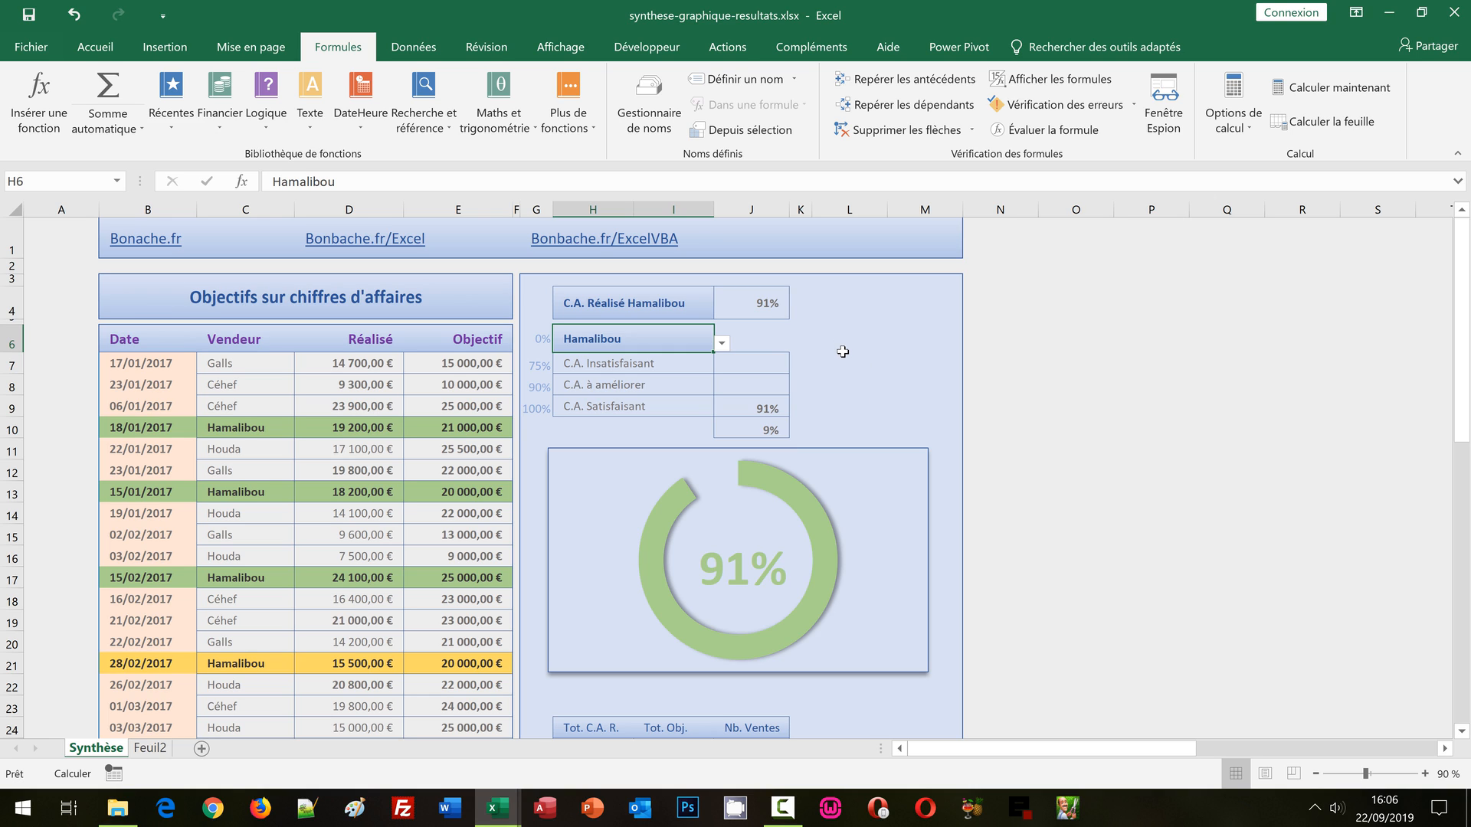
pyautogui.click(840, 304)
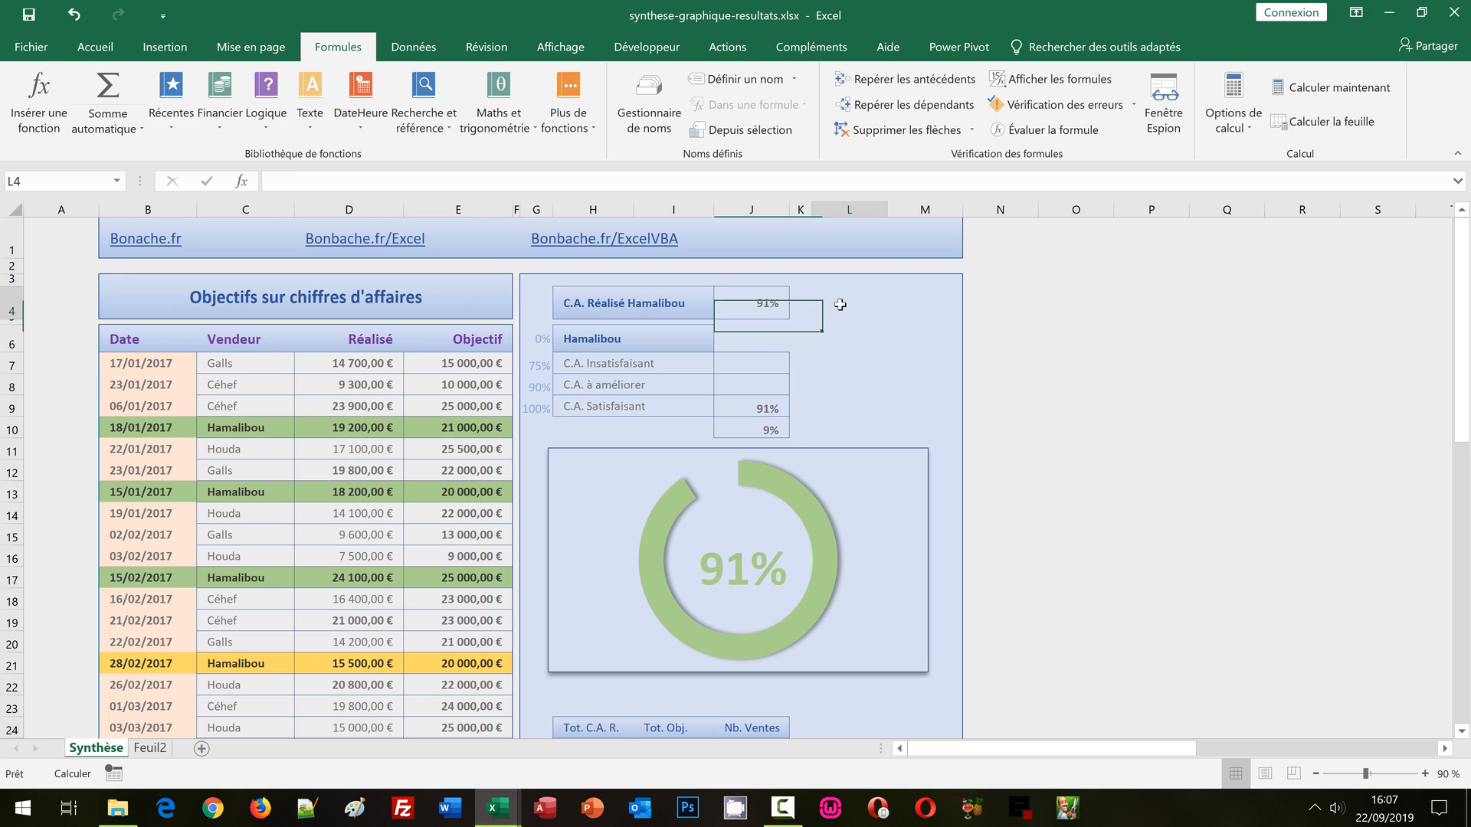
pyautogui.click(1048, 506)
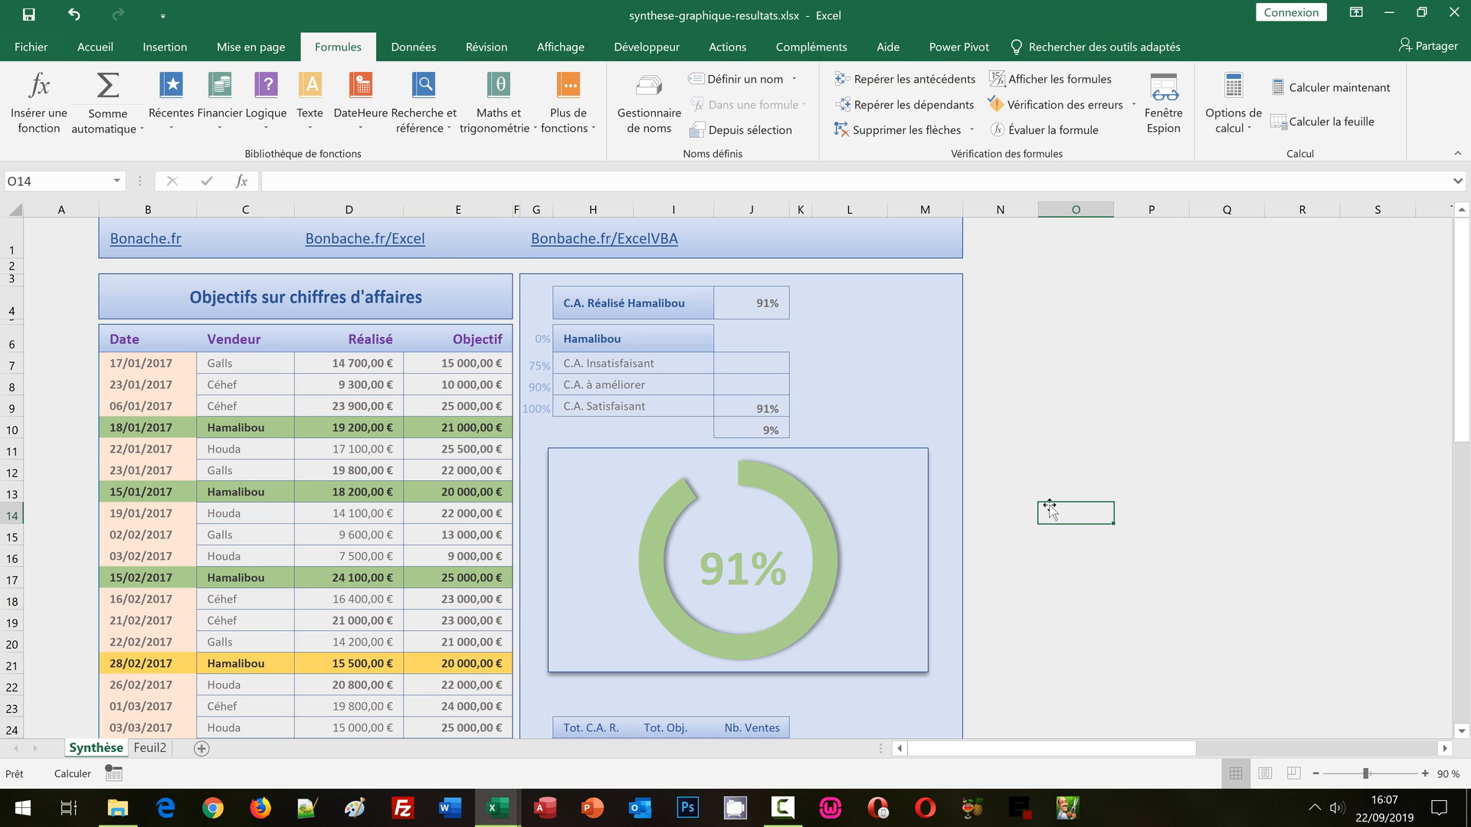
# Step: Insert the images ameliorer.png, insuffisant.png and satisfaisant.png from the img folder into Feuil2
pyautogui.click(140, 750)
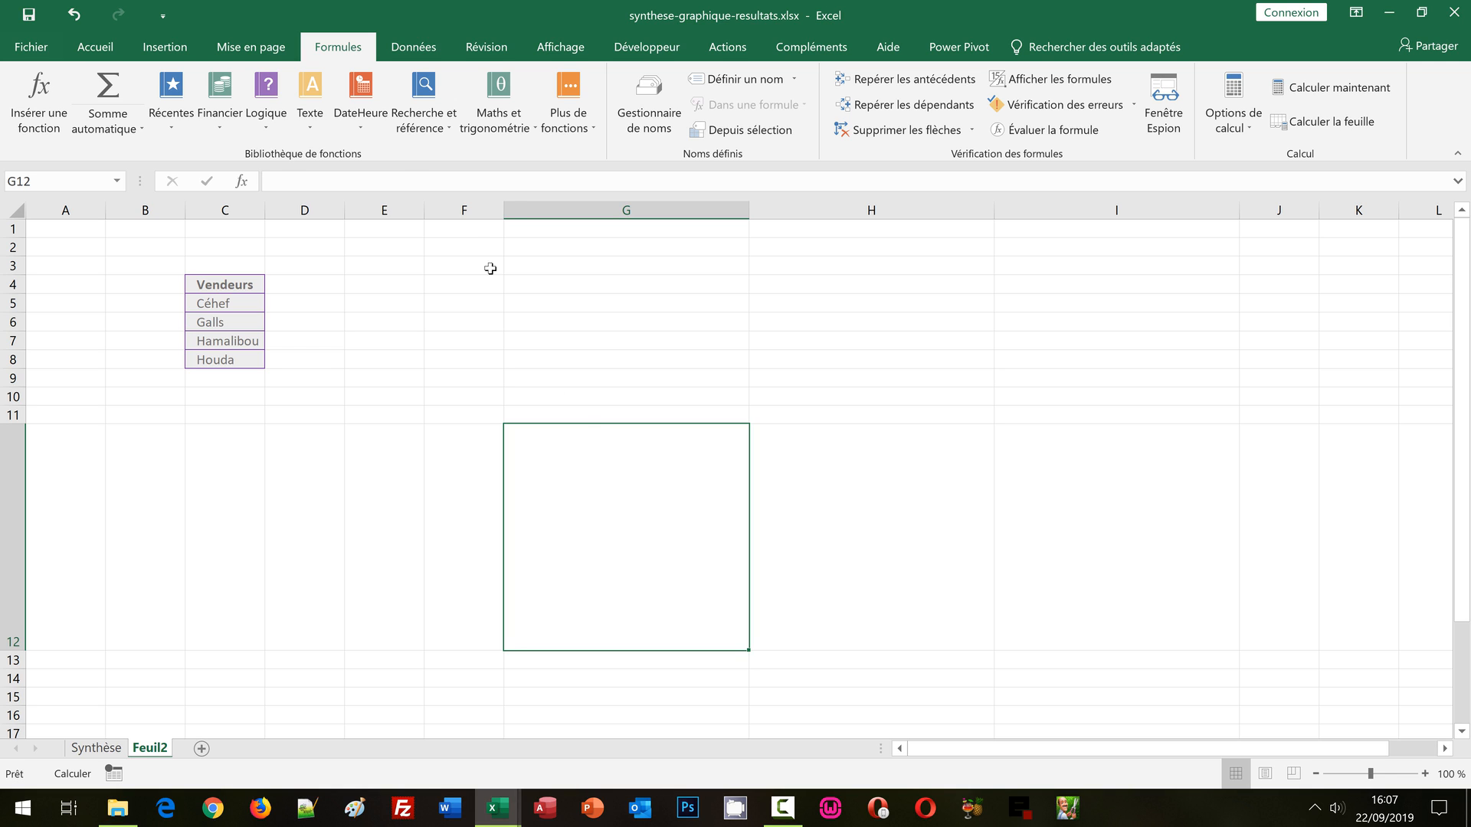
pyautogui.click(157, 55)
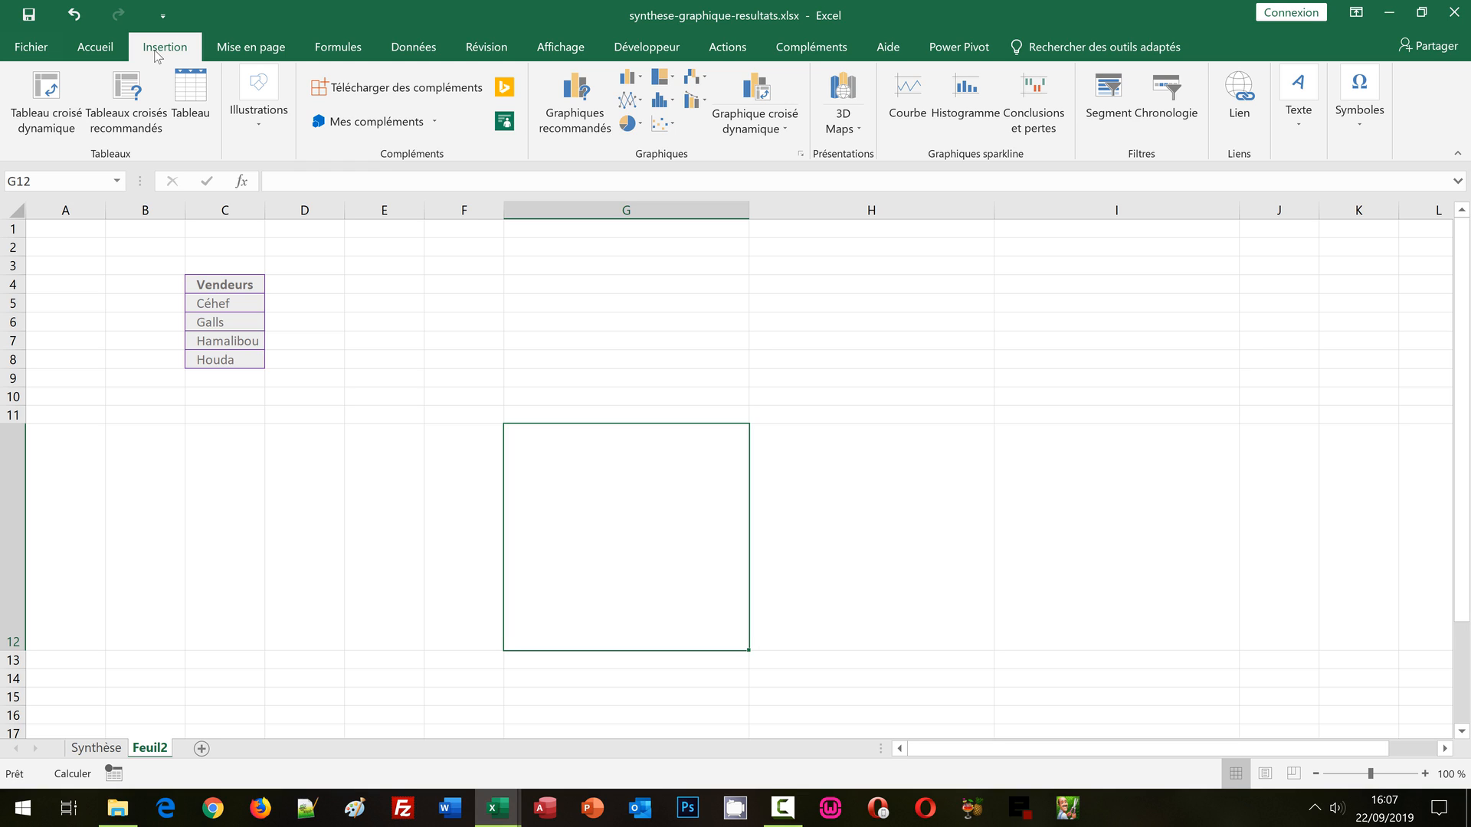
pyautogui.click(255, 131)
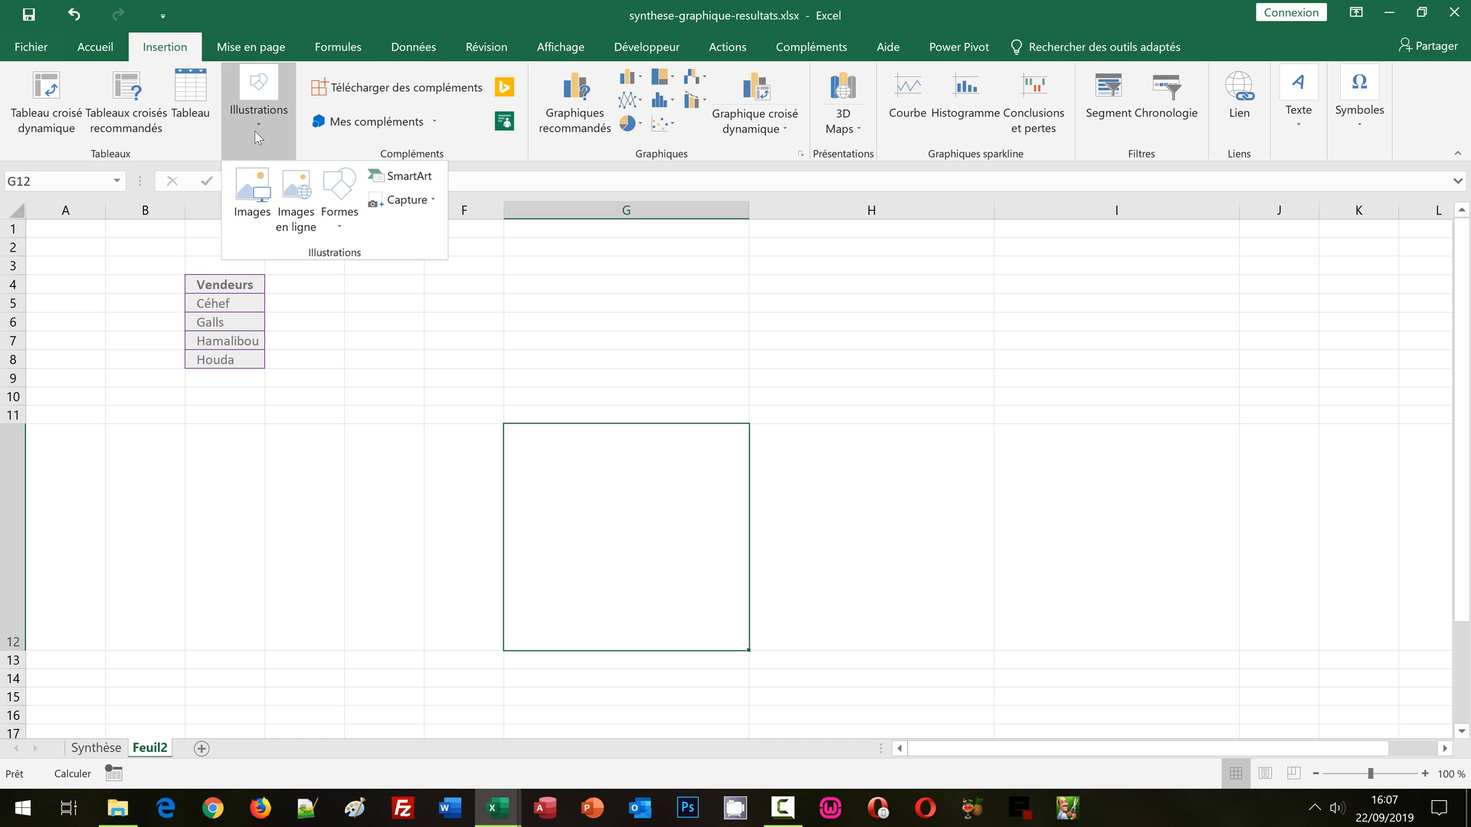
pyautogui.click(253, 193)
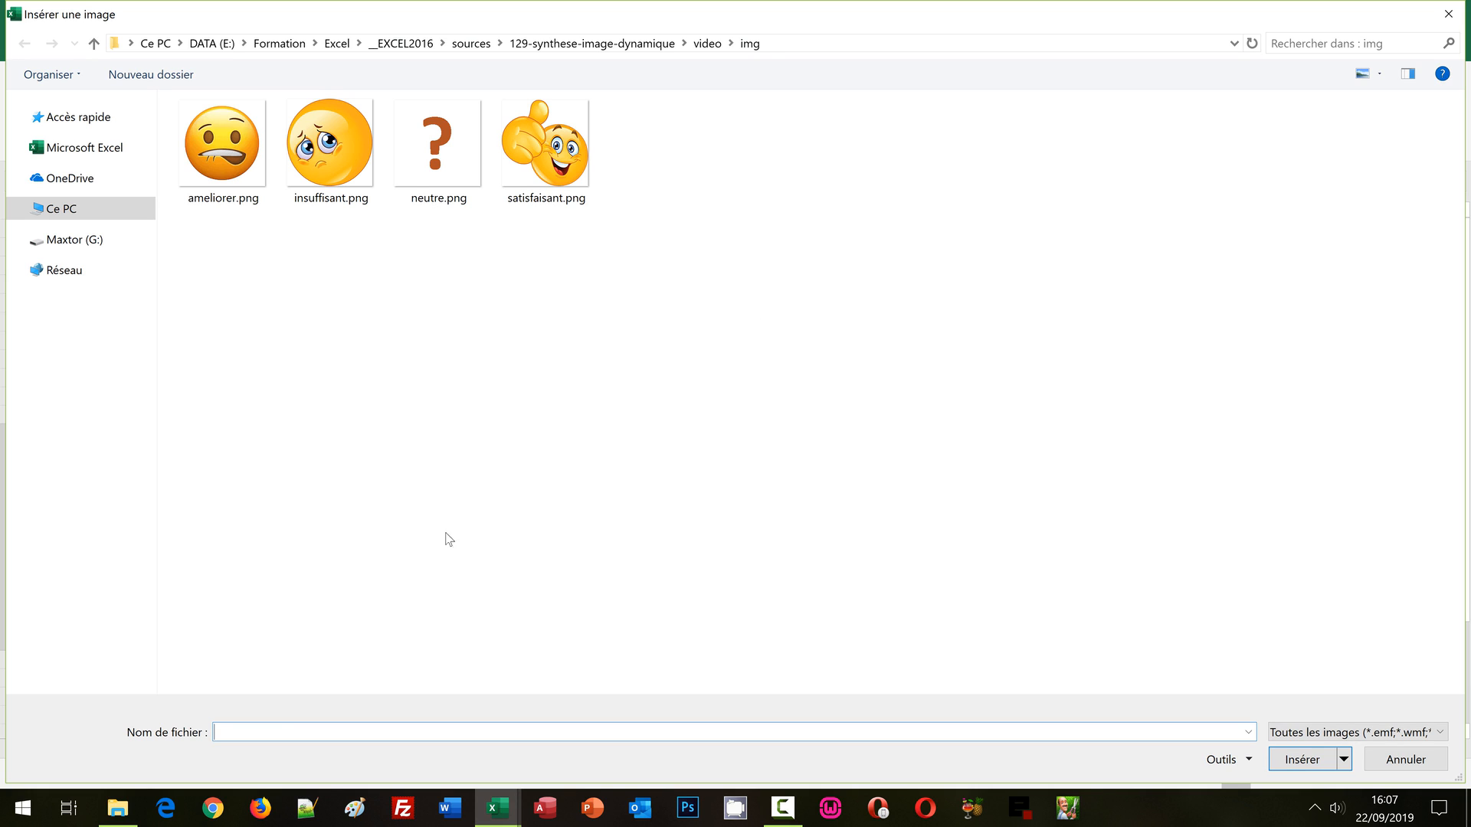
pyautogui.click(220, 180)
pyautogui.keyDown('ctrl'); pyautogui.click(326, 164); pyautogui.keyUp('ctrl')
pyautogui.keyDown('ctrl'); pyautogui.click(571, 160); pyautogui.keyUp('ctrl')
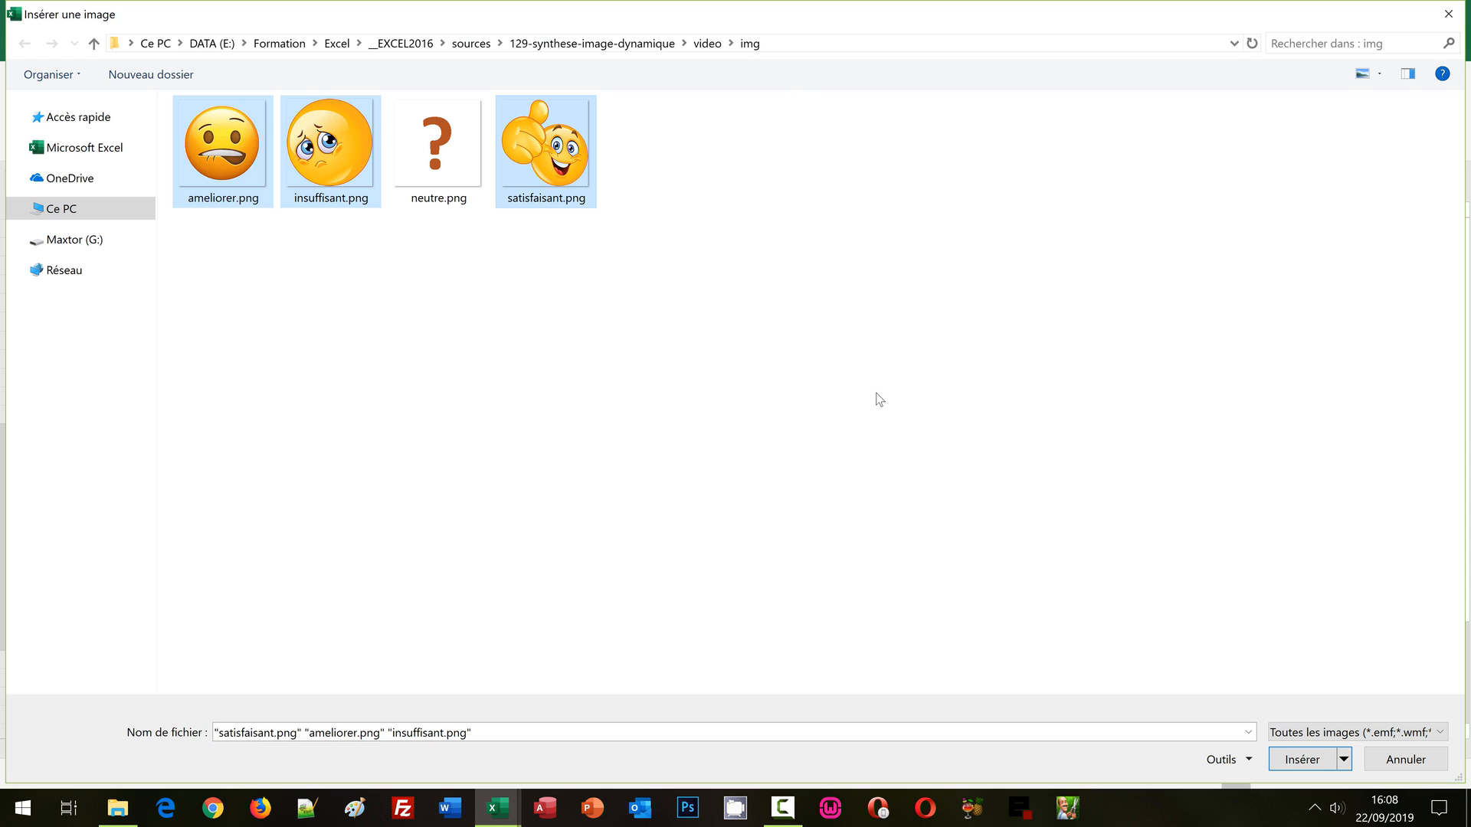
pyautogui.click(1300, 759)
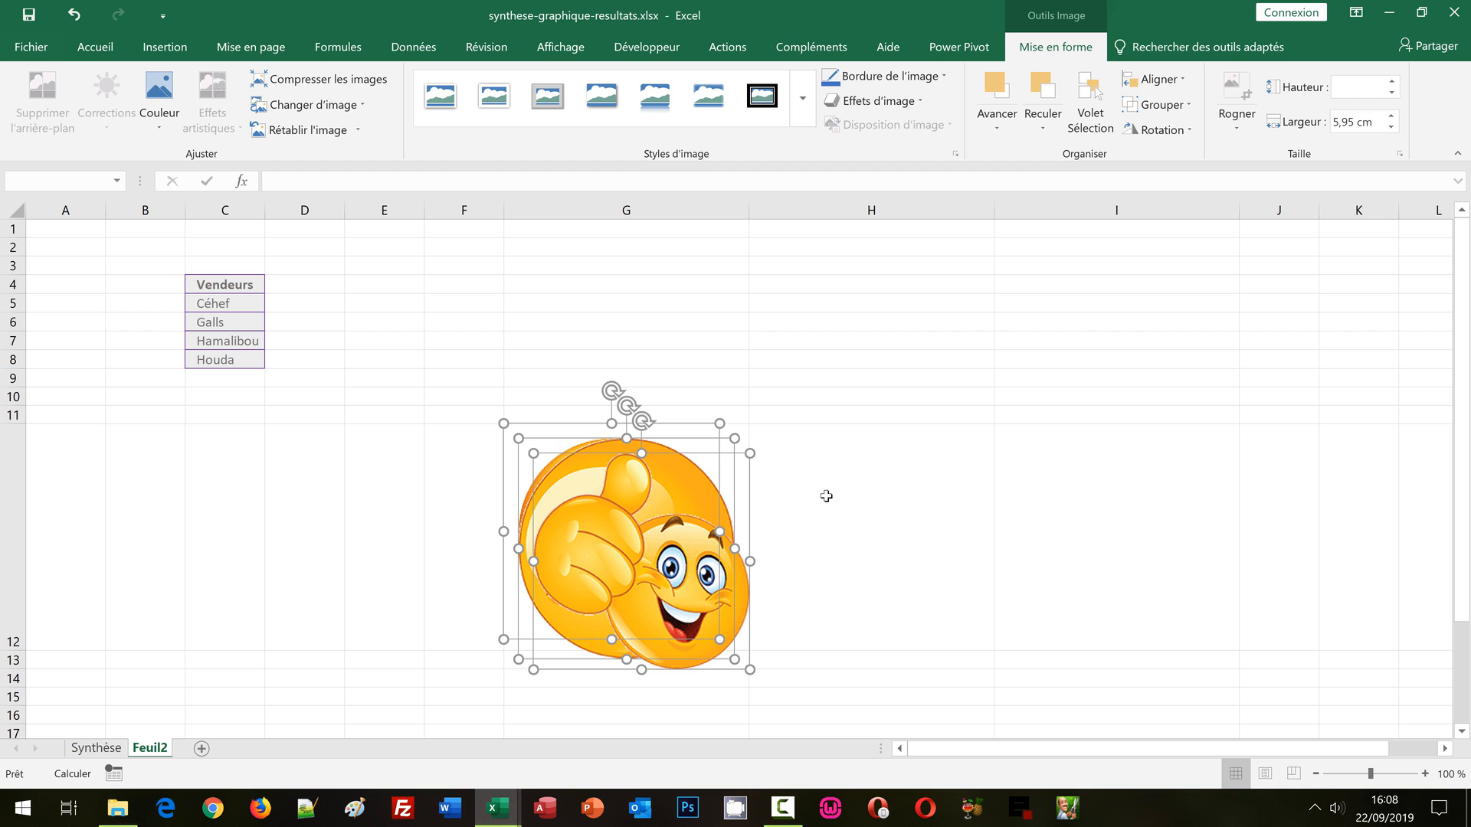
# Step: Spread out the stacked images in row 12: thumbs-up smiley in G12, lip-biting smiley in H12 and sad smiley in I12
pyautogui.click(874, 328)
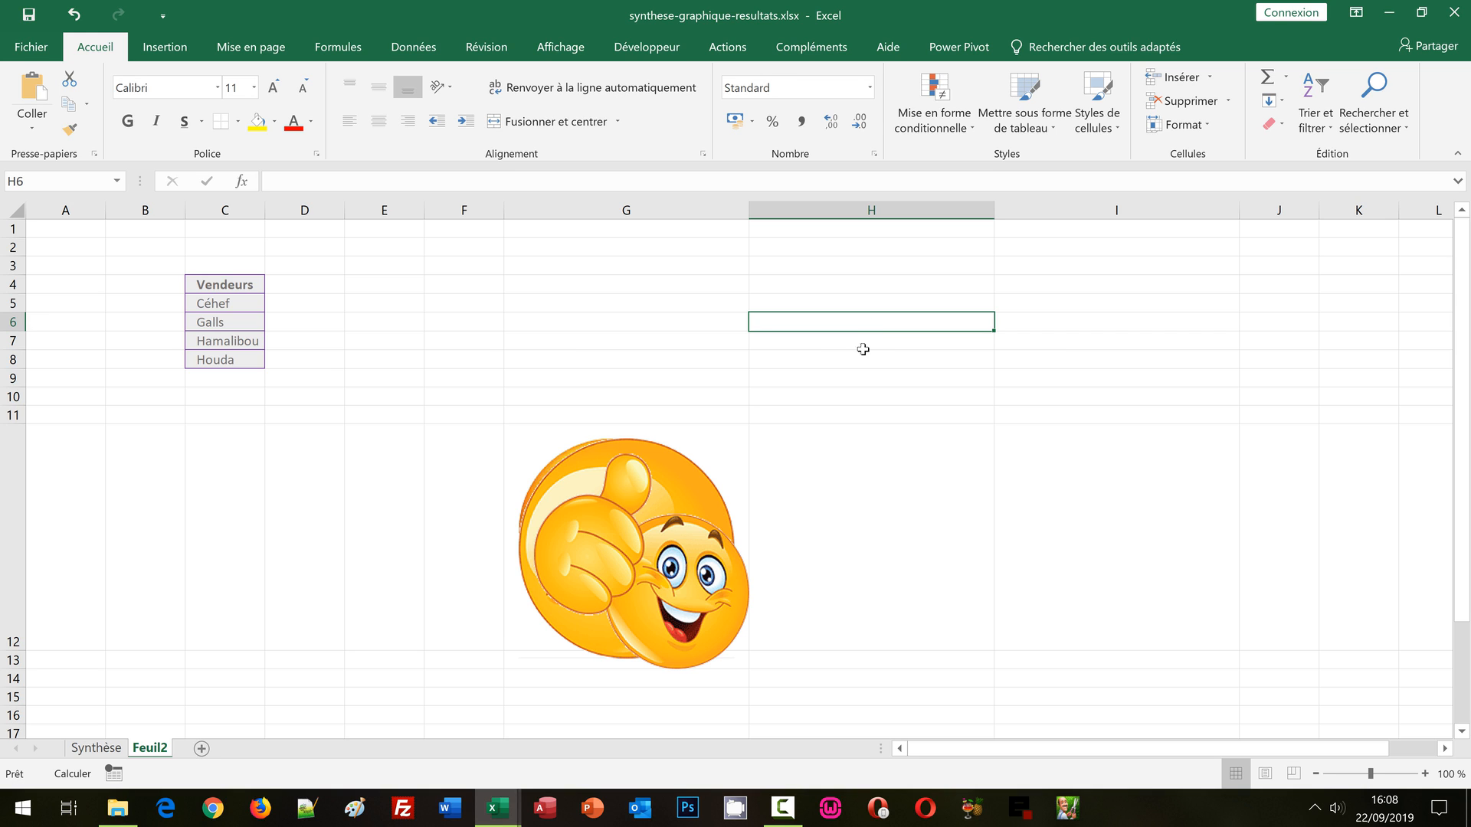
pyautogui.moveTo(697, 551); pyautogui.dragTo(320, 512)
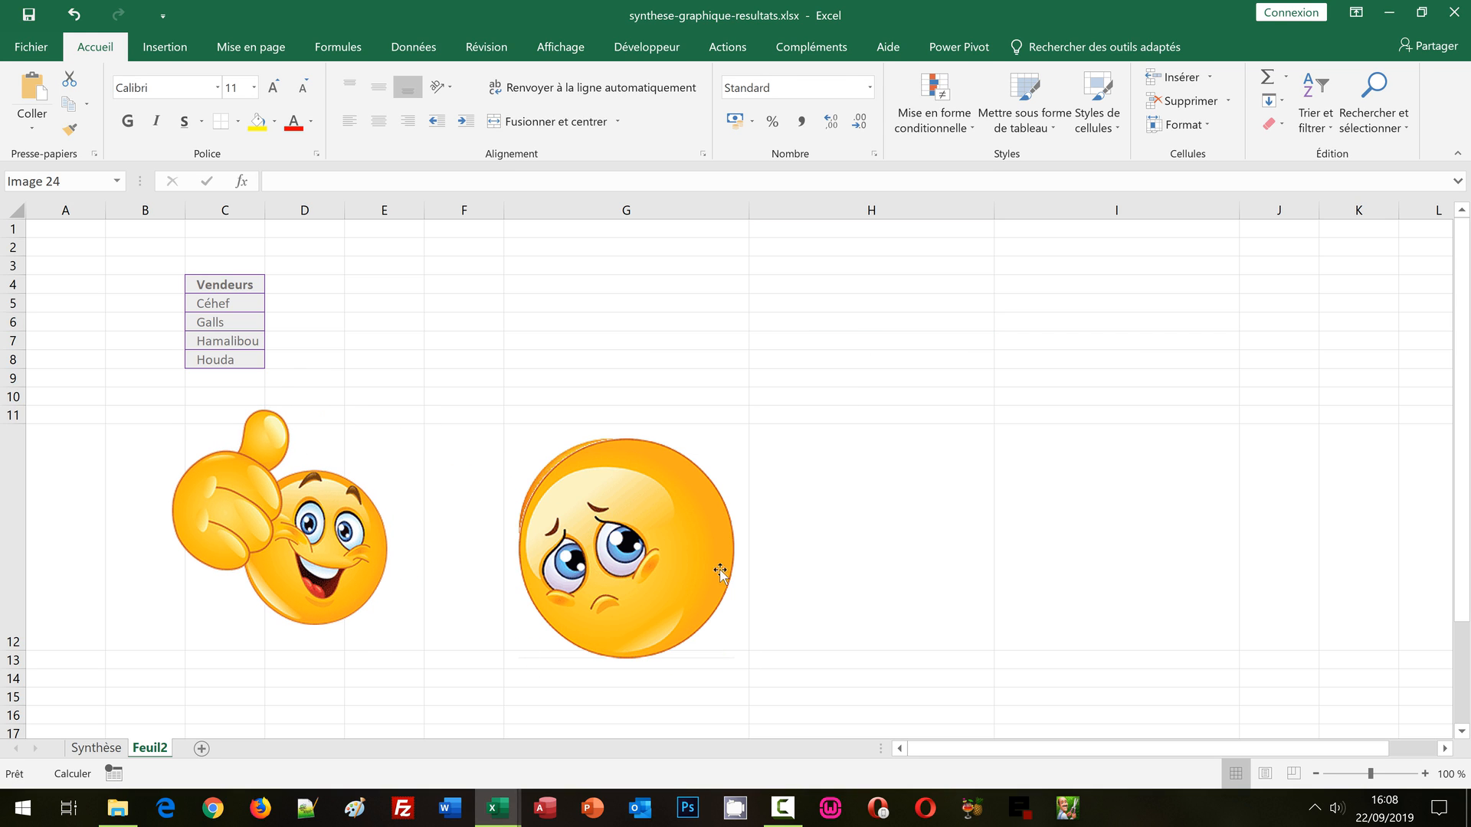
pyautogui.click(687, 551)
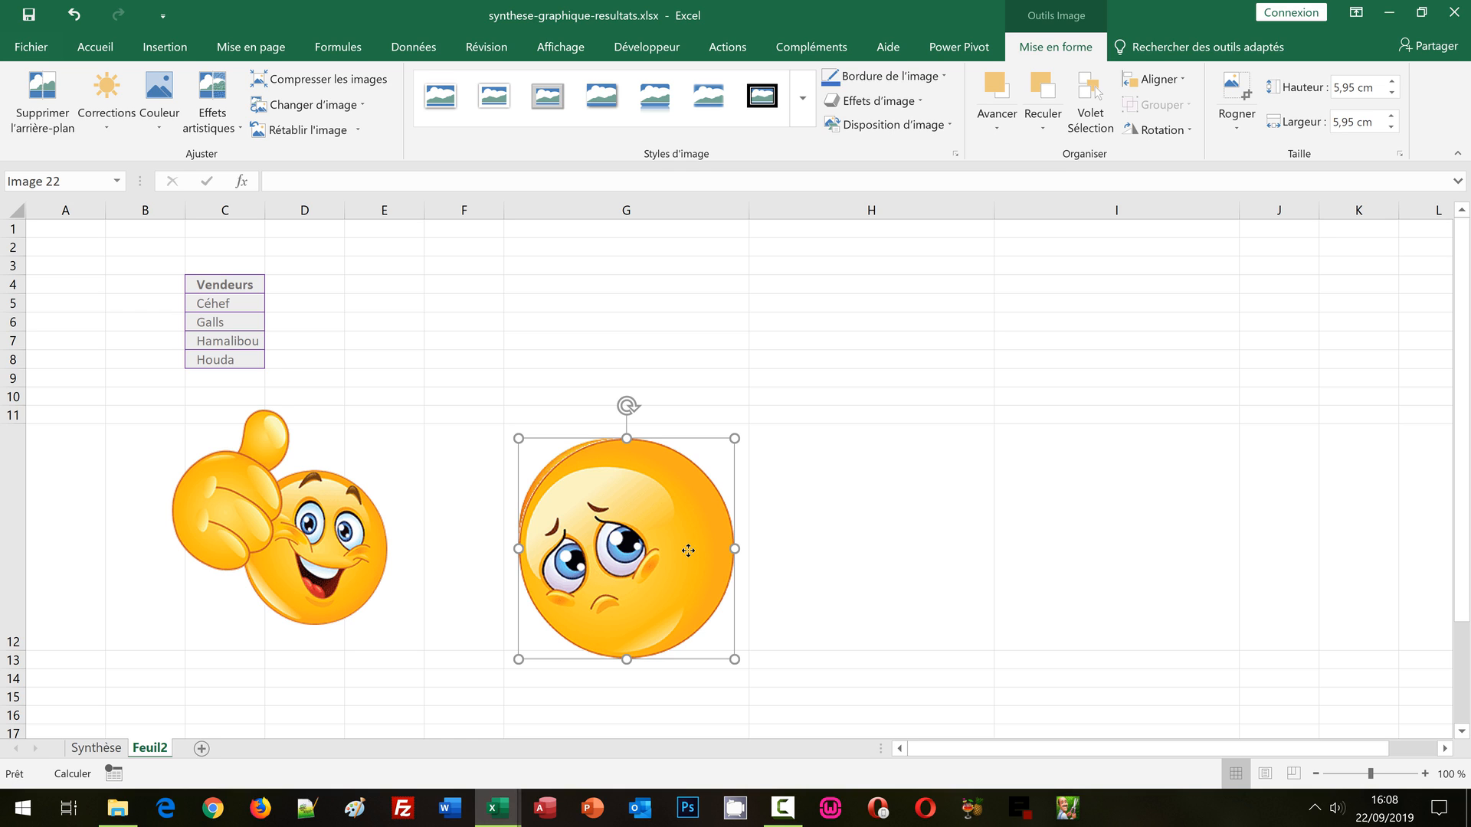
pyautogui.moveTo(688, 550); pyautogui.dragTo(1203, 531)
pyautogui.moveTo(644, 532); pyautogui.dragTo(896, 541)
pyautogui.moveTo(270, 519); pyautogui.dragTo(621, 538)
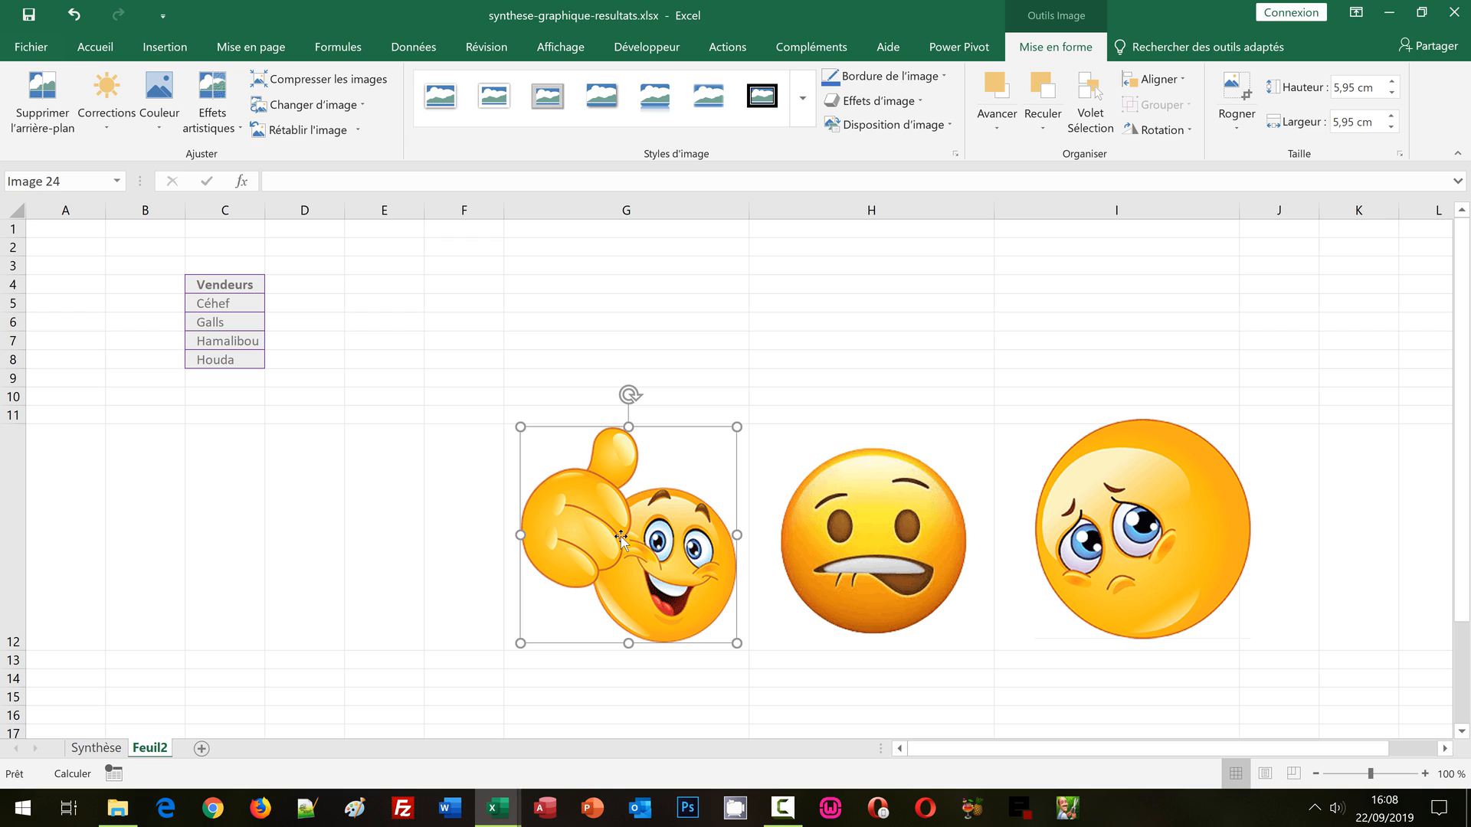
# Step: Shrink the three smileys to fit inside cells G12, H12 and I12, making the lip-biting one 5,52 cm square and centring the sad one
pyautogui.moveTo(737, 426); pyautogui.dragTo(724, 440)
pyautogui.click(870, 506)
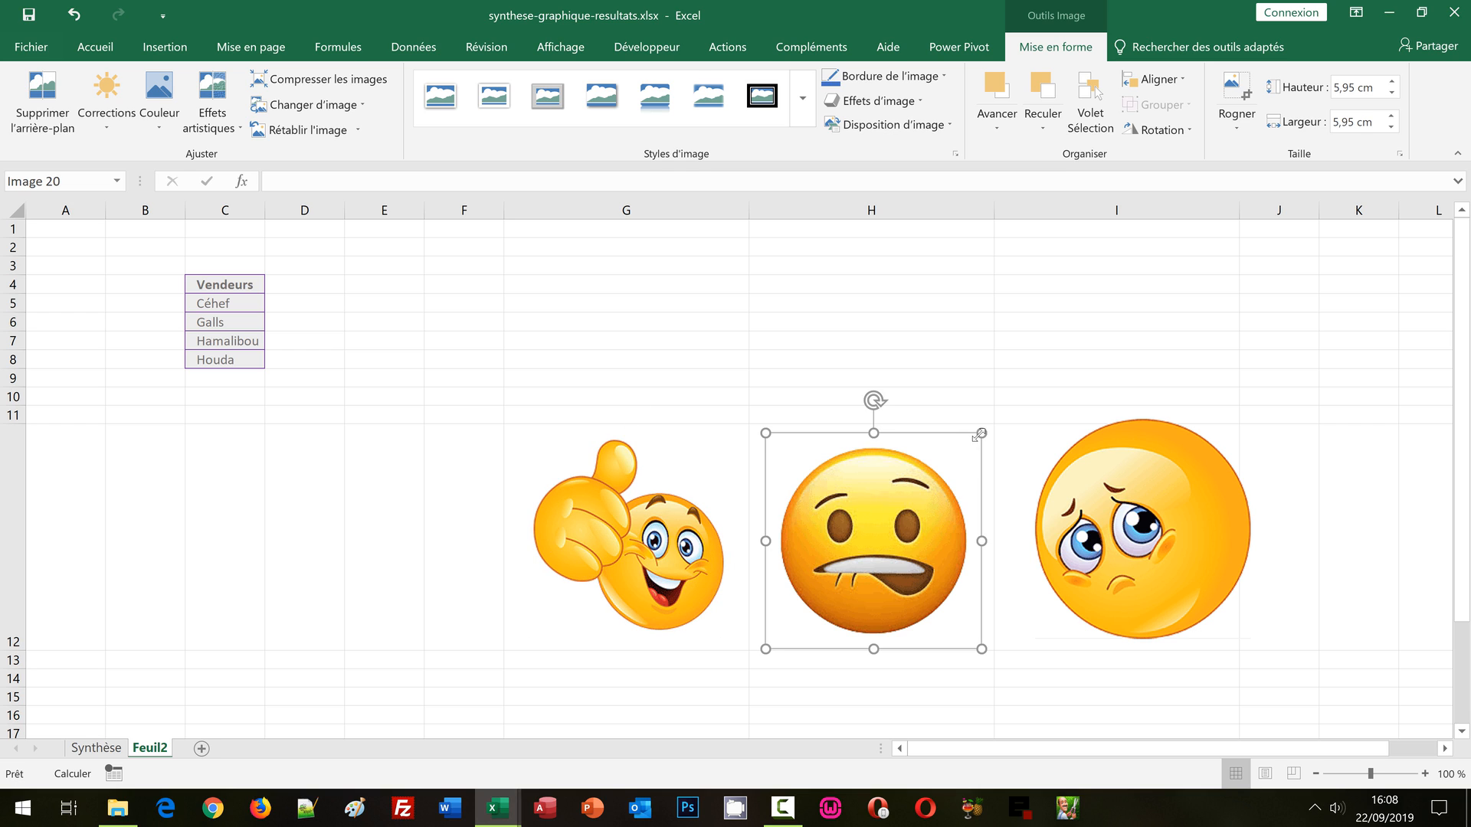
pyautogui.moveTo(978, 433); pyautogui.dragTo(974, 441)
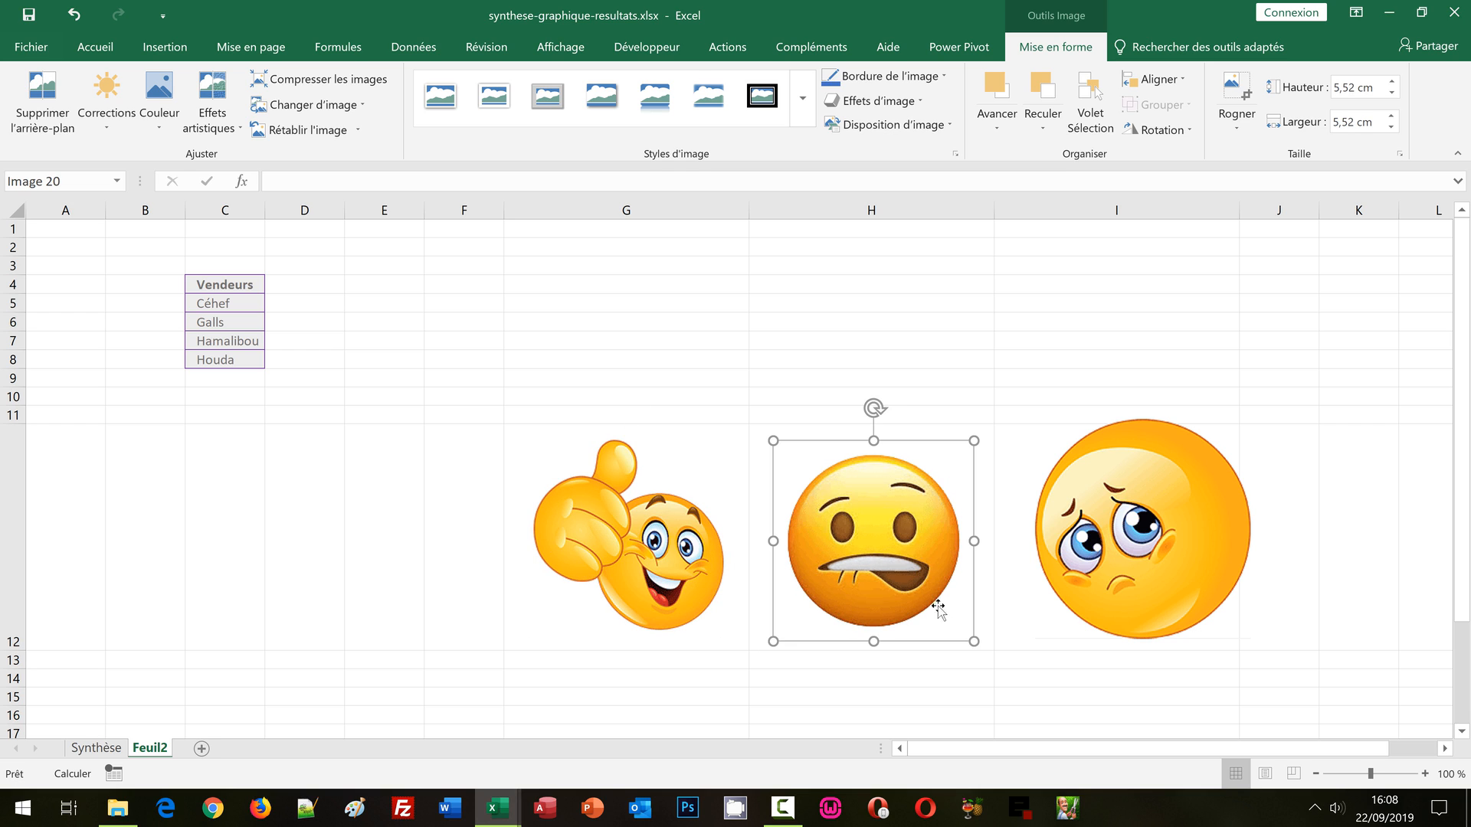
pyautogui.click(1147, 553)
pyautogui.moveTo(1249, 418); pyautogui.dragTo(1216, 449)
pyautogui.moveTo(1186, 502); pyautogui.dragTo(1154, 508)
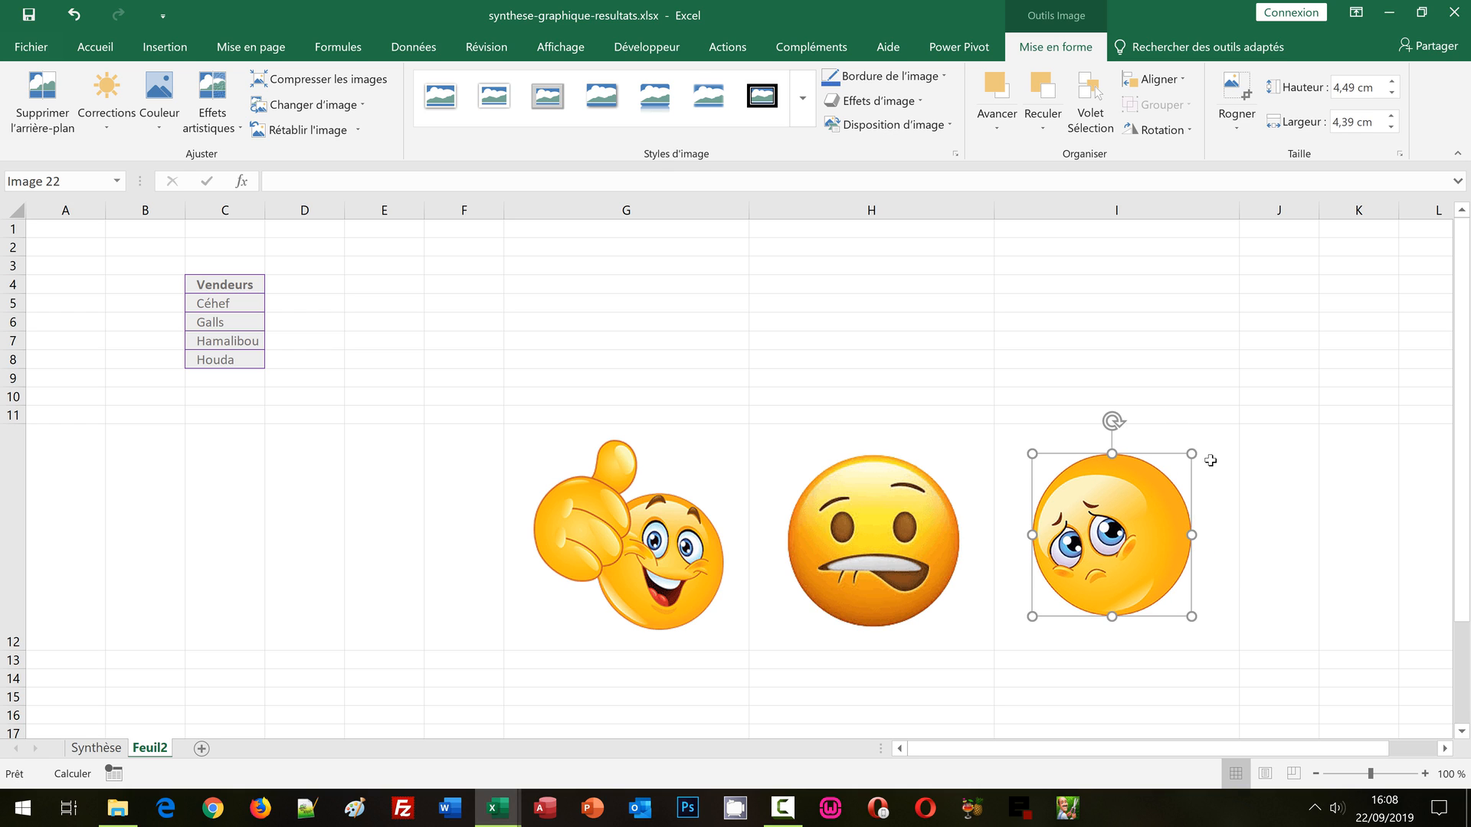
pyautogui.moveTo(1188, 451); pyautogui.dragTo(1218, 455)
pyautogui.click(1269, 489)
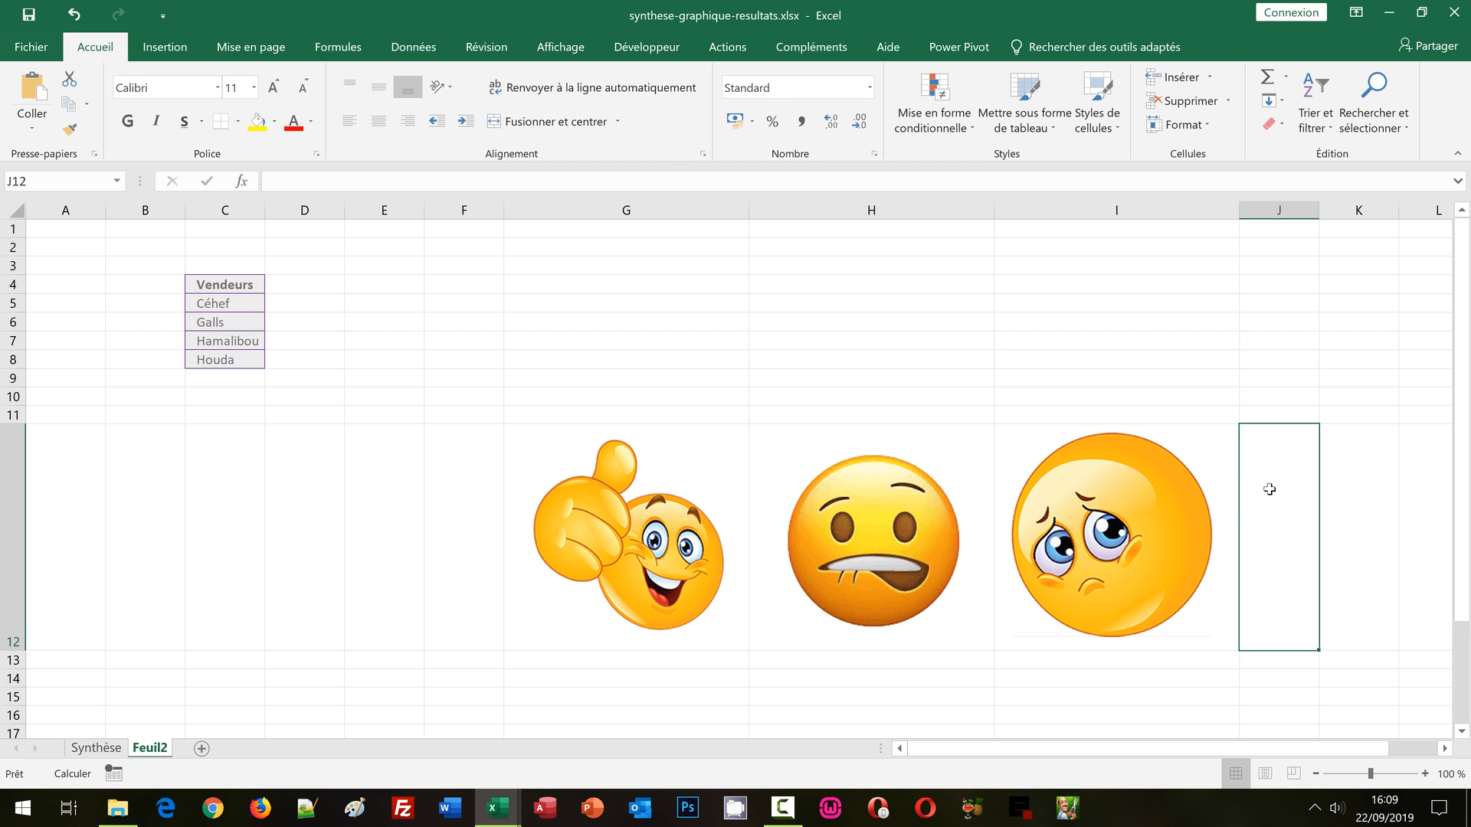
# Step: Insert the image neutre.png from the img folder at cell L4 of the Synthèse sheet
pyautogui.click(88, 750)
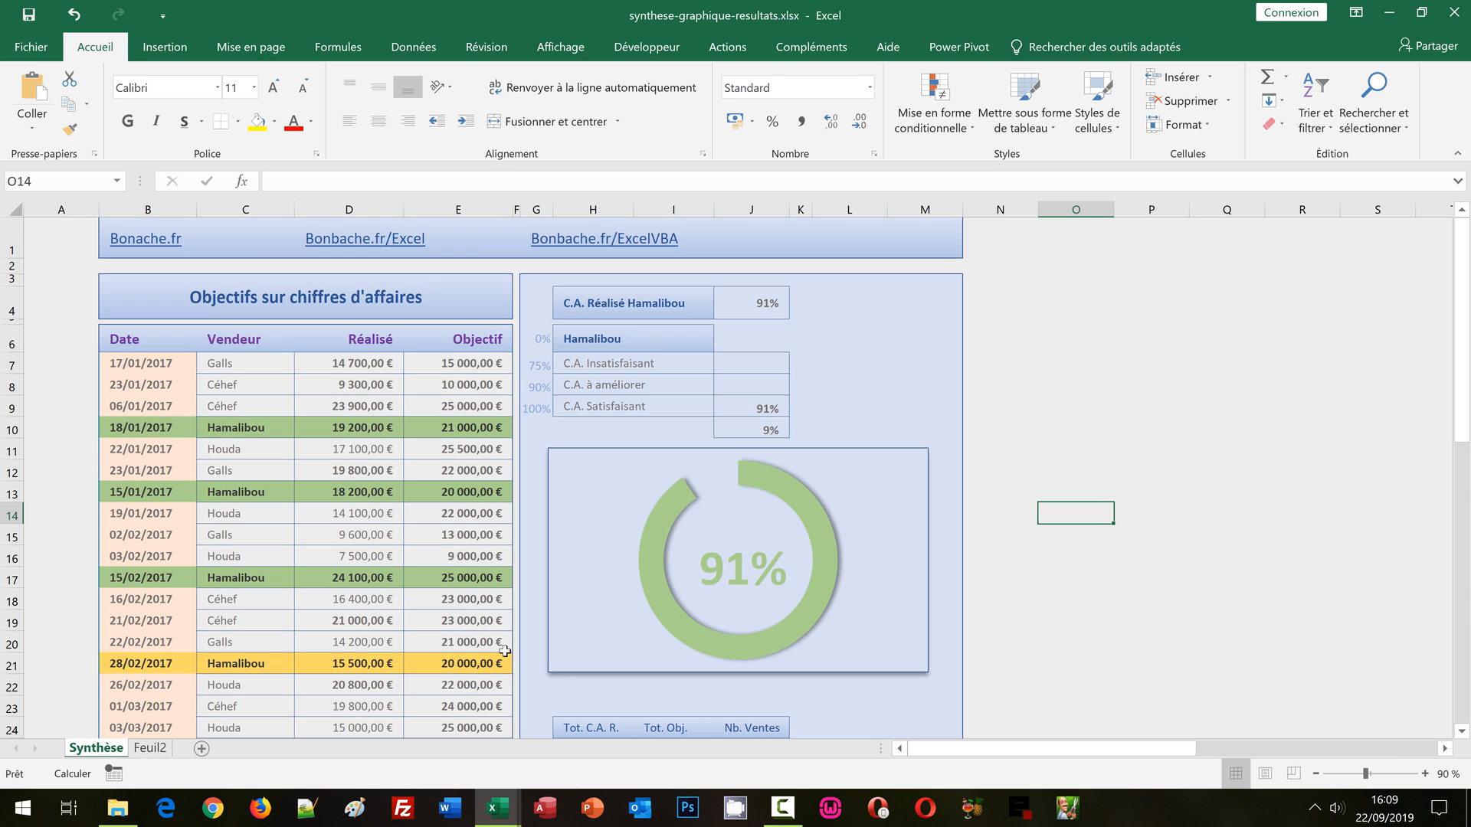
pyautogui.click(840, 299)
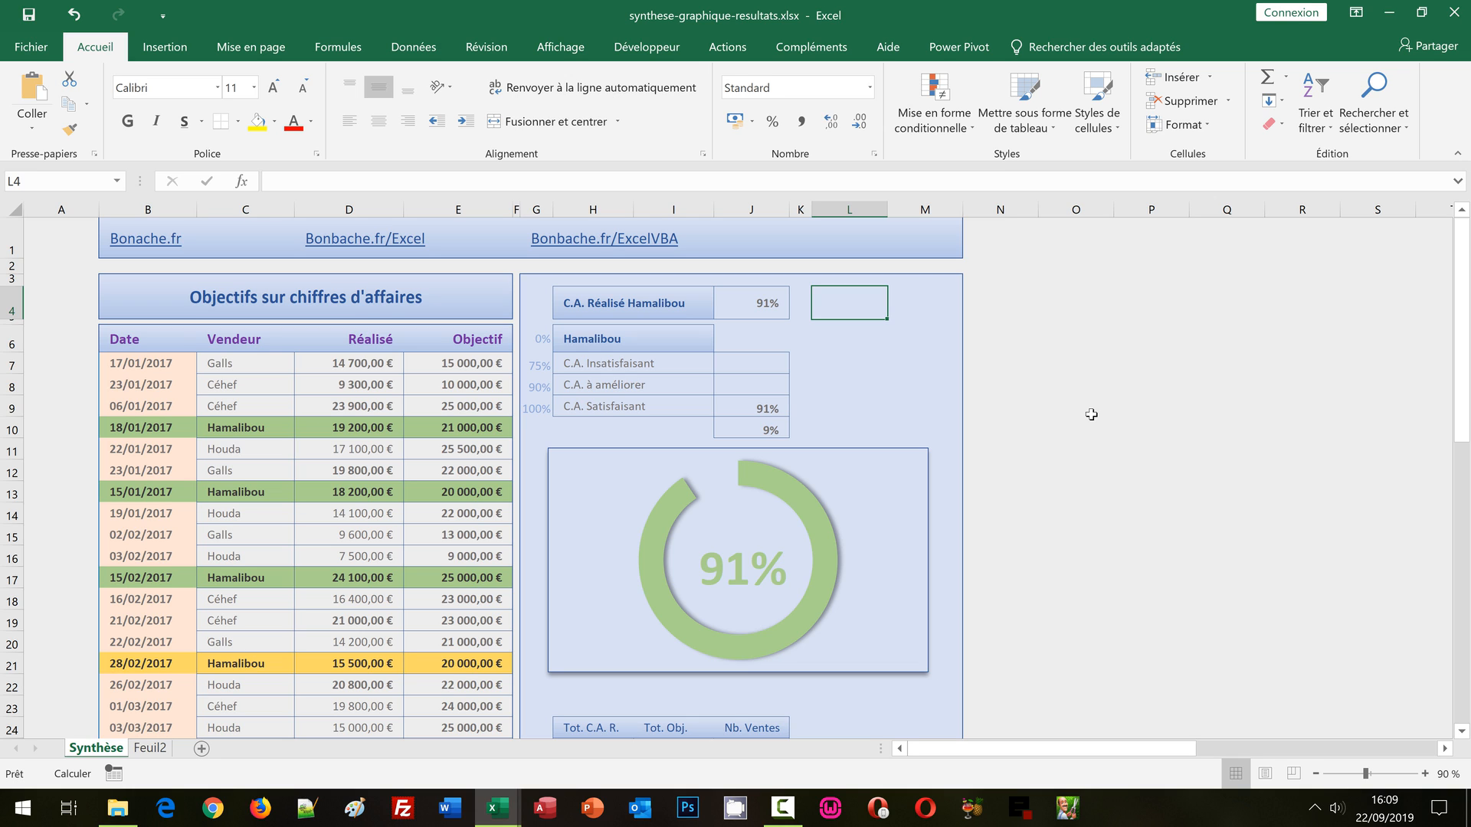
pyautogui.click(181, 49)
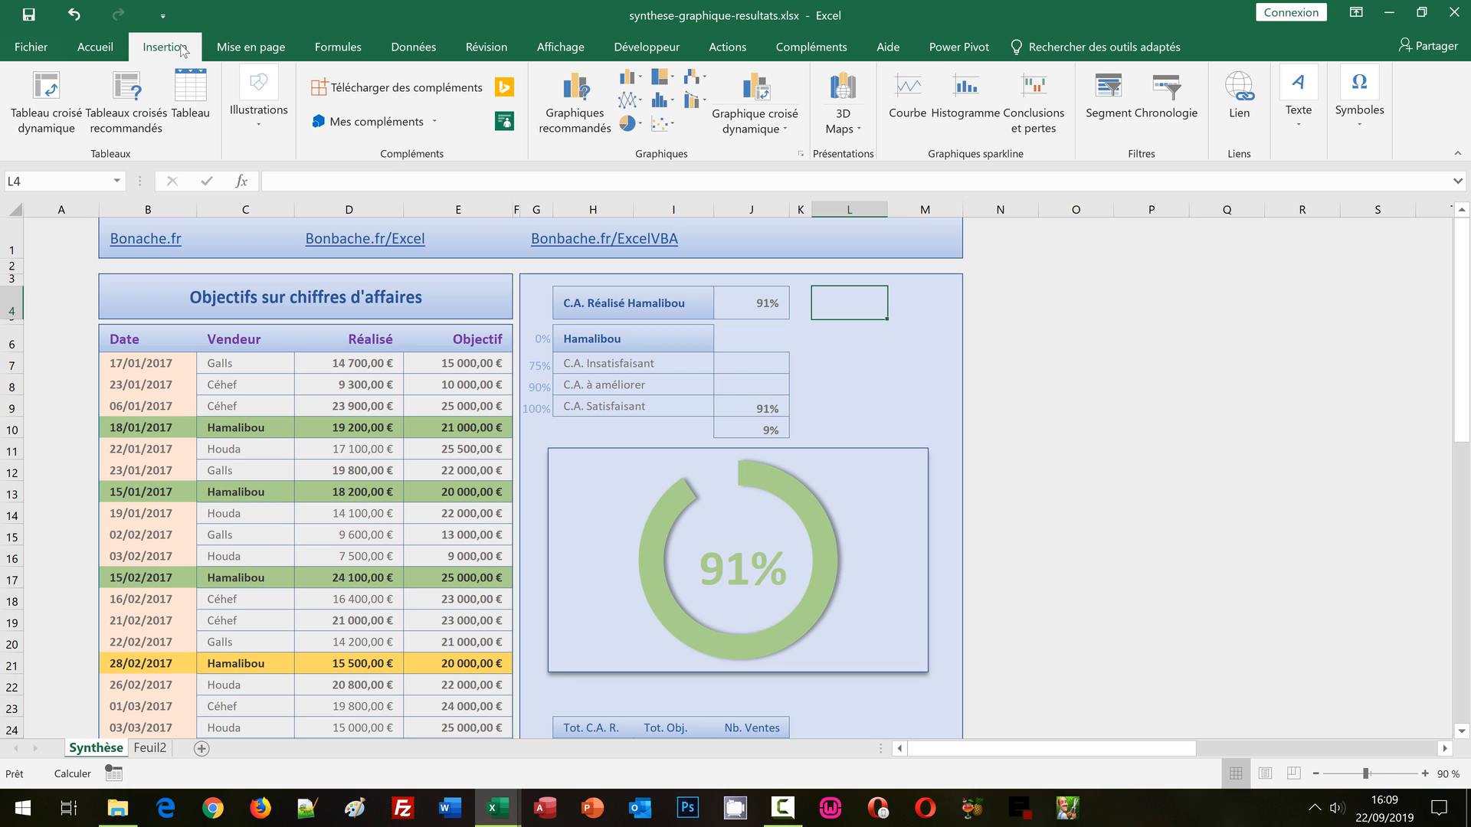
pyautogui.click(258, 100)
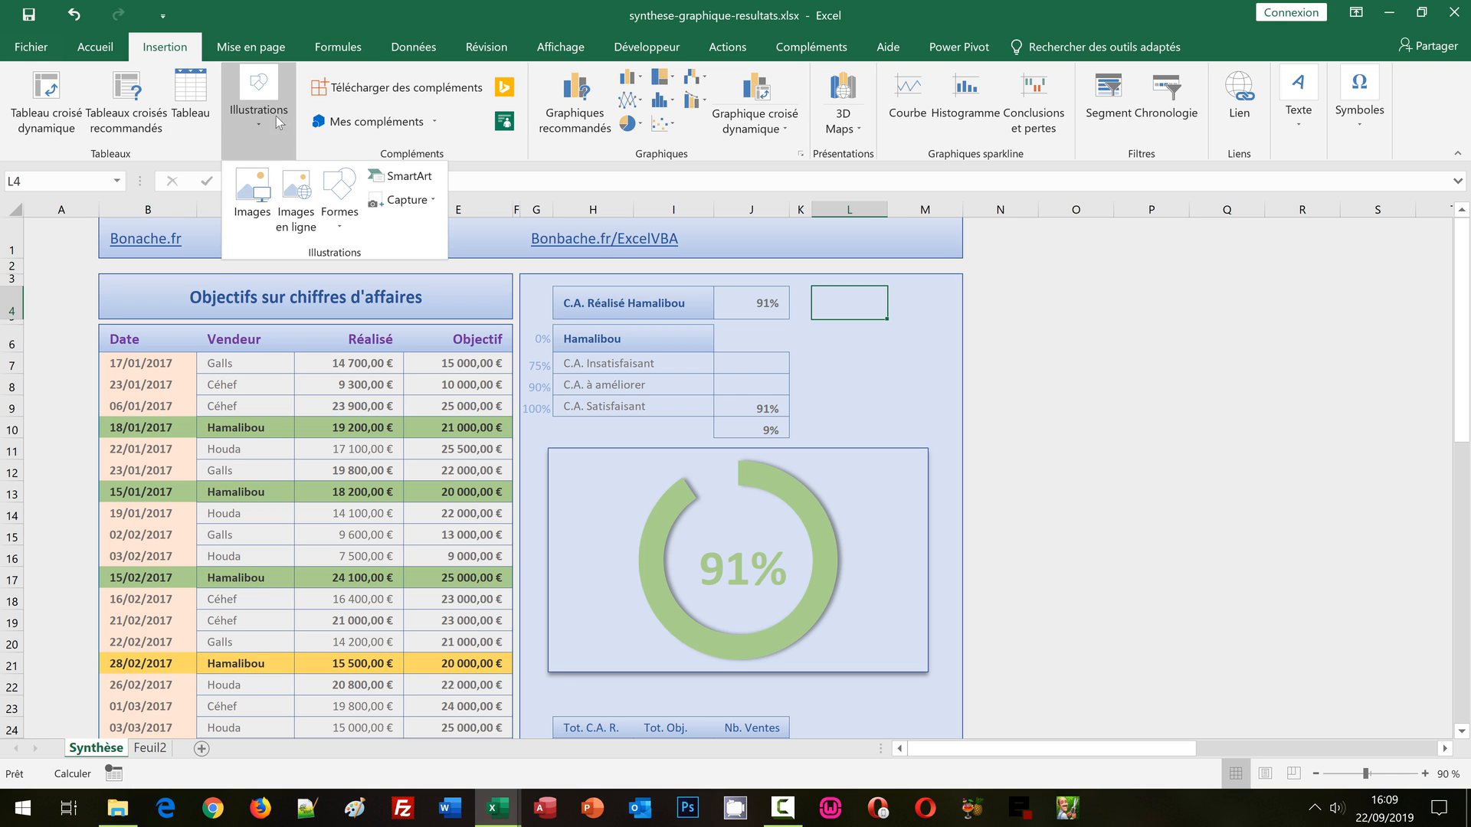
pyautogui.click(253, 195)
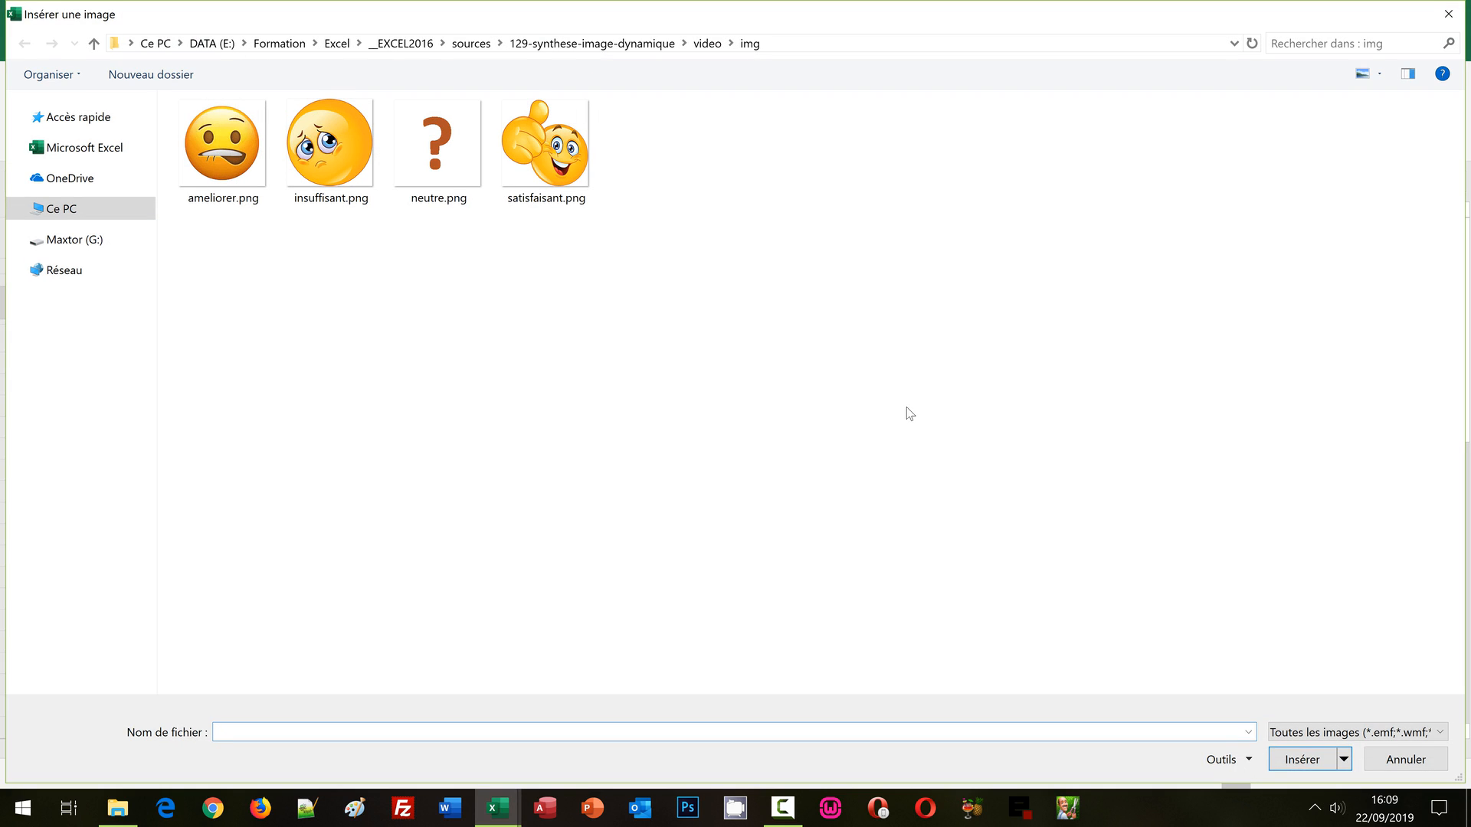
pyautogui.doubleClick(424, 163)
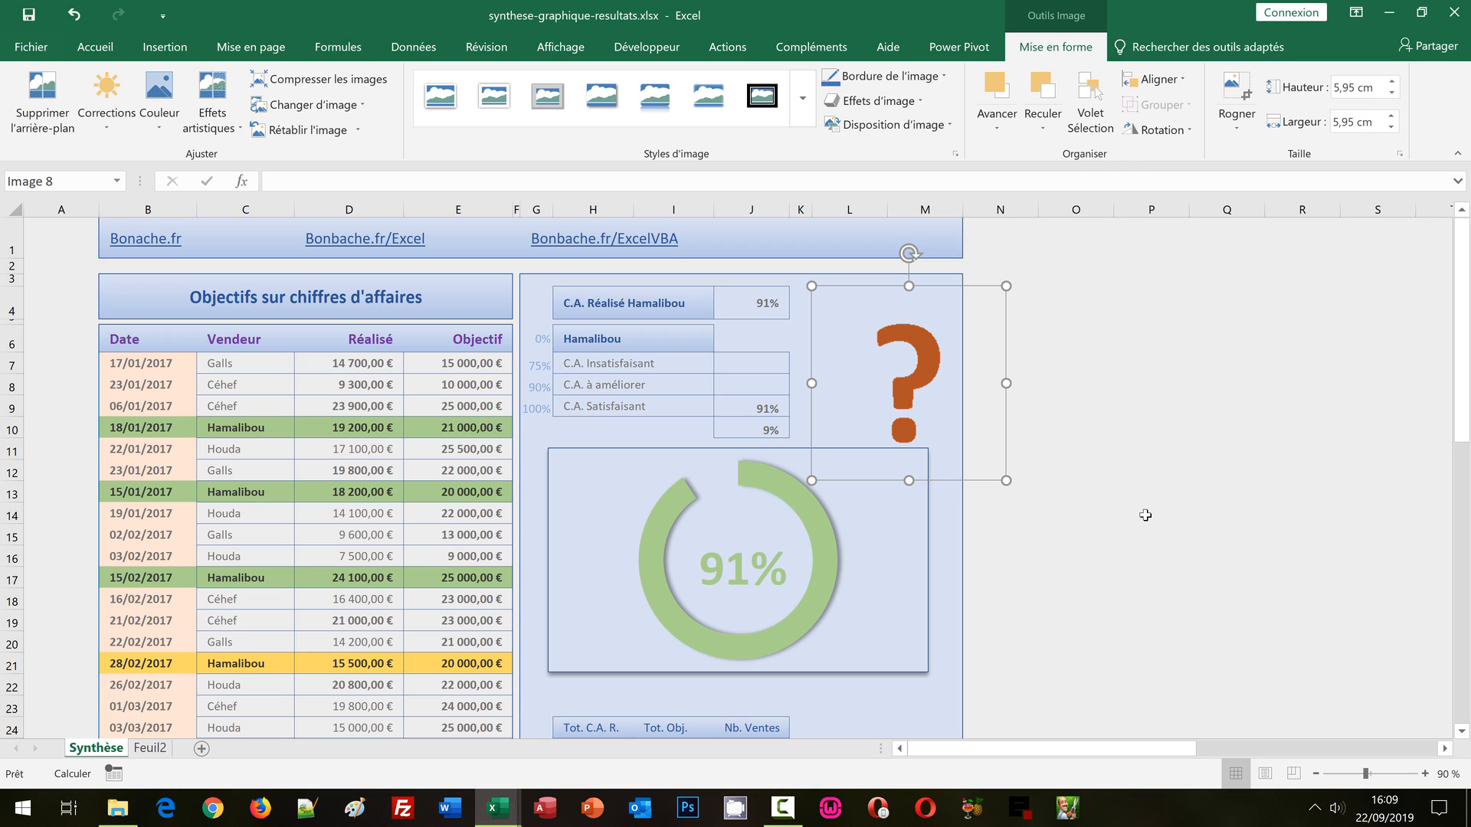
# Step: Shrink the question mark image to 4,32 cm square so it fits above the chart, beside the results table
pyautogui.click(986, 463)
pyautogui.moveTo(986, 463); pyautogui.dragTo(958, 438)
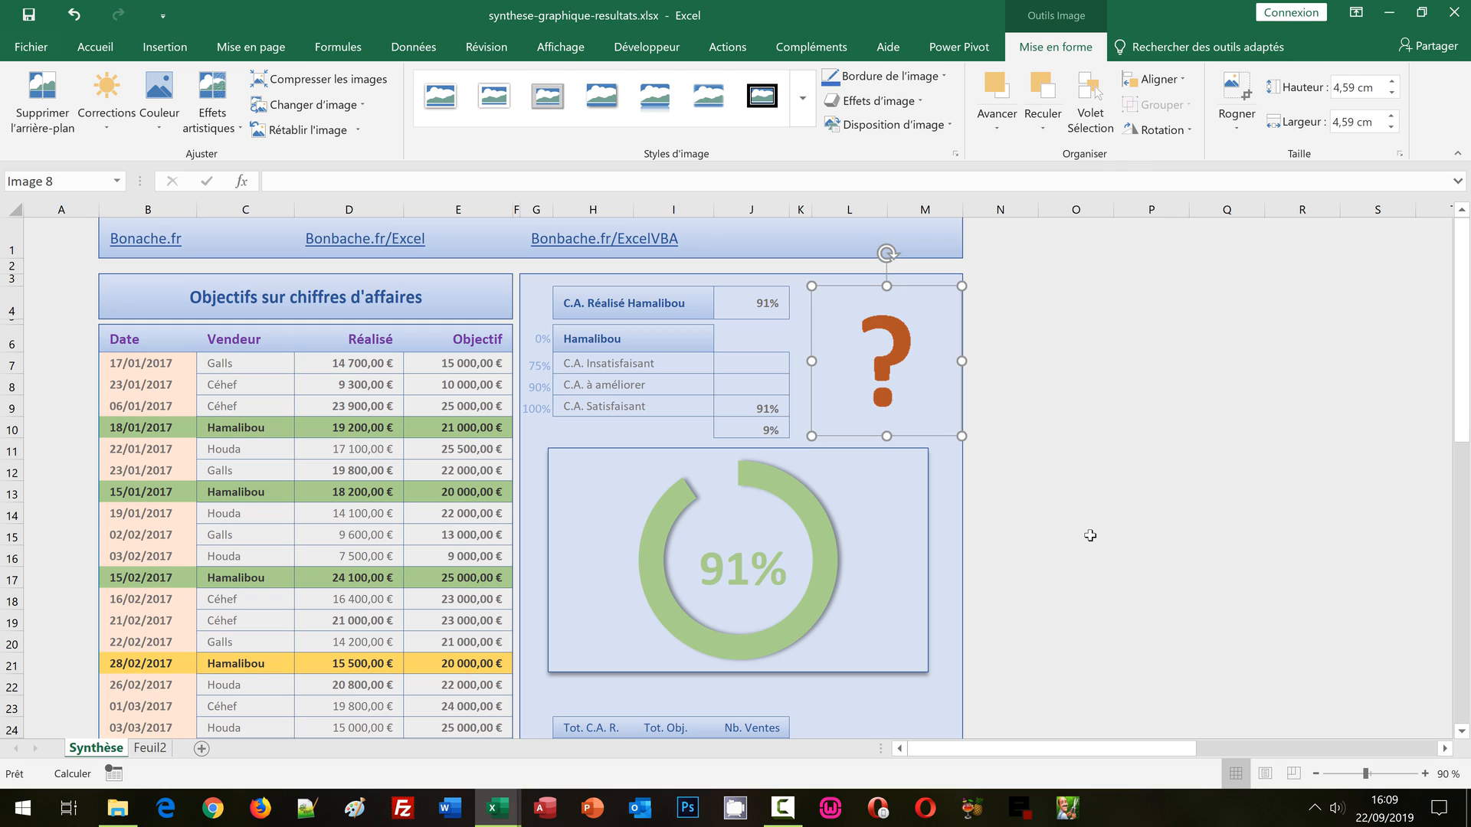
pyautogui.moveTo(962, 436); pyautogui.dragTo(952, 426)
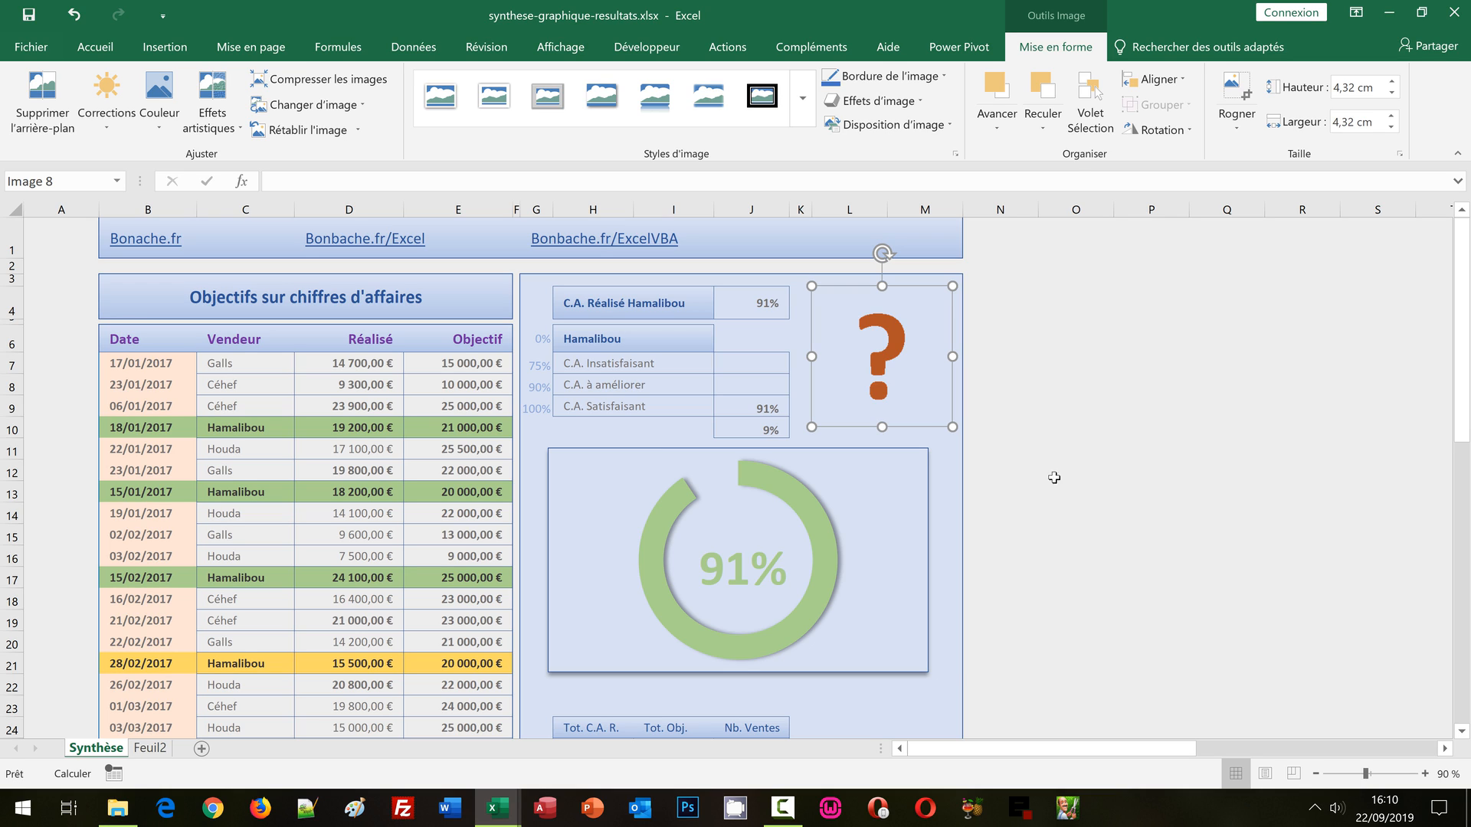
# Step: Set the question mark image's properties so that it neither moves nor resizes with the cells
pyautogui.rightClick(864, 366)
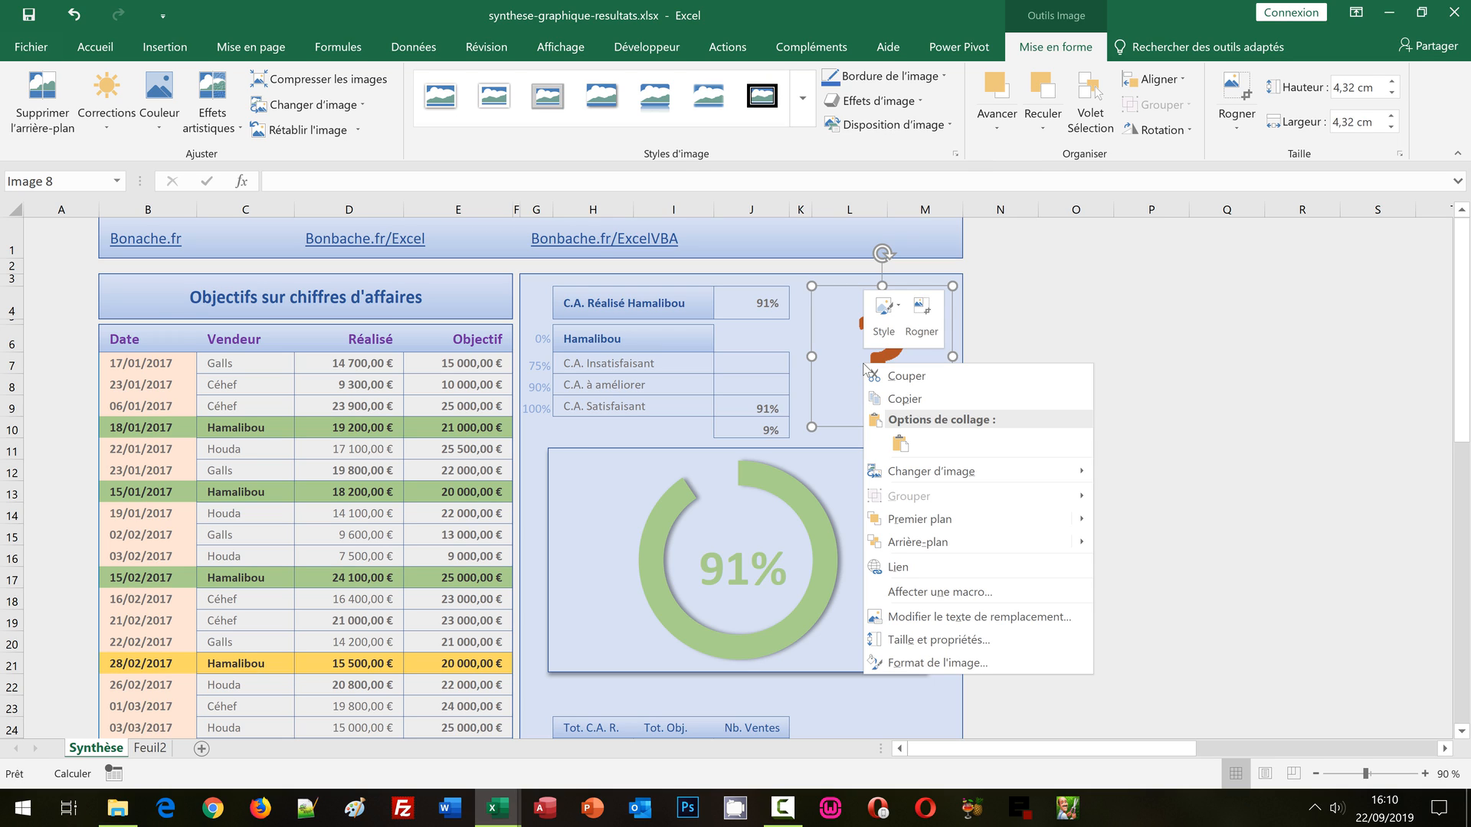
pyautogui.click(937, 663)
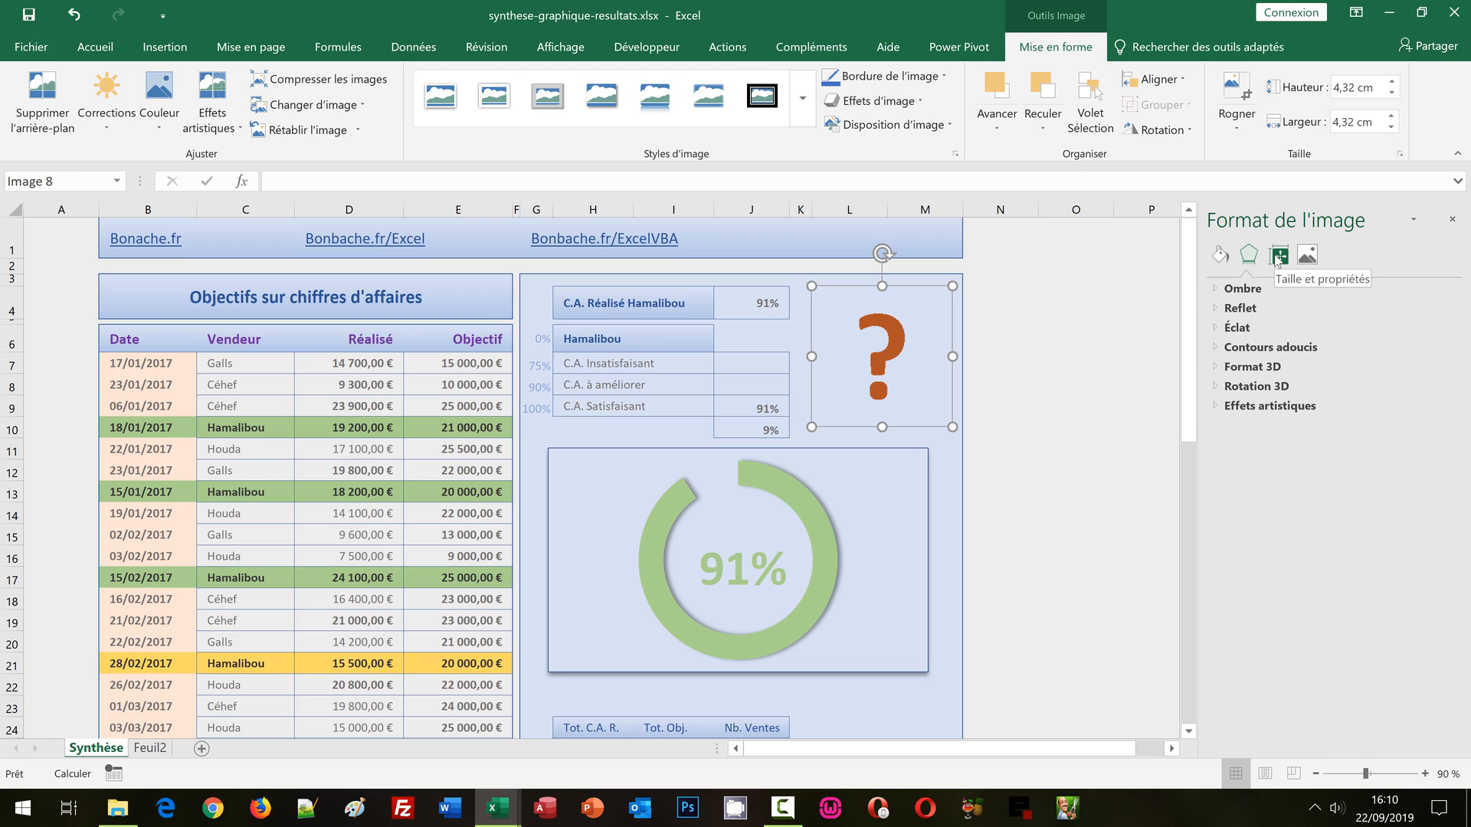
pyautogui.click(1277, 257)
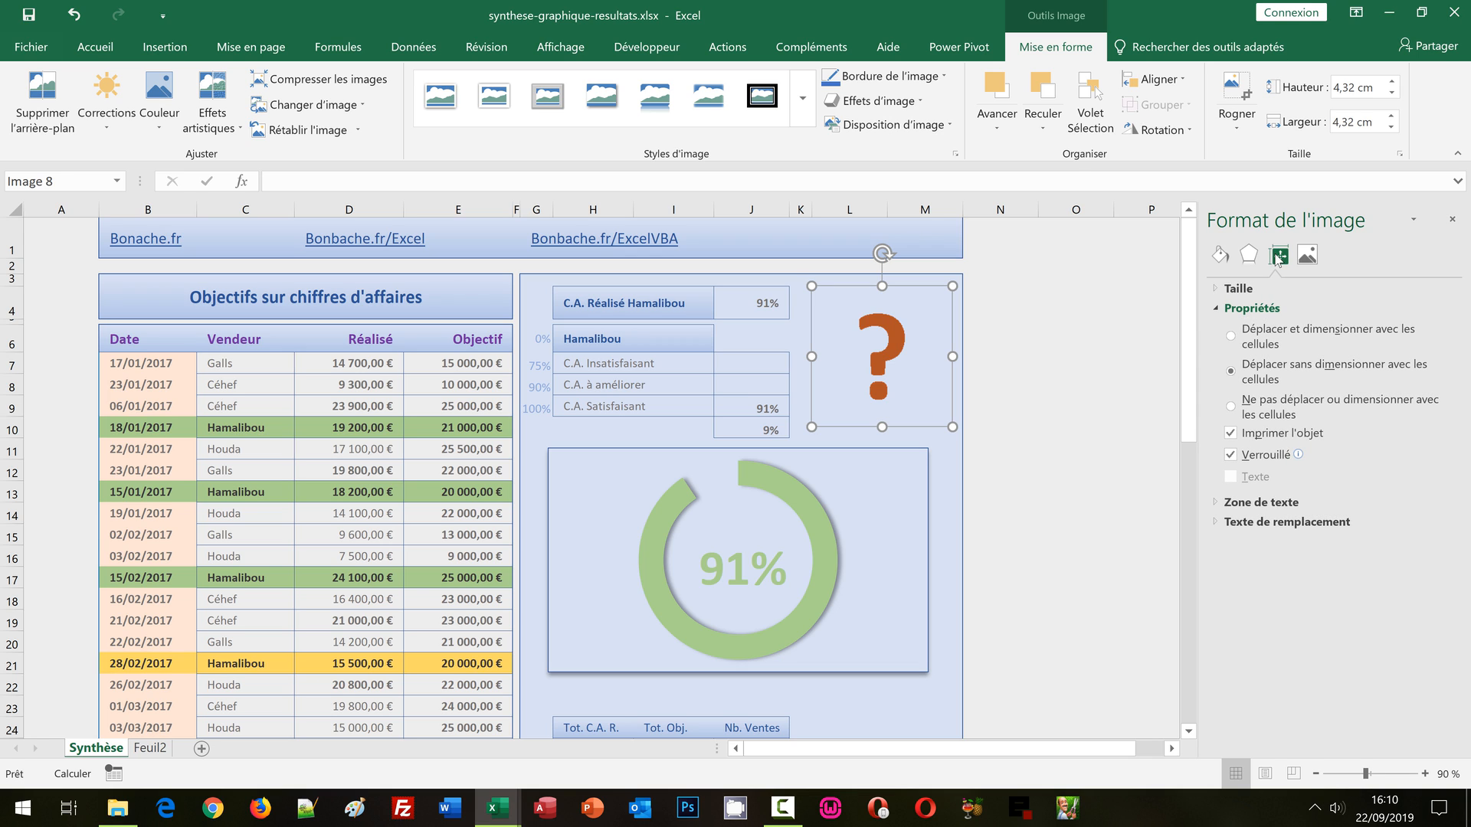
pyautogui.click(1238, 310)
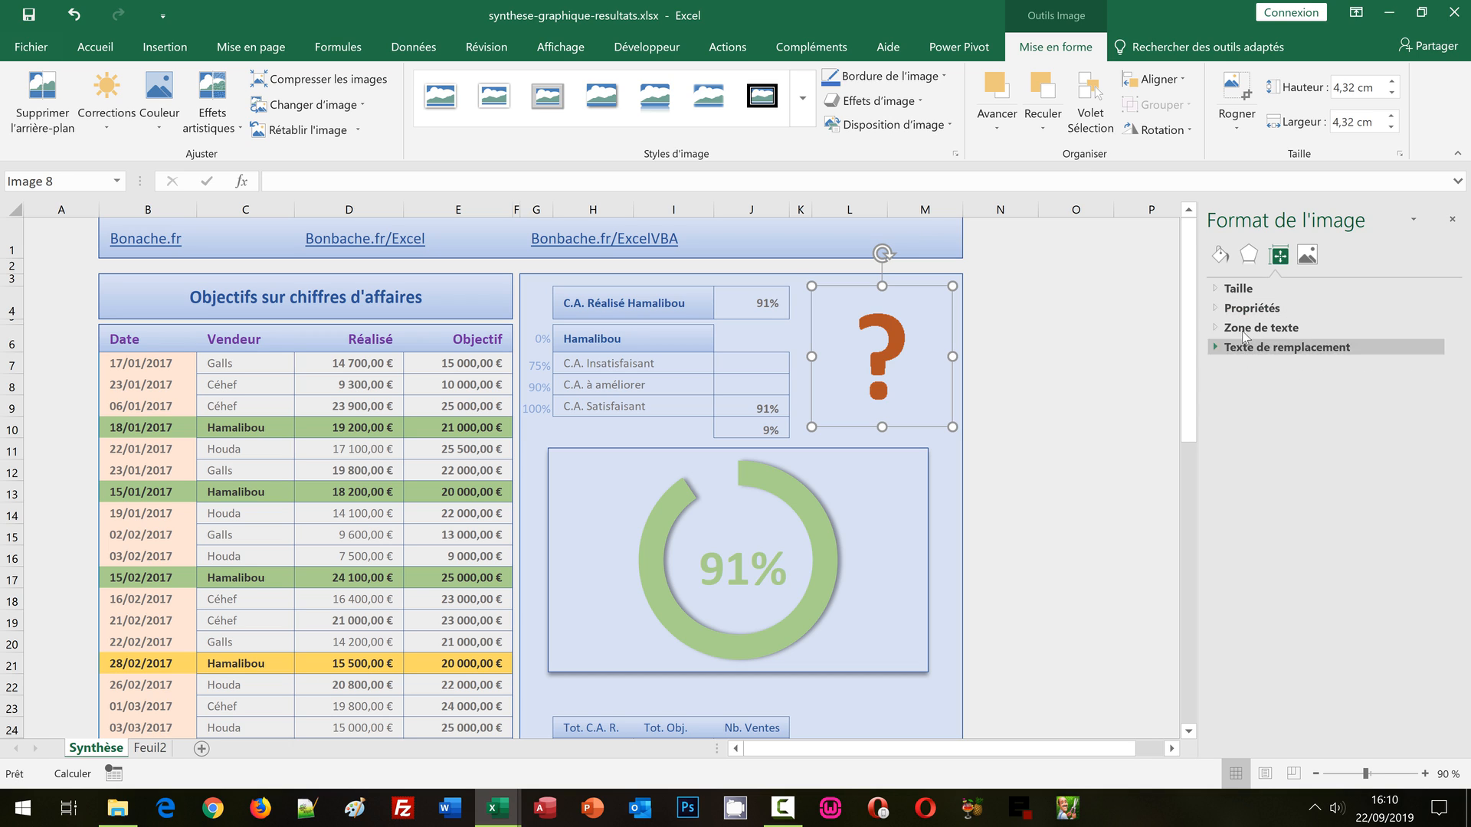
pyautogui.click(1244, 310)
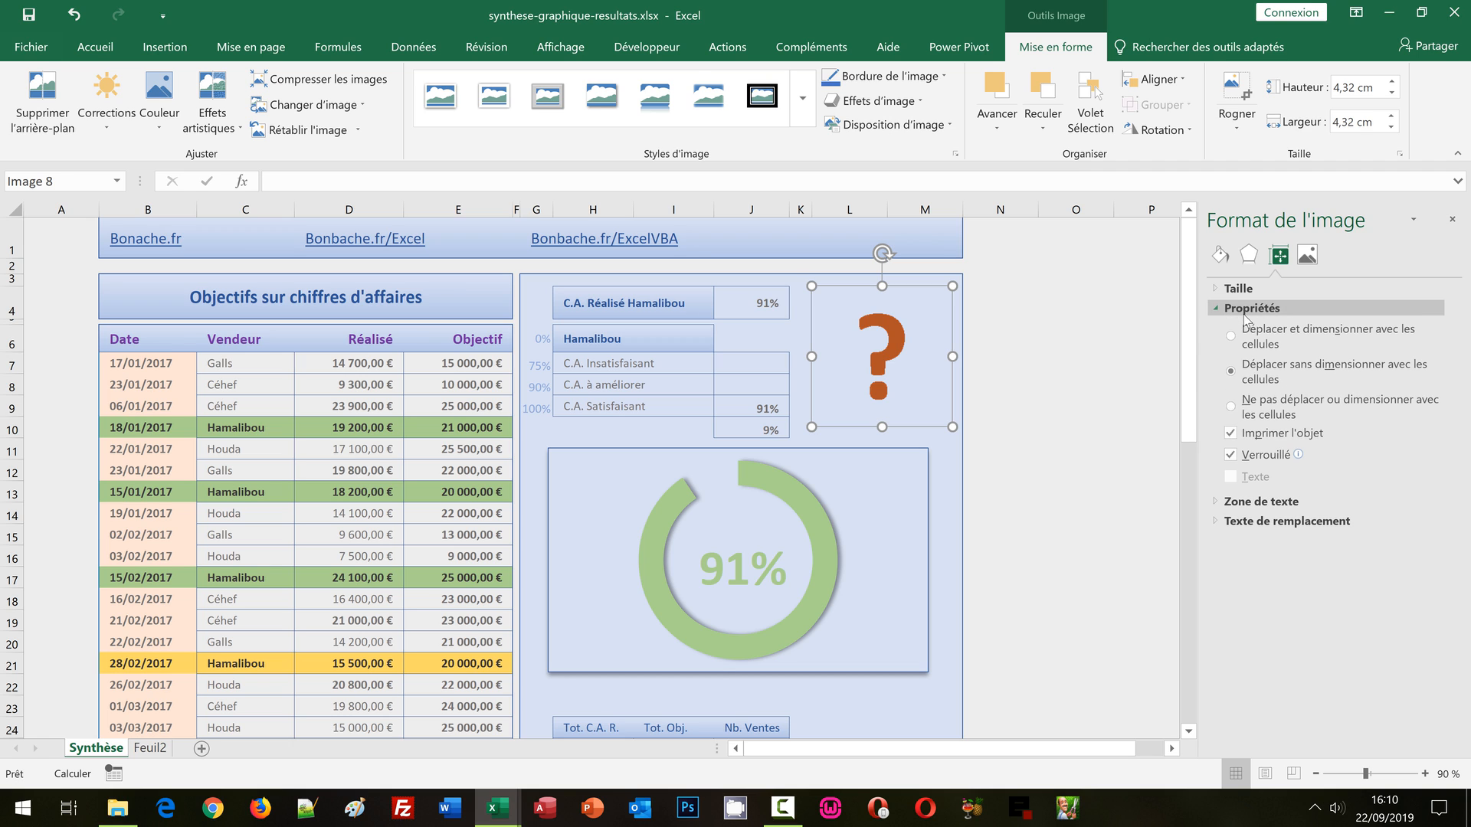
pyautogui.click(1260, 414)
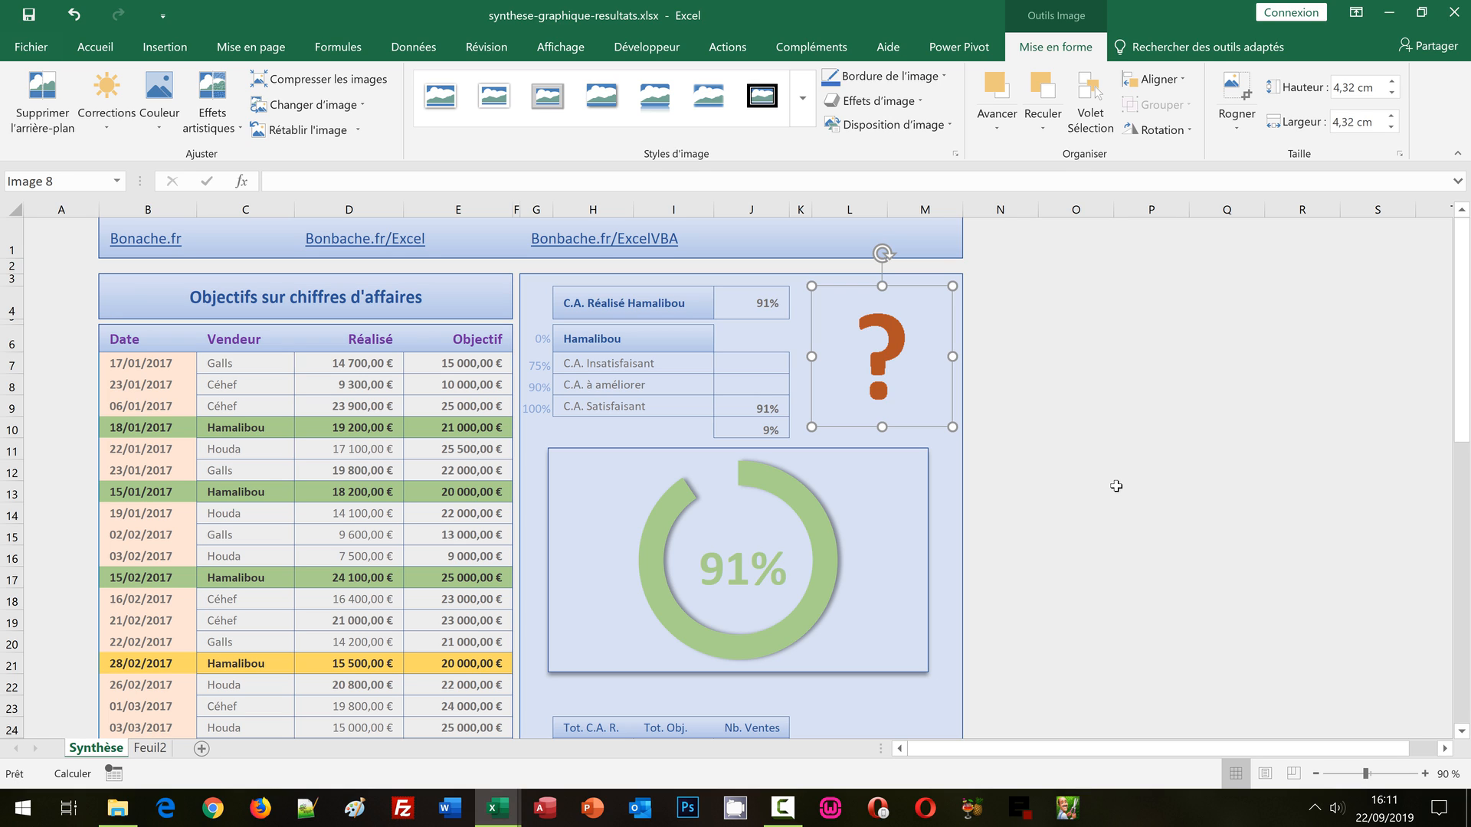
pyautogui.click(1116, 485)
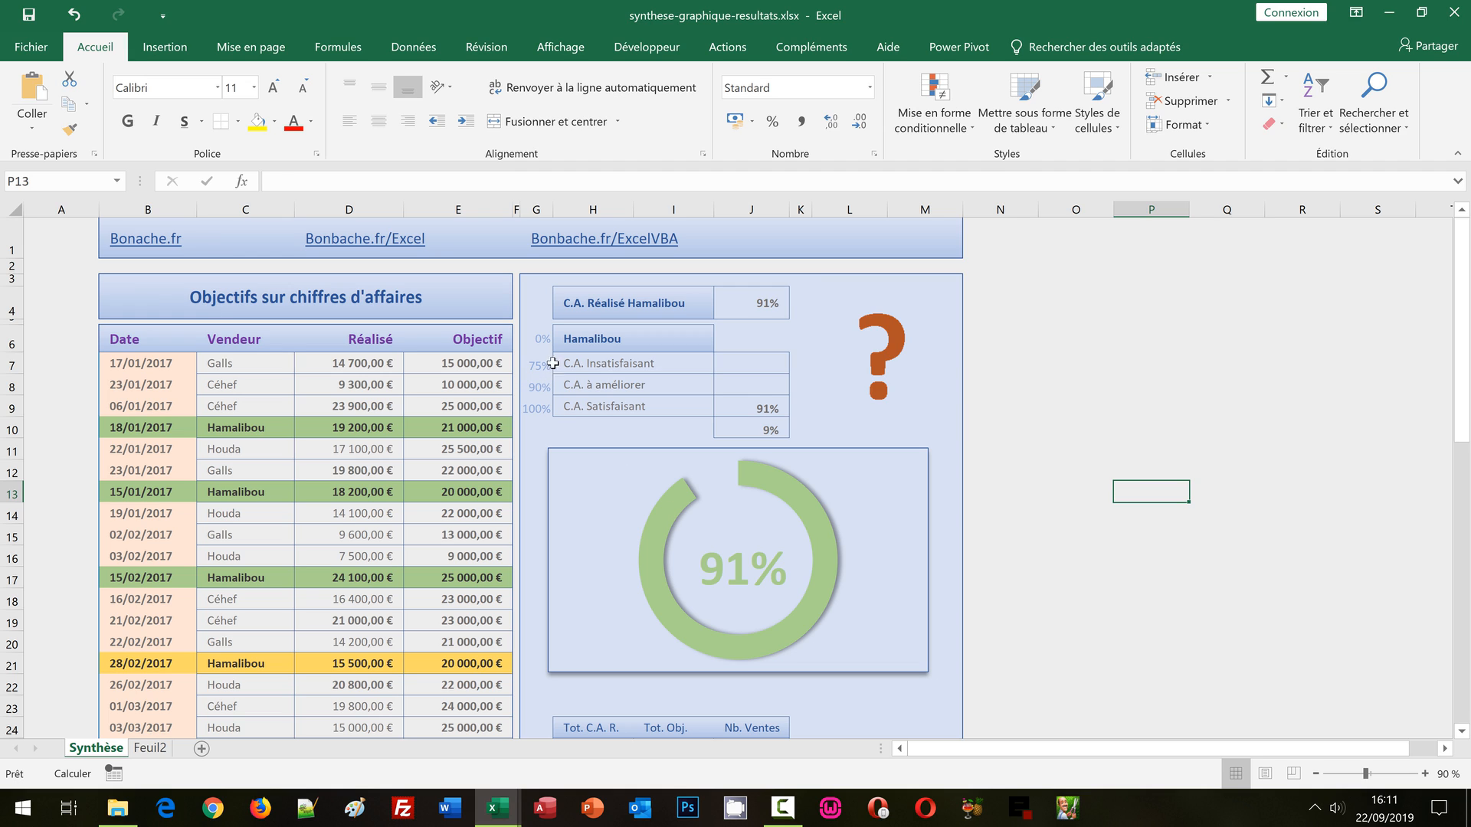
# Step: Examine the thresholds in G6:G9, the achieved percentage formula in J4 and the rating labels in H7:H9
pyautogui.click(540, 340)
pyautogui.moveTo(535, 375); pyautogui.dragTo(532, 408)
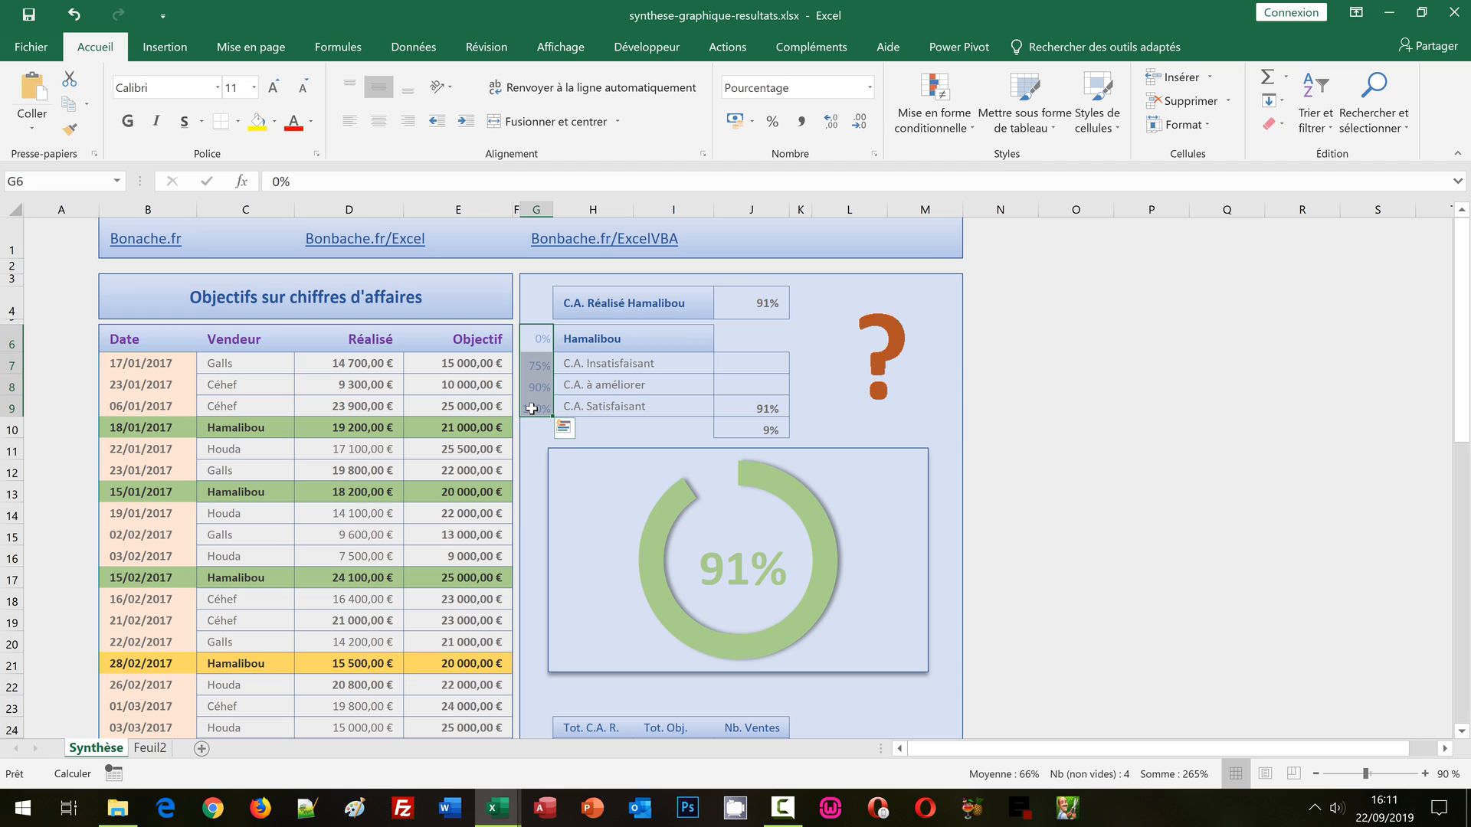
pyautogui.click(1126, 380)
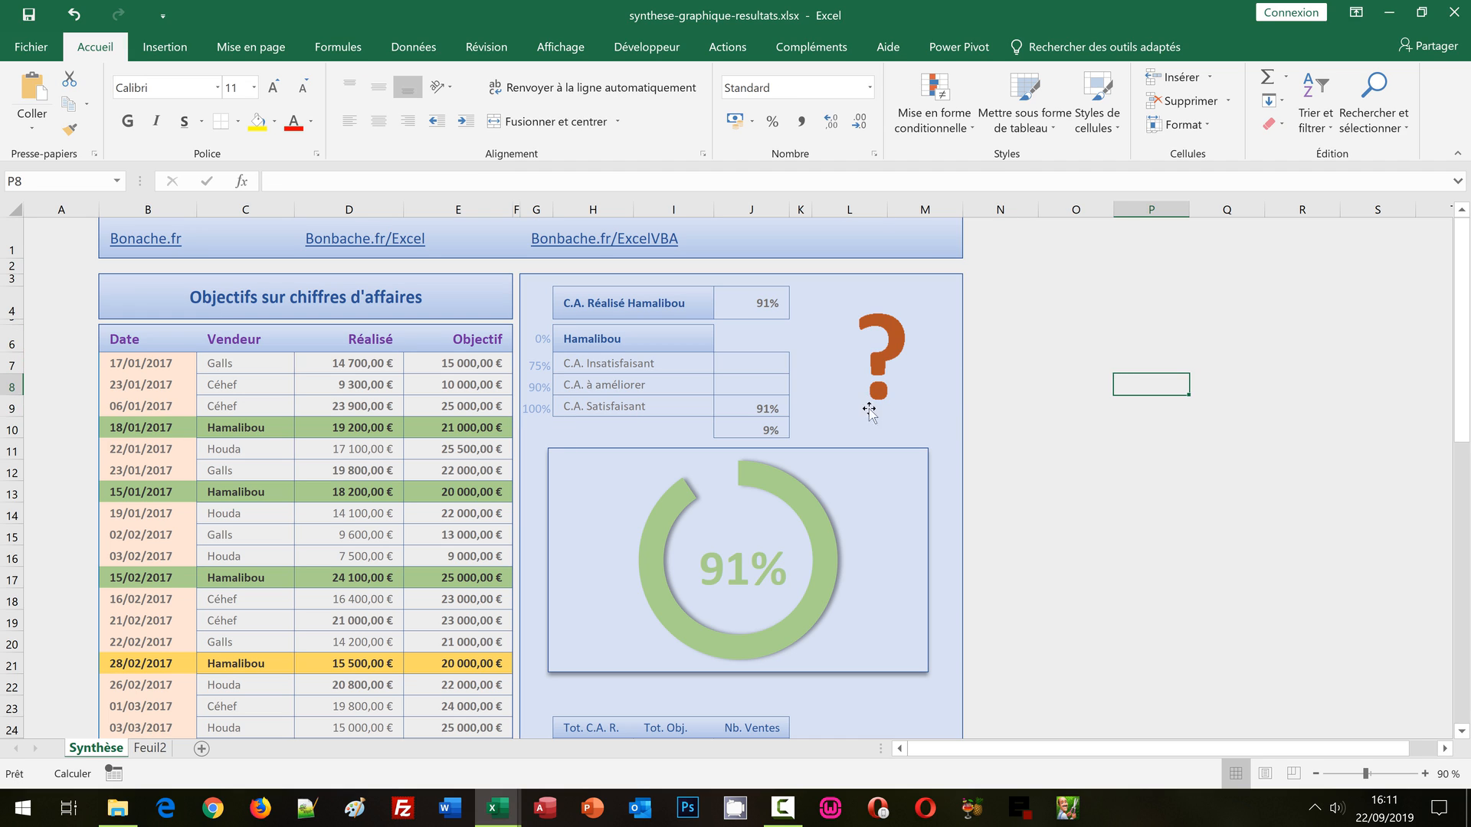
pyautogui.click(741, 306)
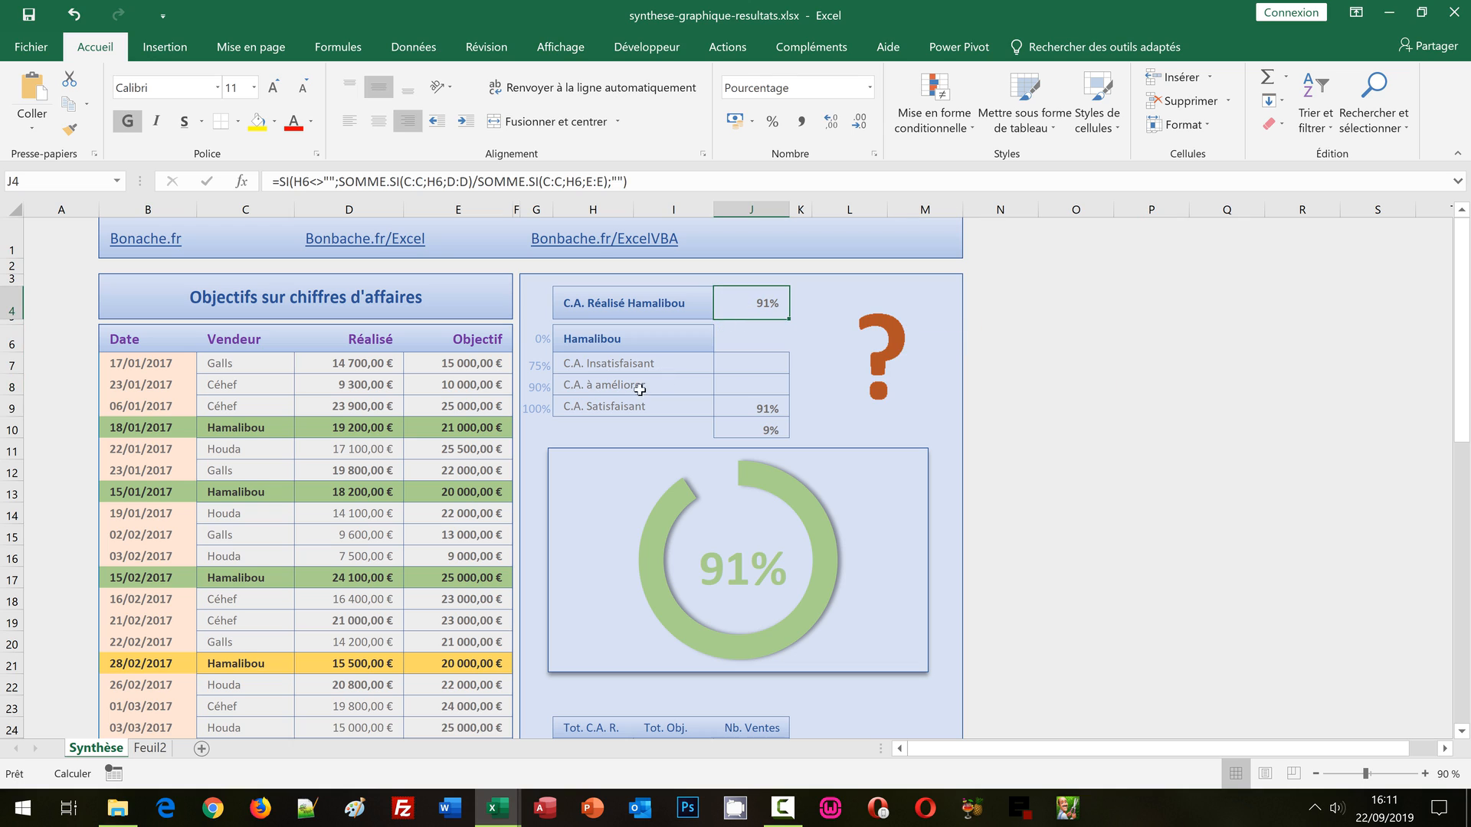
pyautogui.click(536, 384)
pyautogui.click(623, 408)
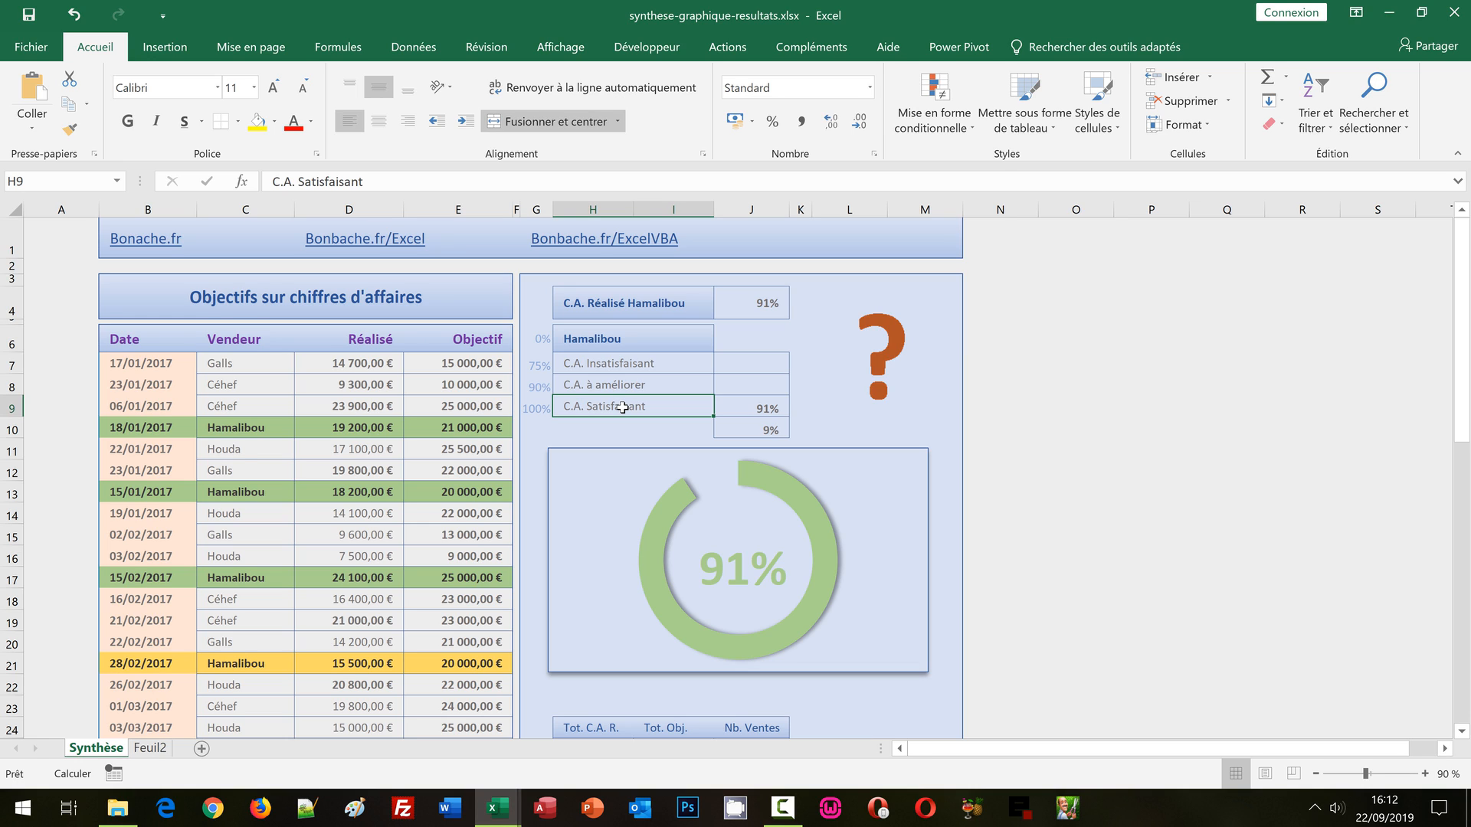
pyautogui.click(532, 365)
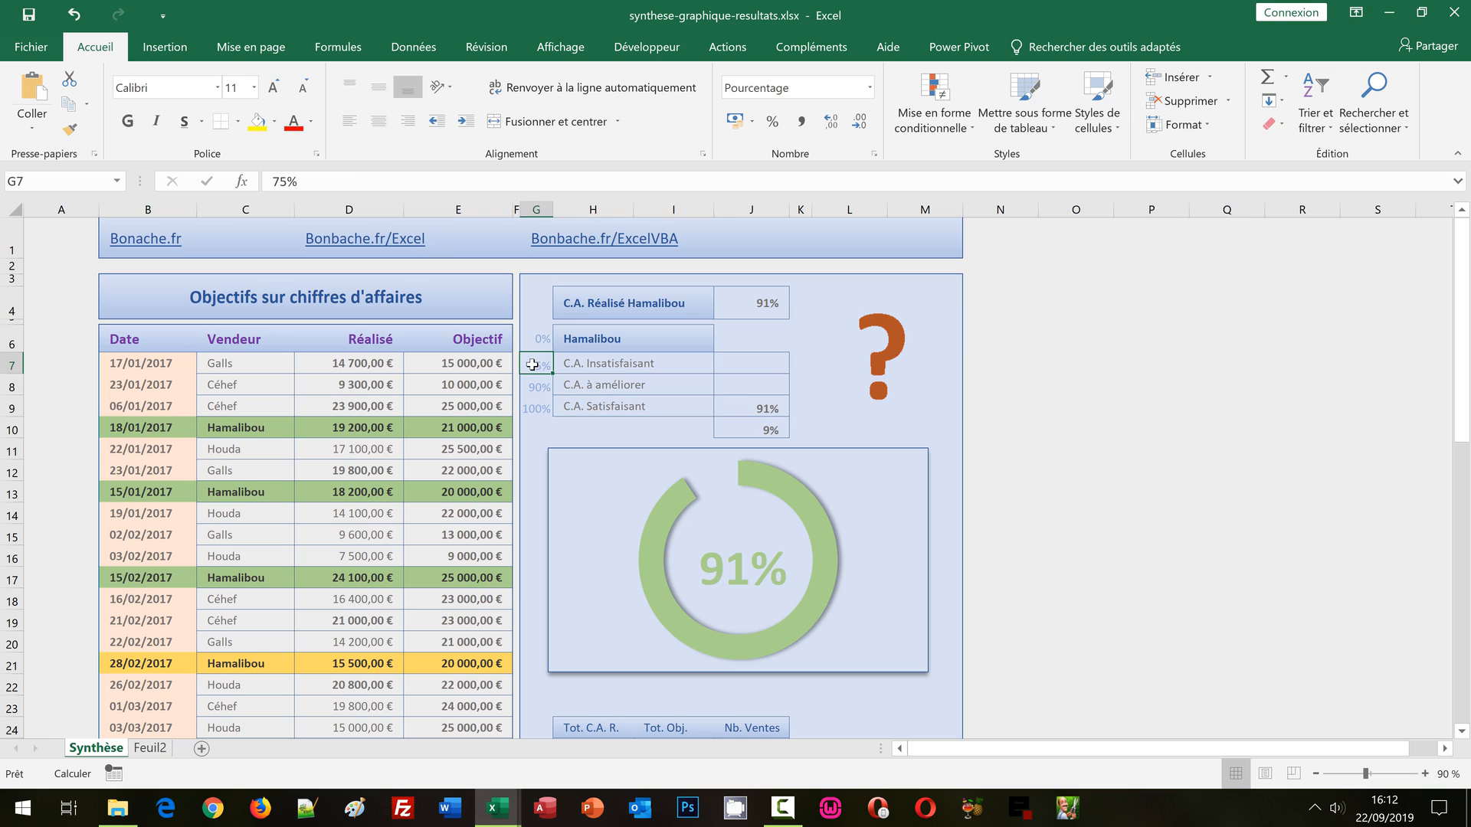
pyautogui.click(613, 385)
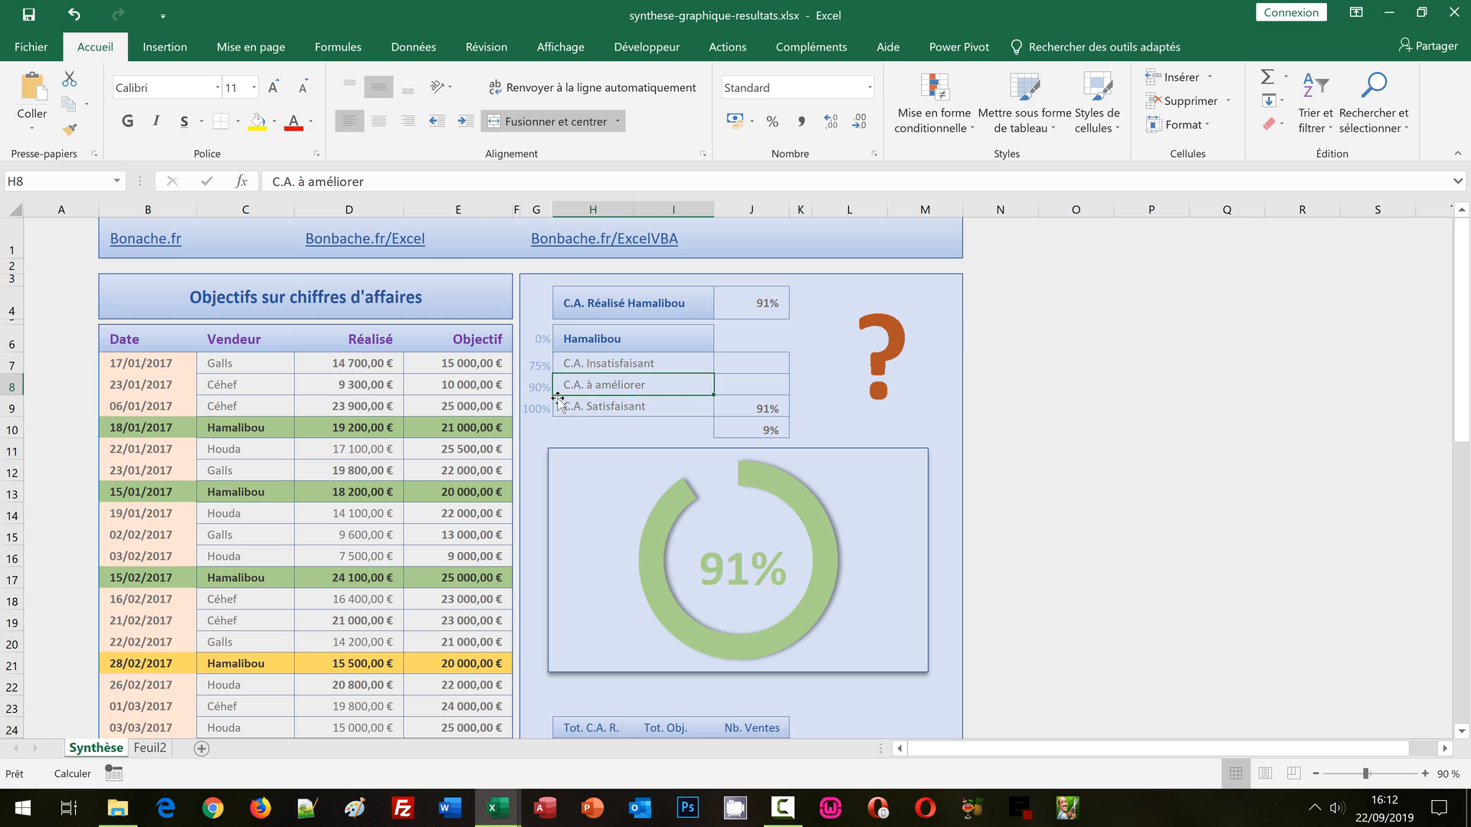
pyautogui.click(623, 362)
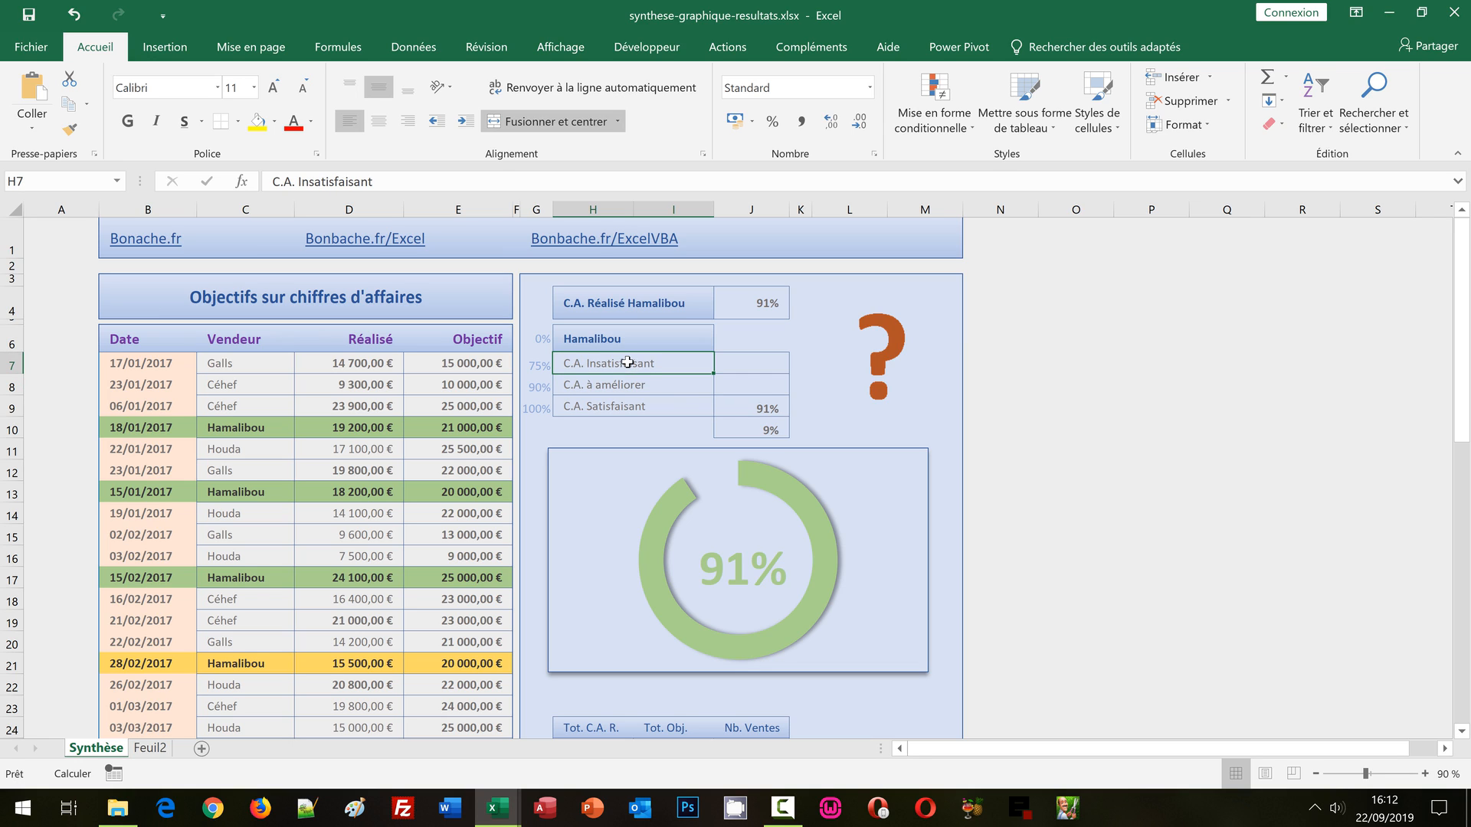
pyautogui.click(1133, 467)
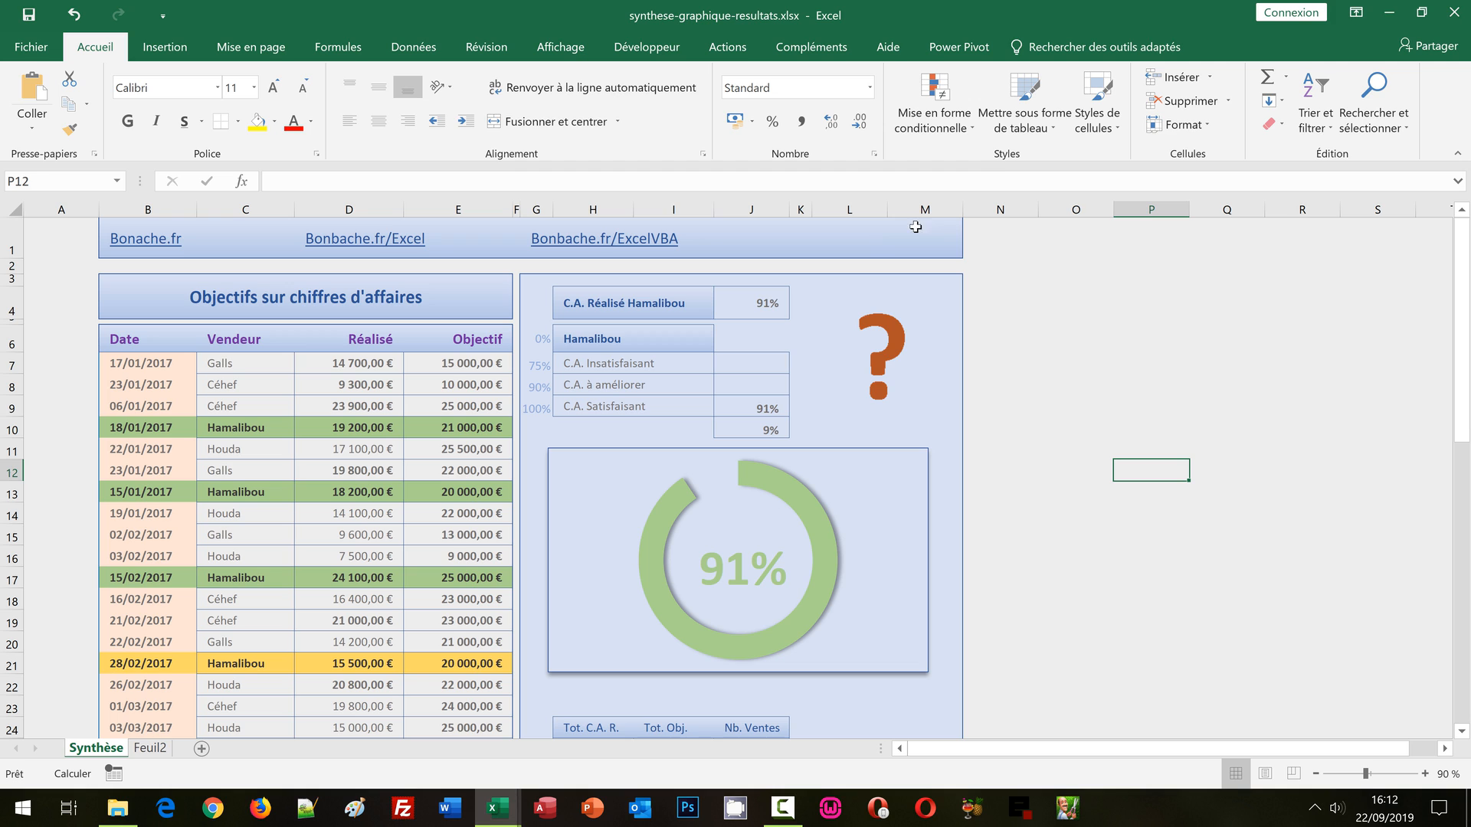
# Step: Start a new workbook-level defined name called emoji and clear its reference down to the equals sign
pyautogui.click(347, 50)
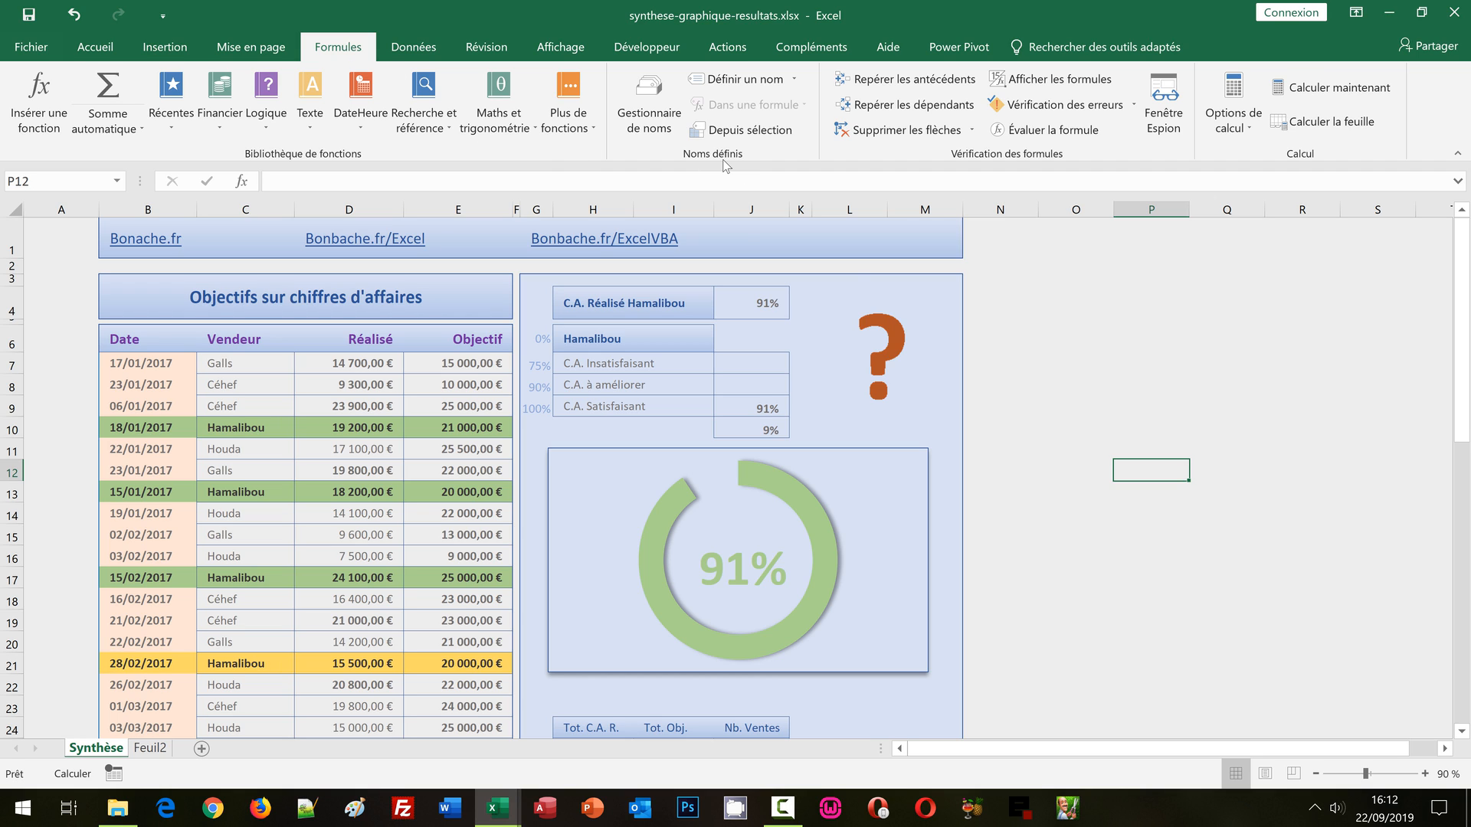
pyautogui.click(650, 119)
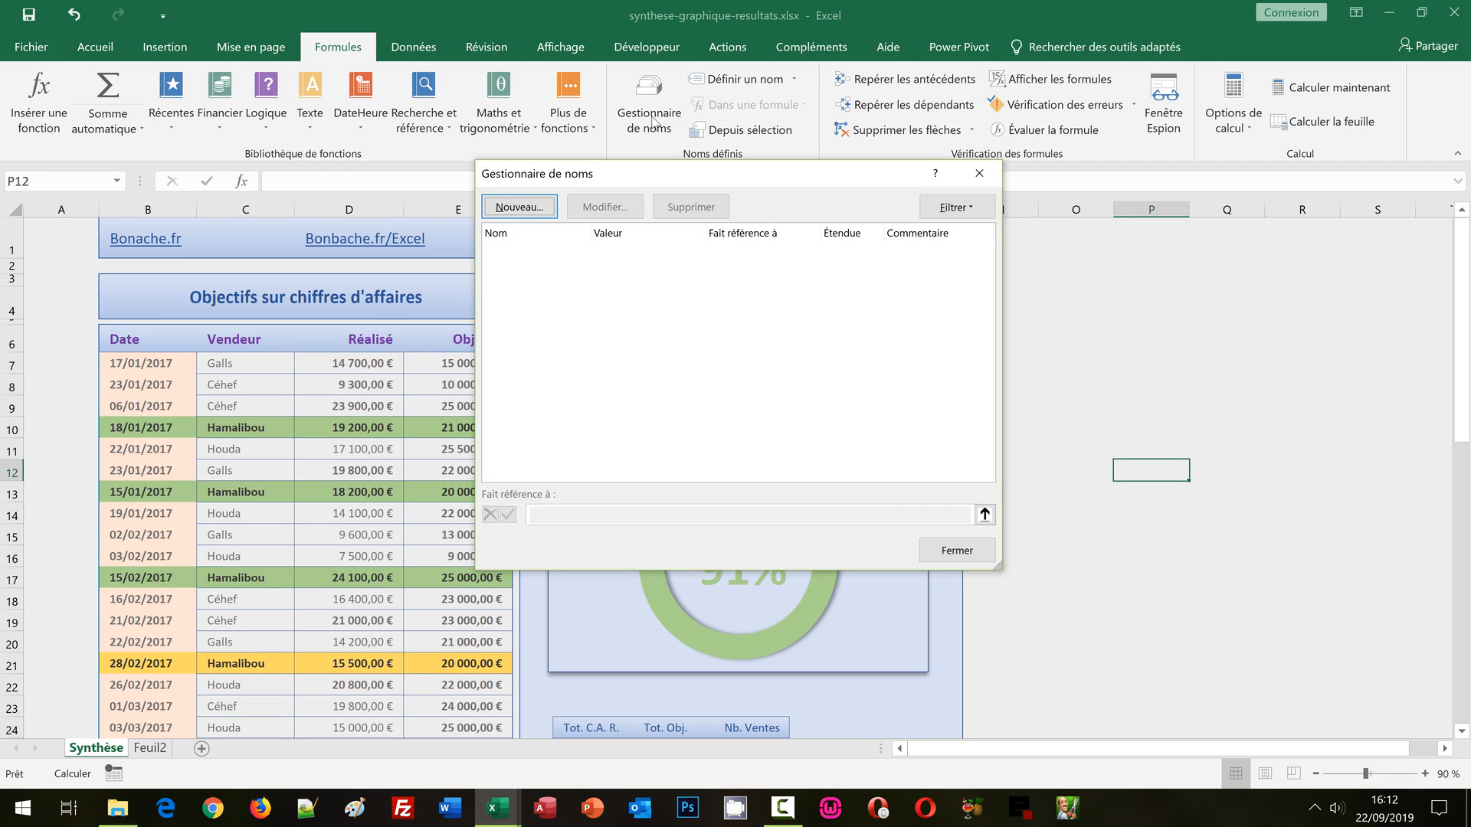
pyautogui.click(520, 207)
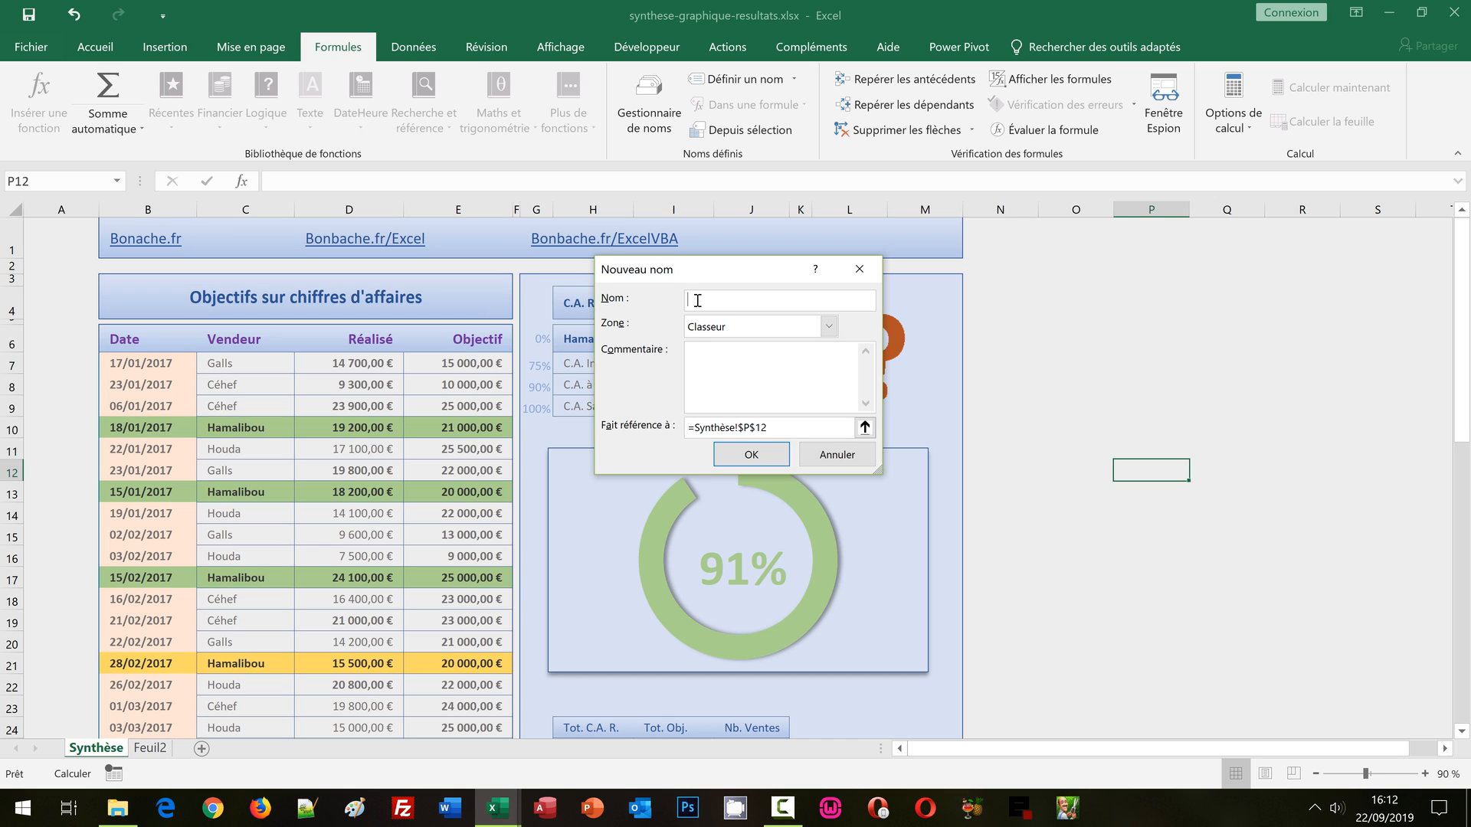
pyautogui.write('emoji')
pyautogui.moveTo(697, 426); pyautogui.dragTo(786, 427)
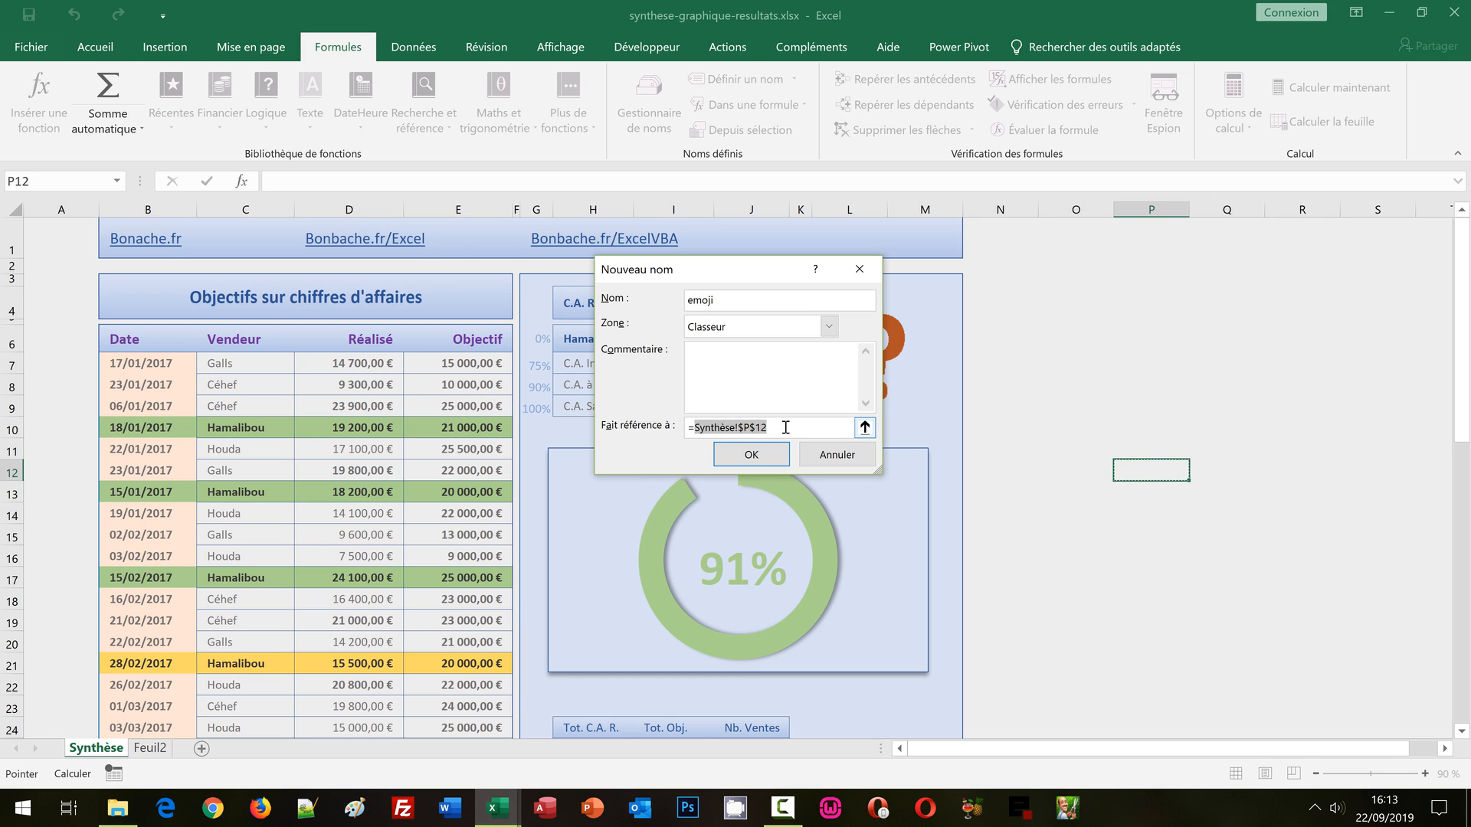
pyautogui.press('BackSpace')
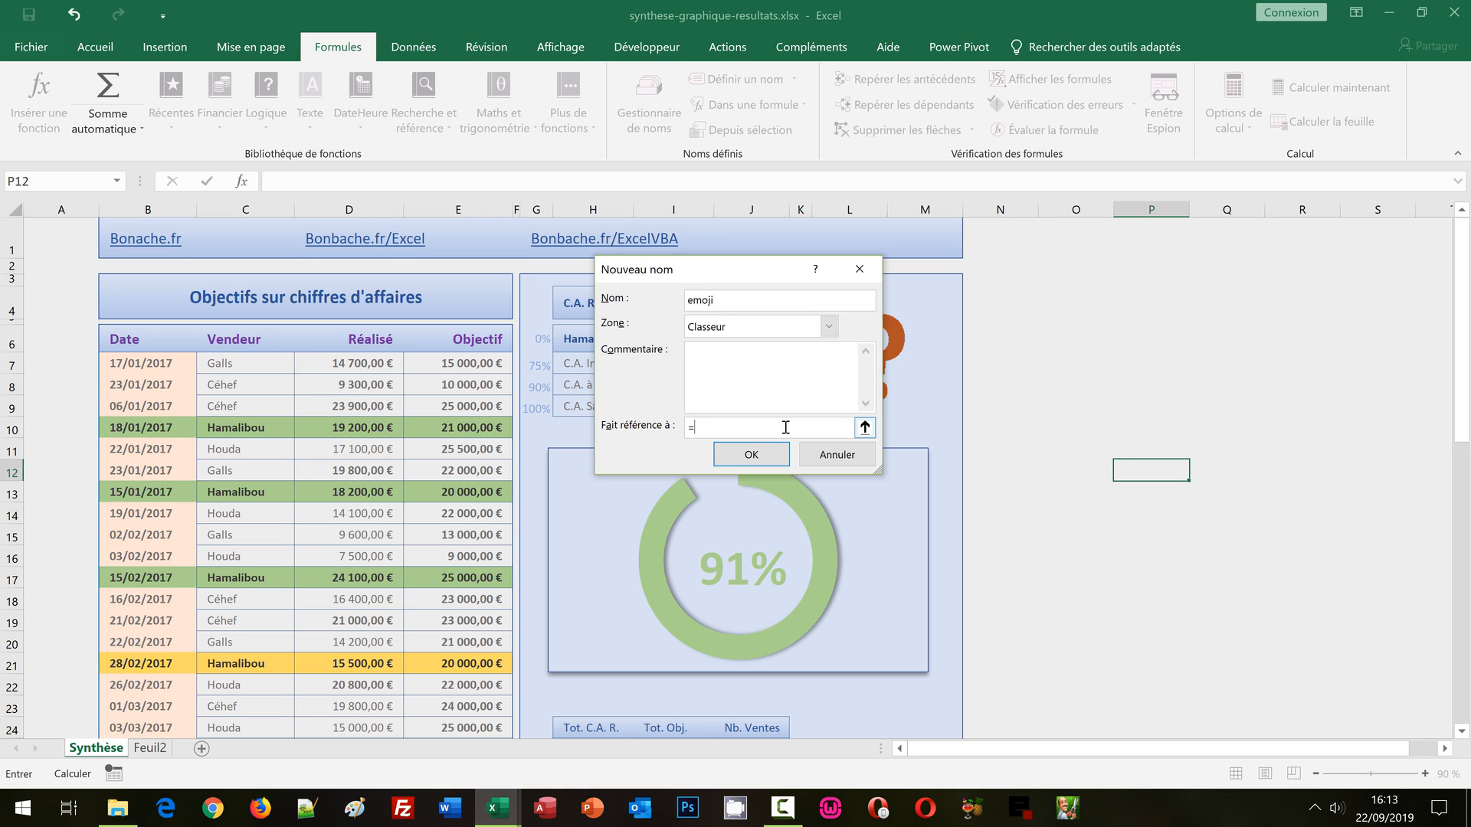
# Step: Begin the emoji name's formula with a Si test on Synthèse!$J$4>=Synthèse!$G$8 that returns Feuil2!$G$12 when true
pyautogui.write('Si(')
pyautogui.moveTo(711, 277); pyautogui.dragTo(1043, 287)
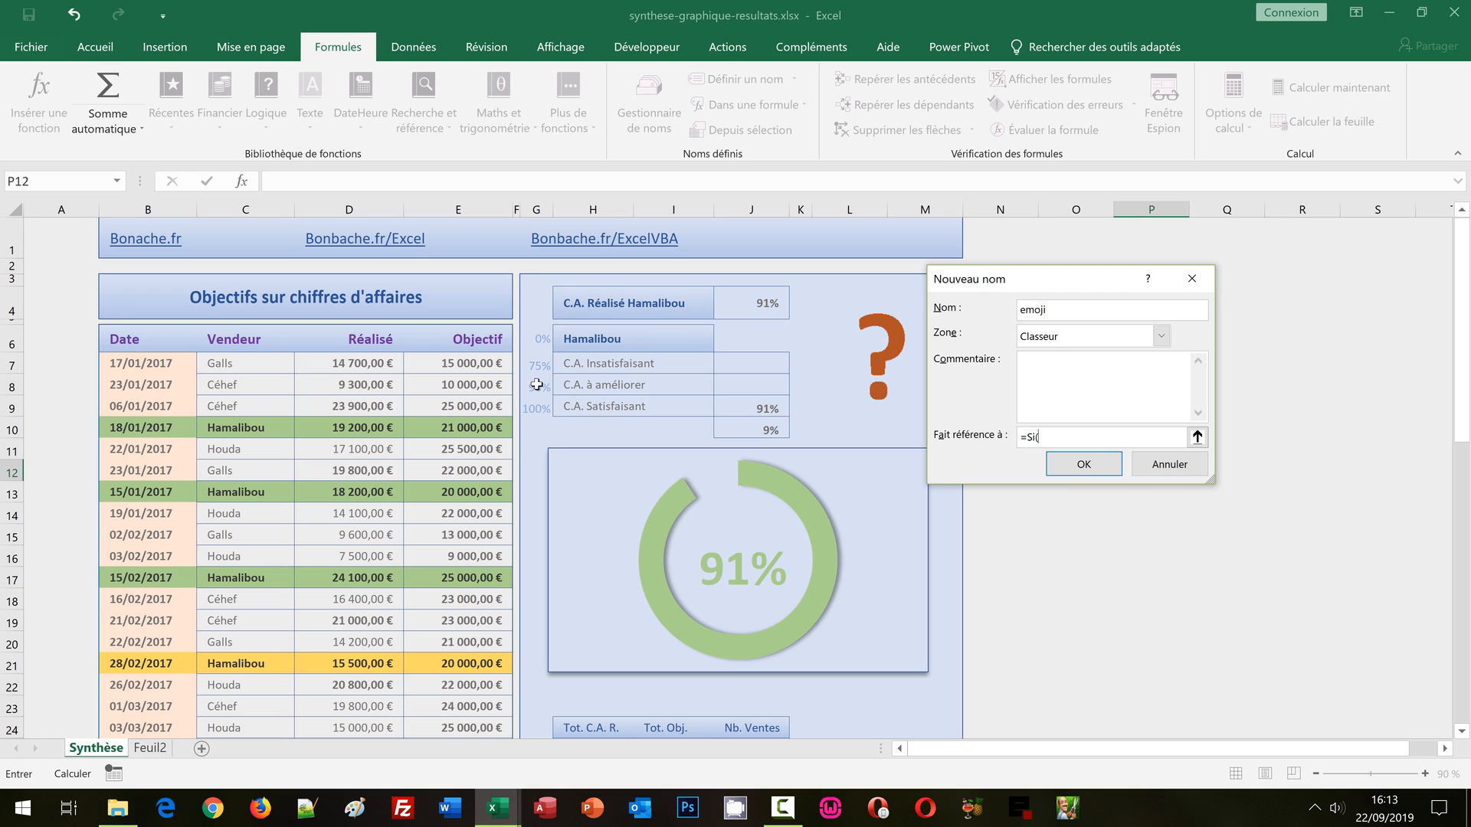
pyautogui.click(747, 306)
pyautogui.write('>=')
pyautogui.click(532, 385)
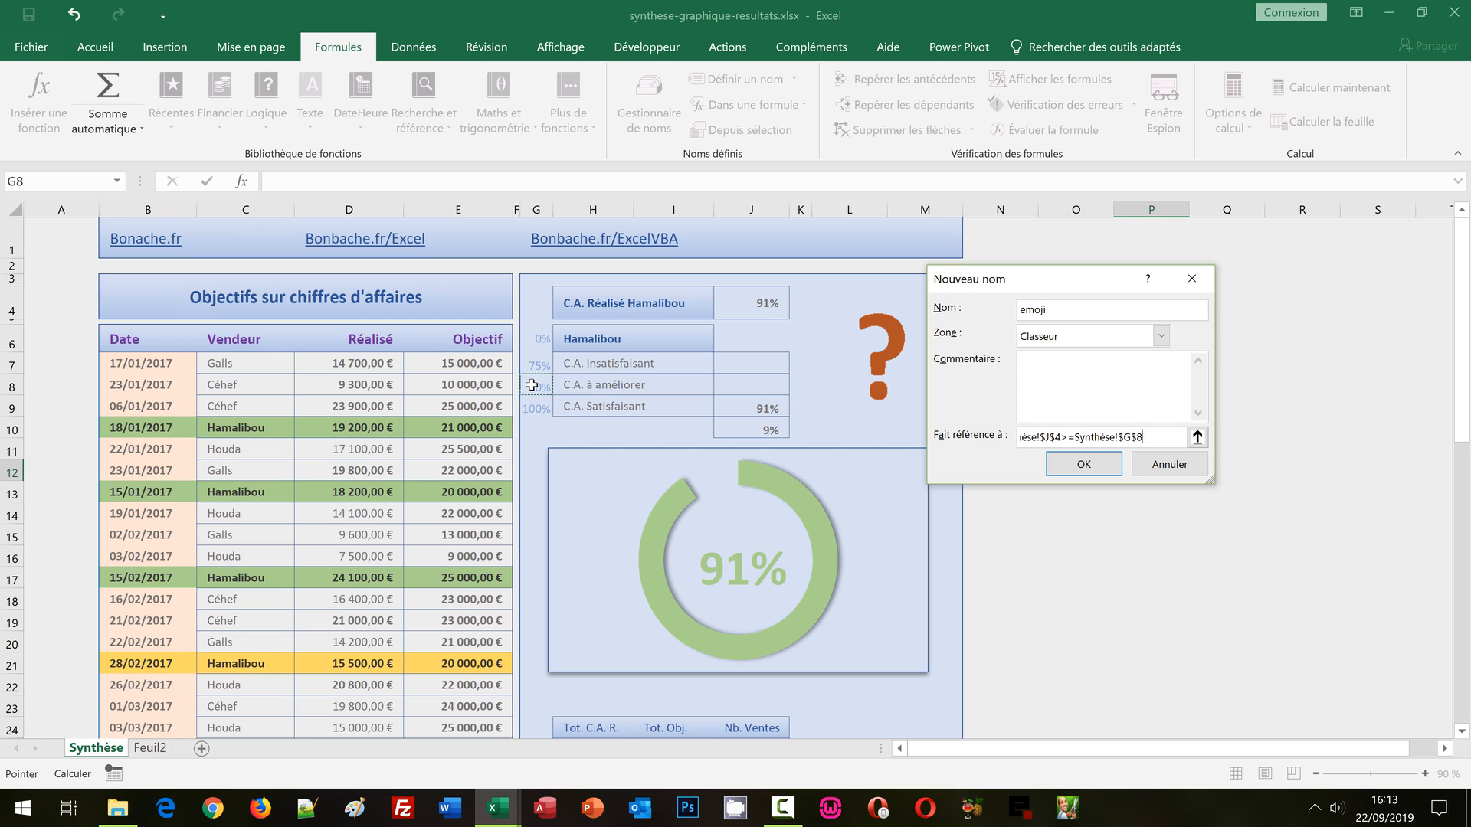
pyautogui.write(';')
pyautogui.click(151, 749)
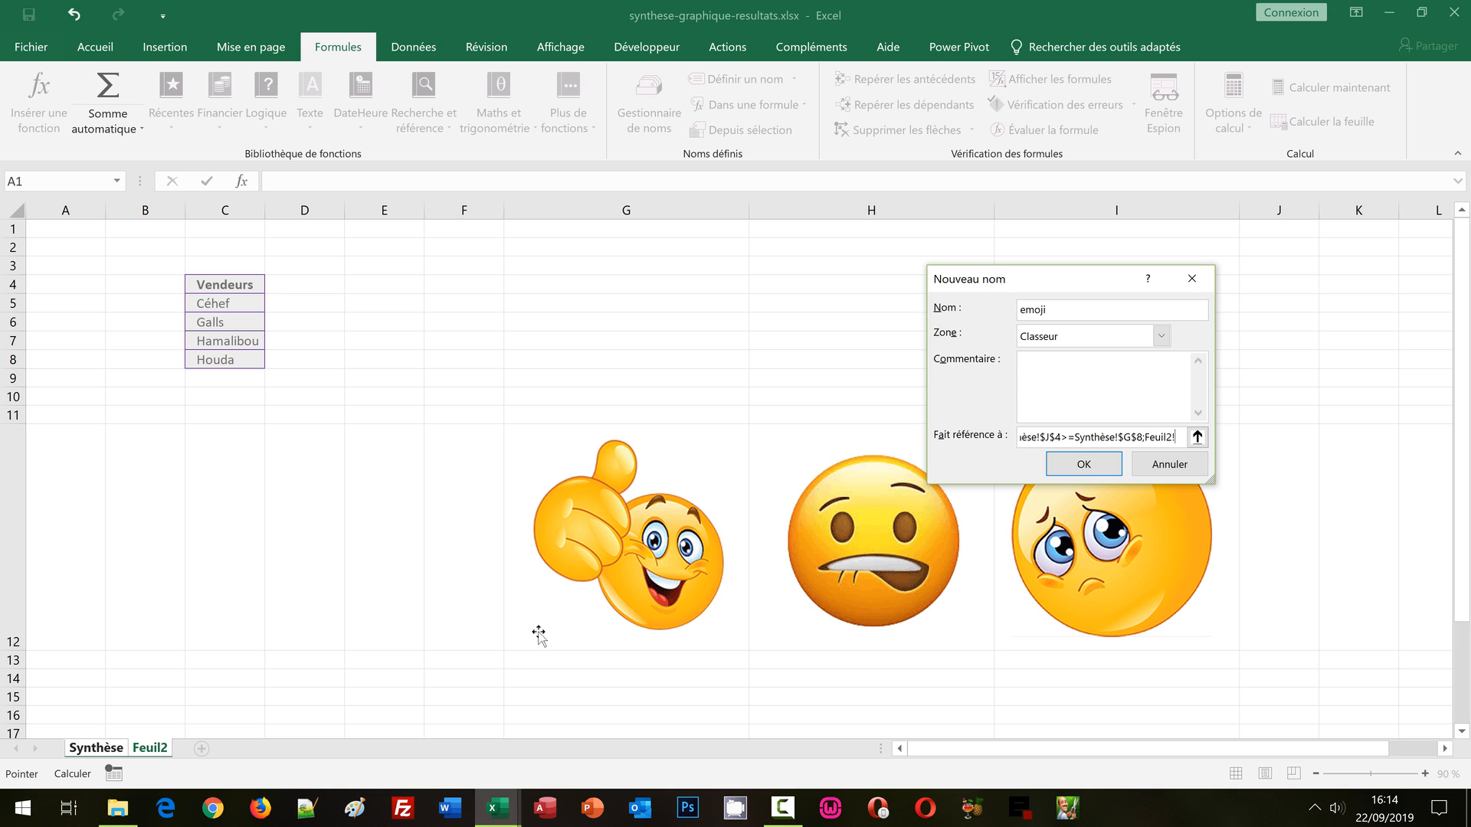
pyautogui.click(514, 640)
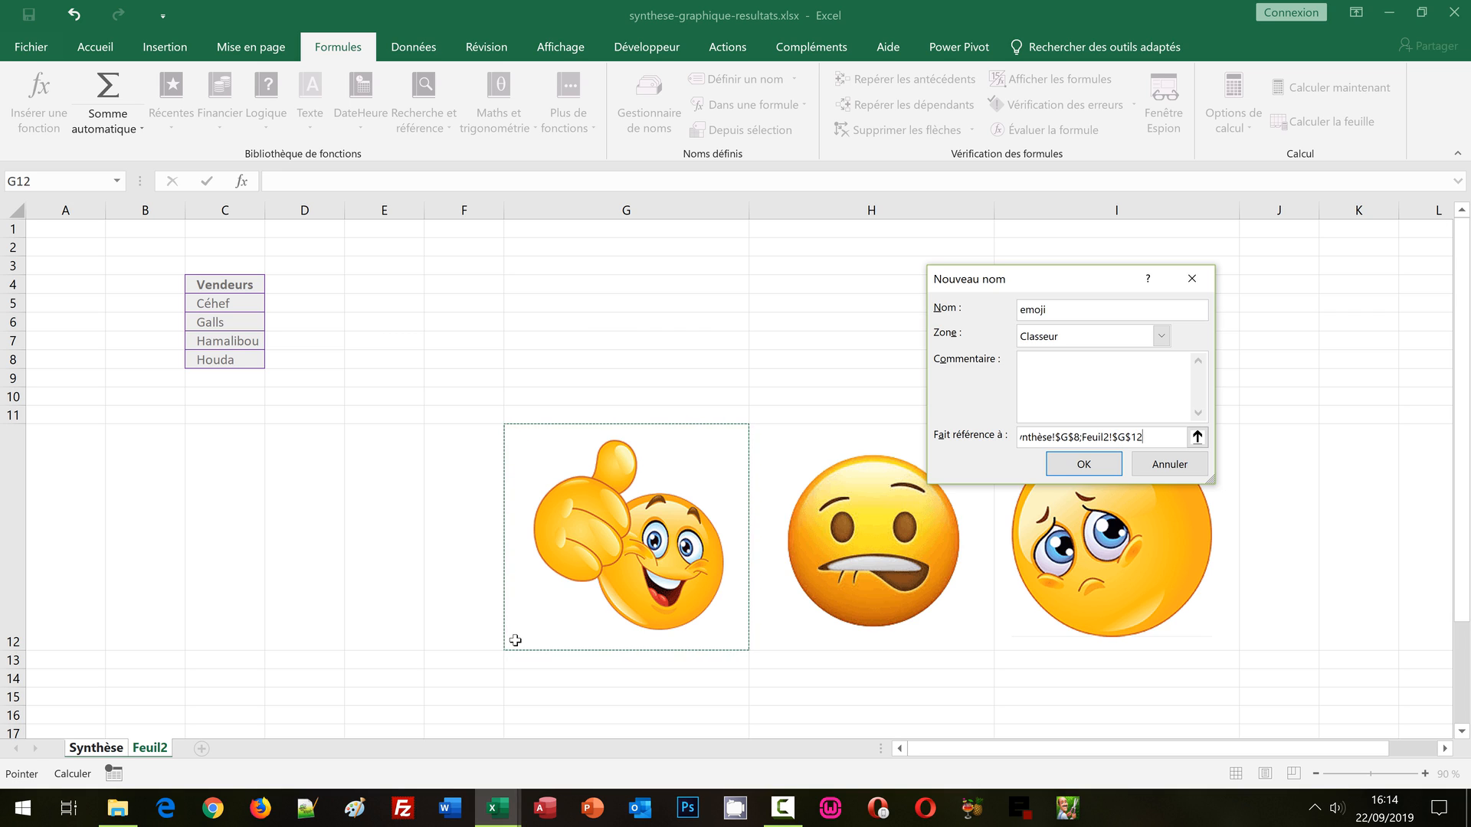
pyautogui.write(';')
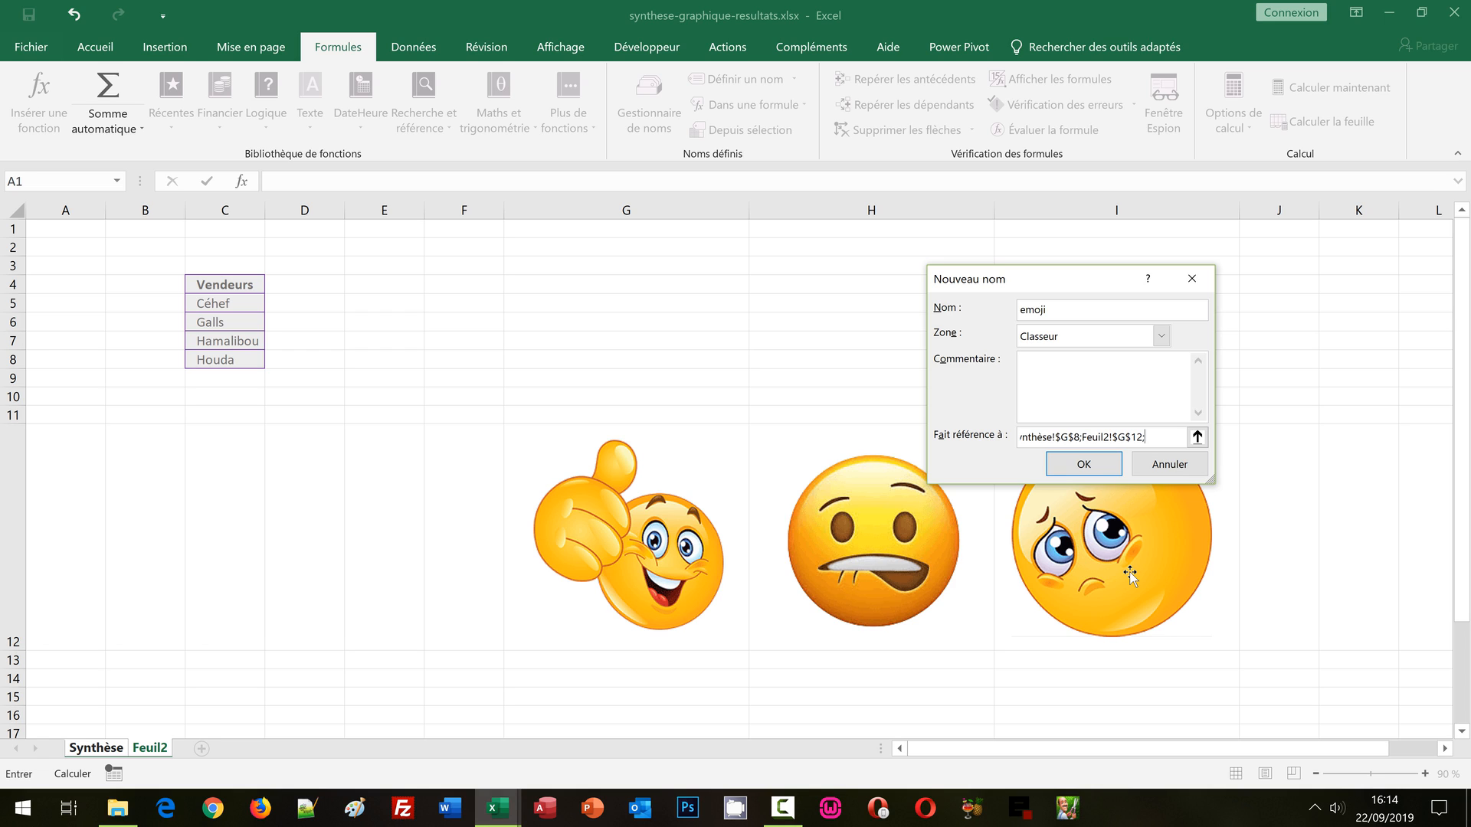
# Step: Nest a second Si test in the emoji formula on Synthèse!$J$4>=Synthèse!$G$7 that returns Feuil2!$H$12 when true
pyautogui.write('Si(')
pyautogui.click(105, 749)
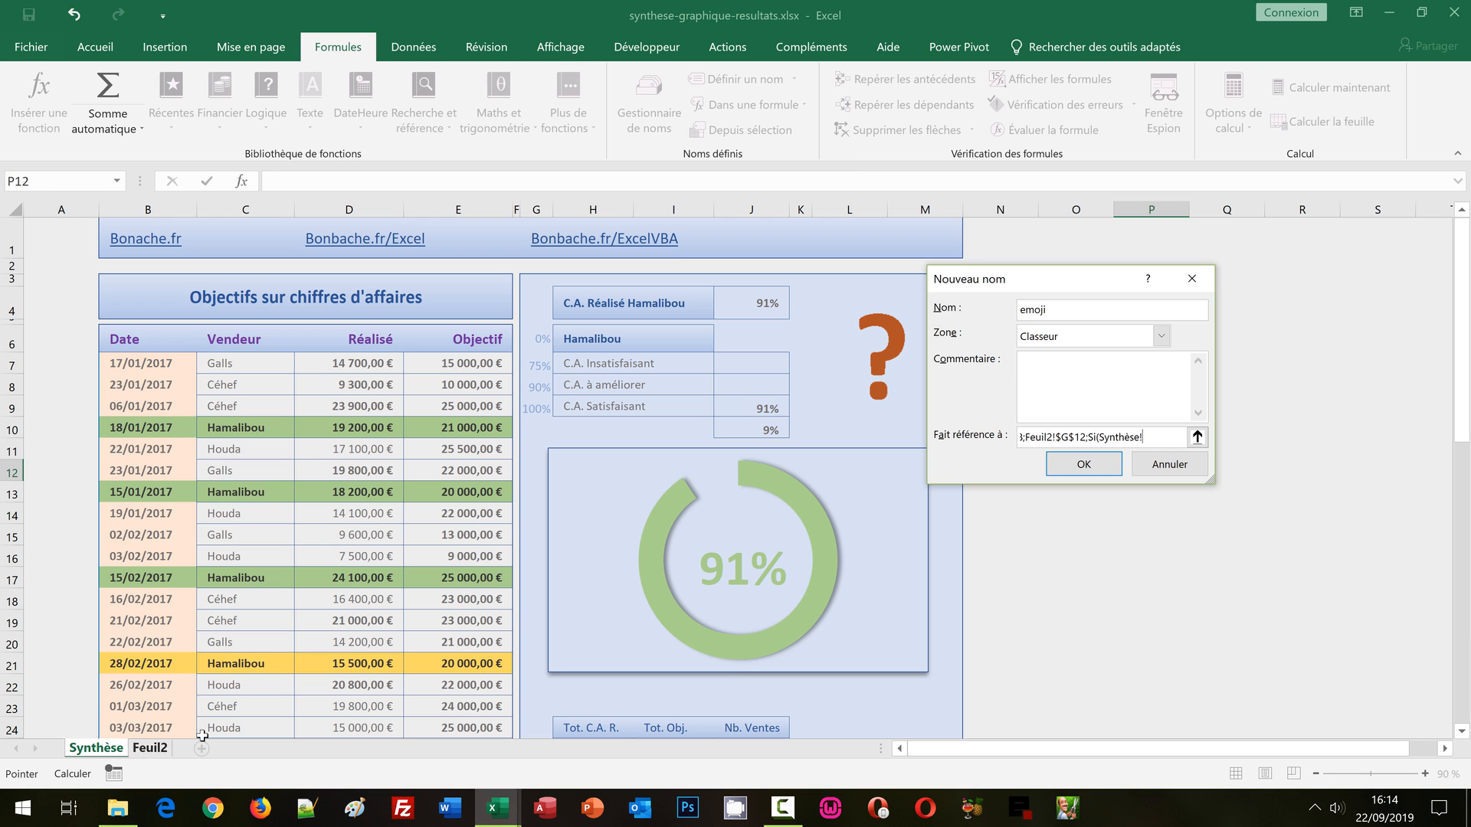
pyautogui.click(750, 302)
pyautogui.write('>=')
pyautogui.click(532, 367)
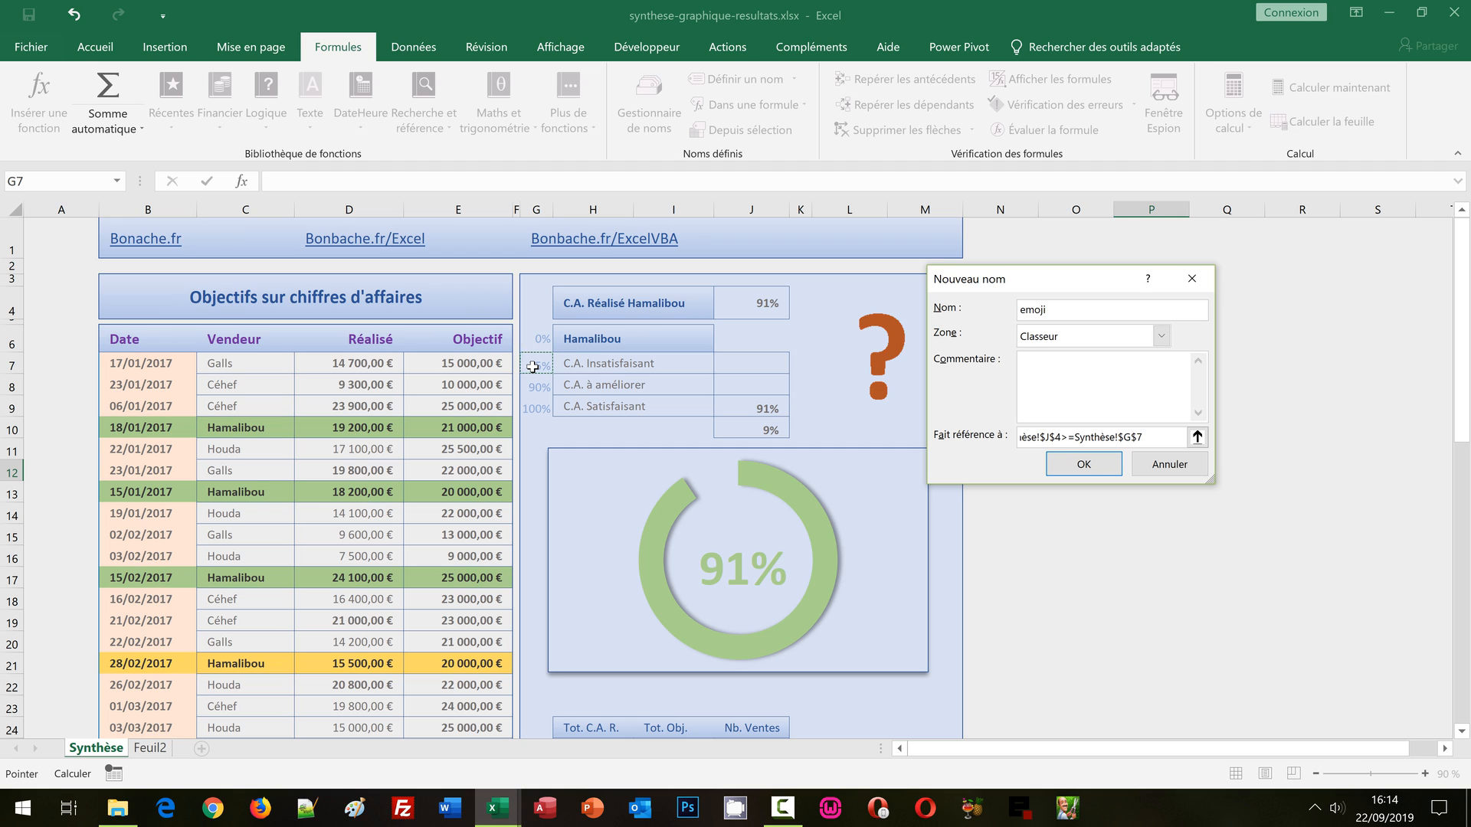
pyautogui.write(';')
pyautogui.click(150, 748)
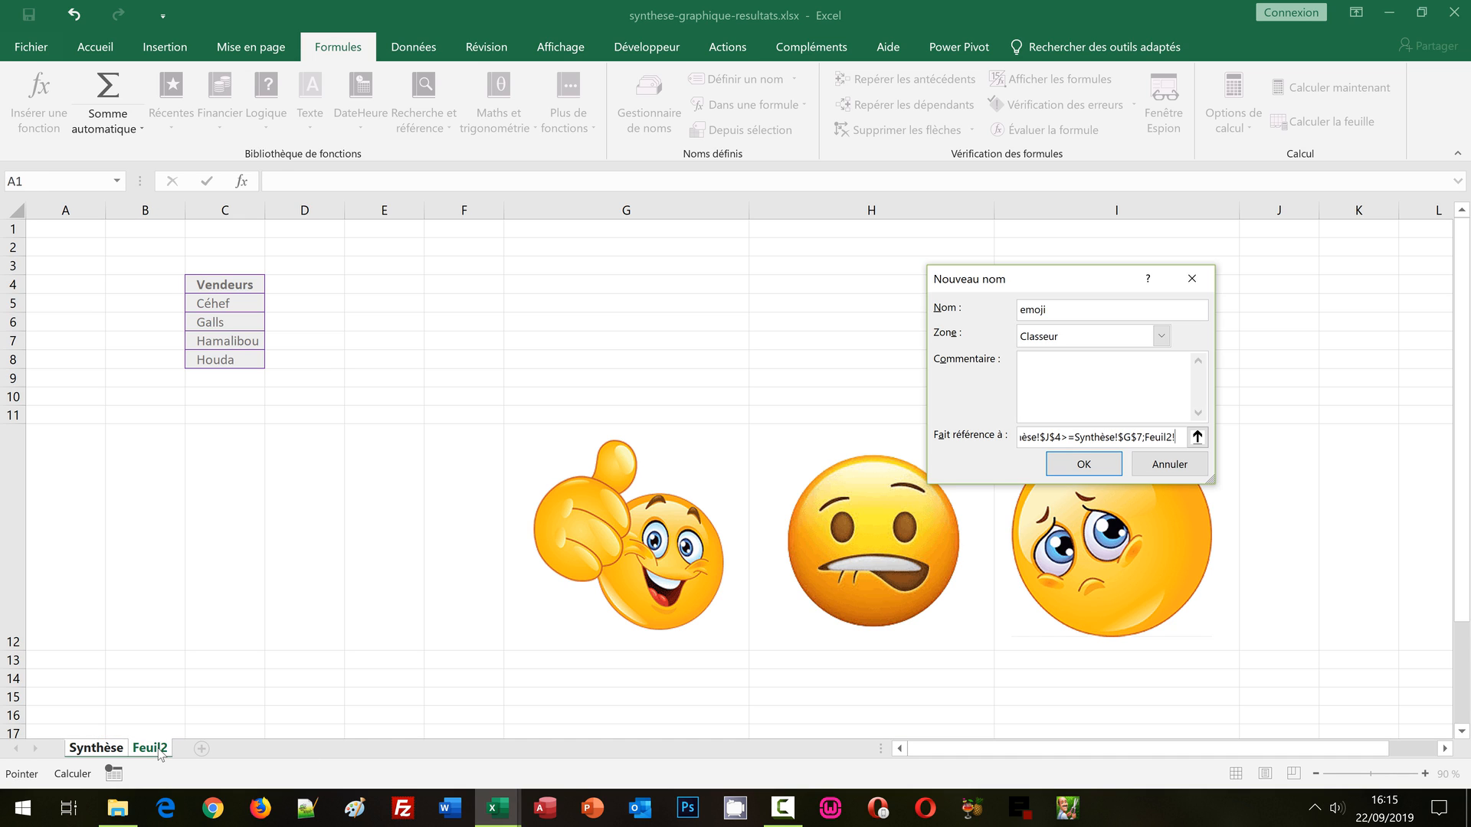
pyautogui.click(762, 639)
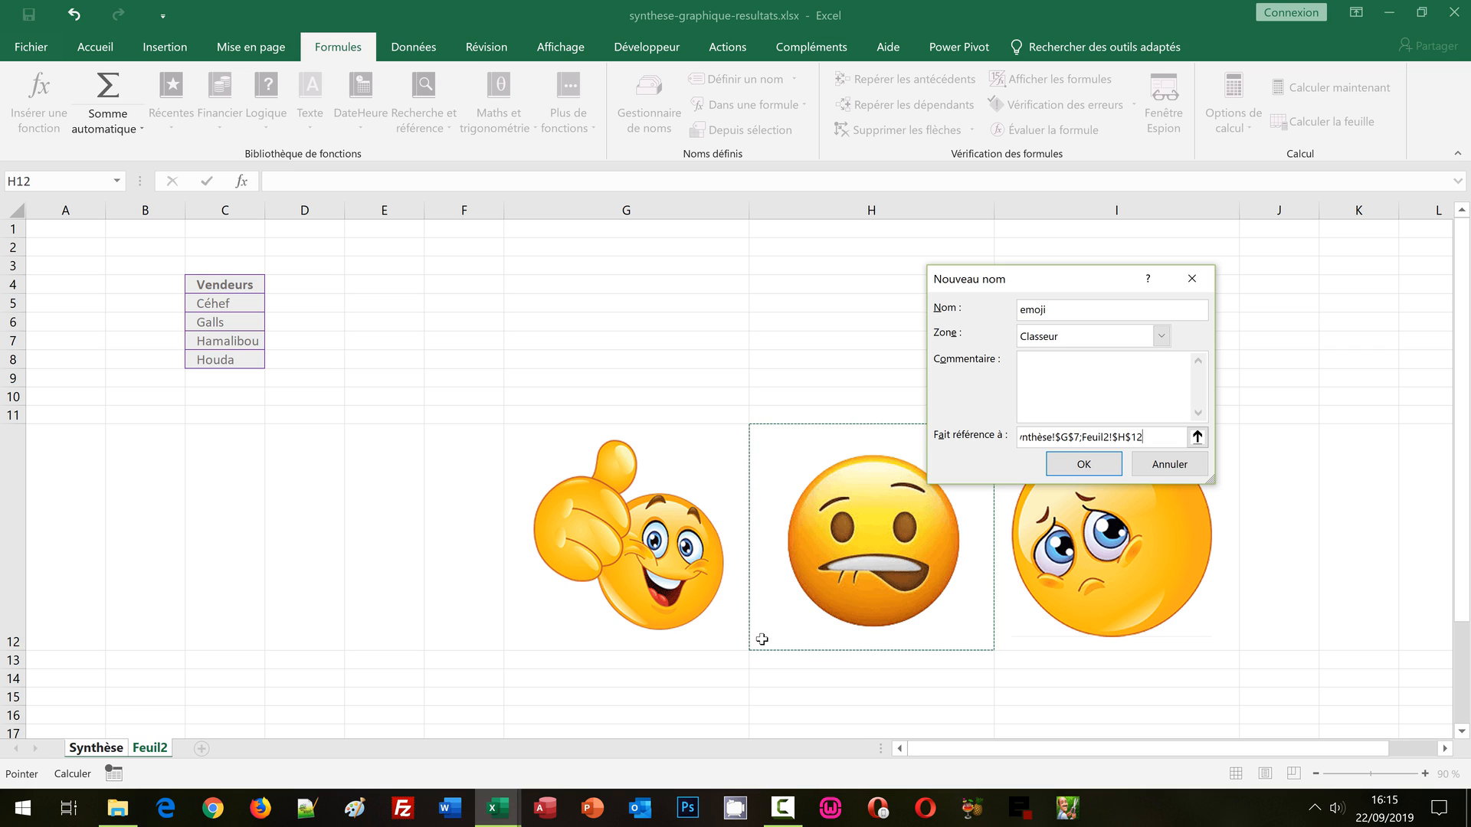
pyautogui.write(';')
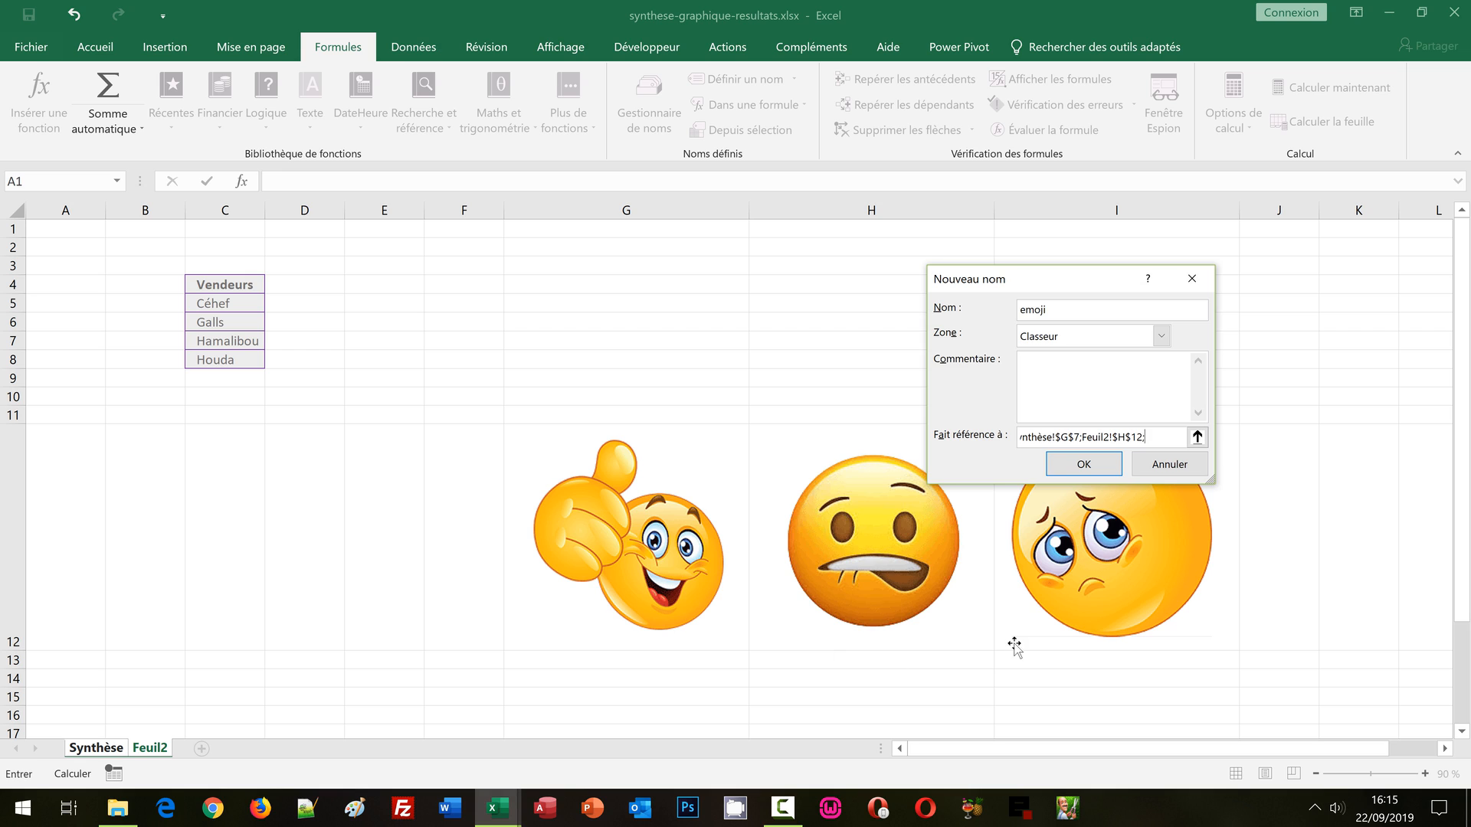
# Step: Finish the emoji formula with Feuil2!$I$12 as the final otherwise result, close both Si functions and save the name
pyautogui.click(1223, 643)
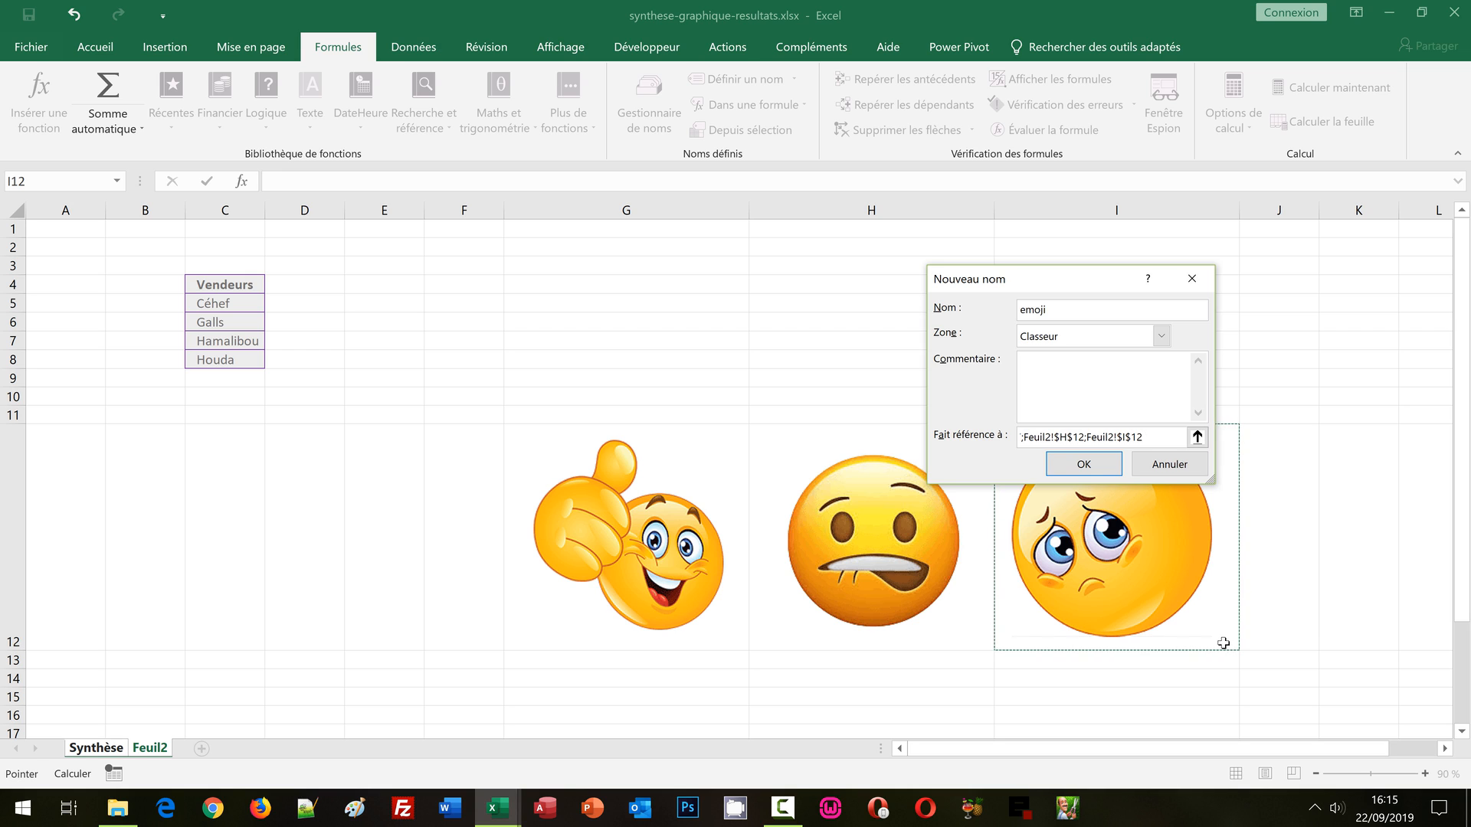
pyautogui.write(')')
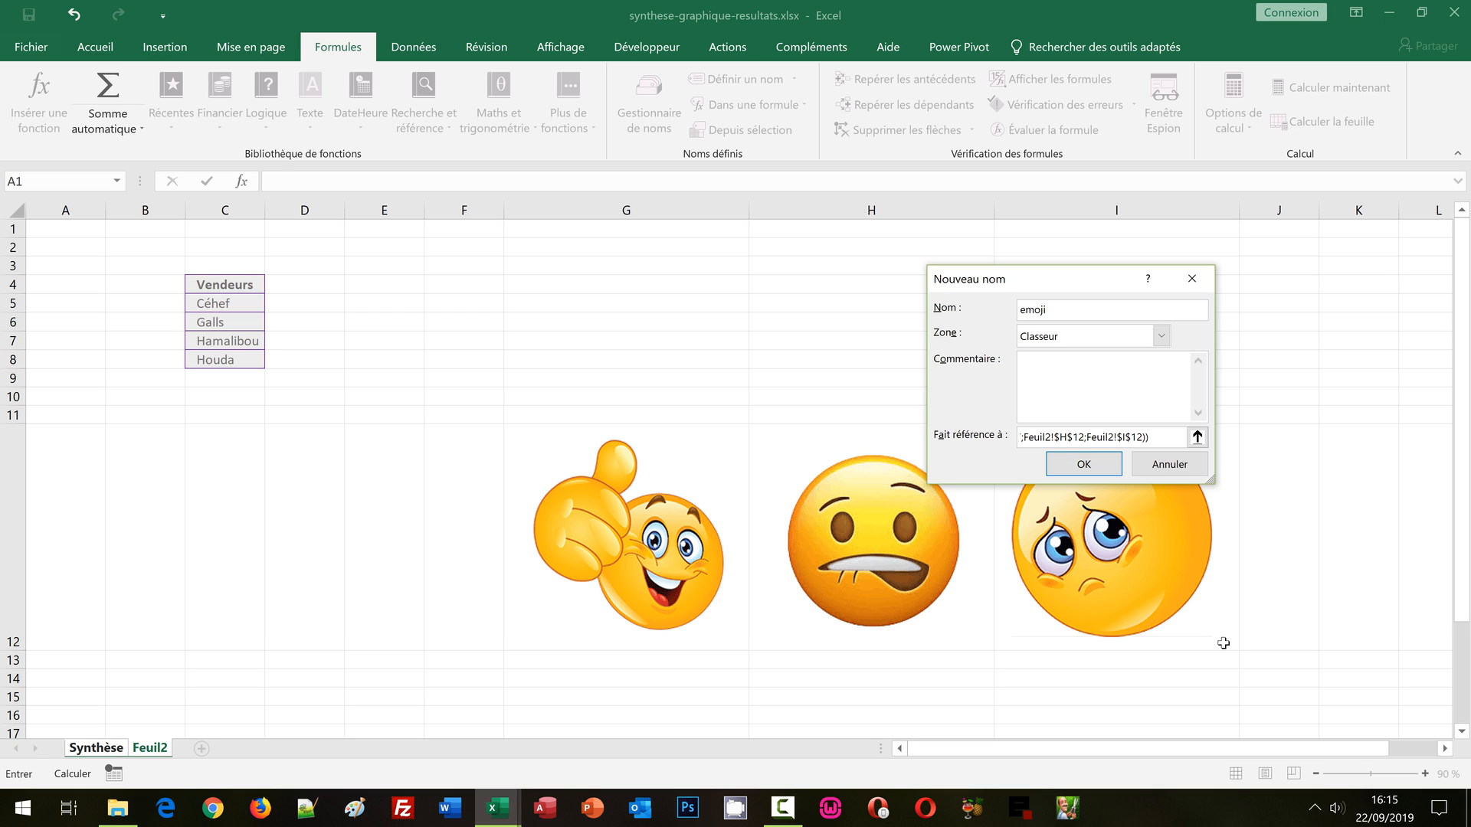
pyautogui.click(1071, 467)
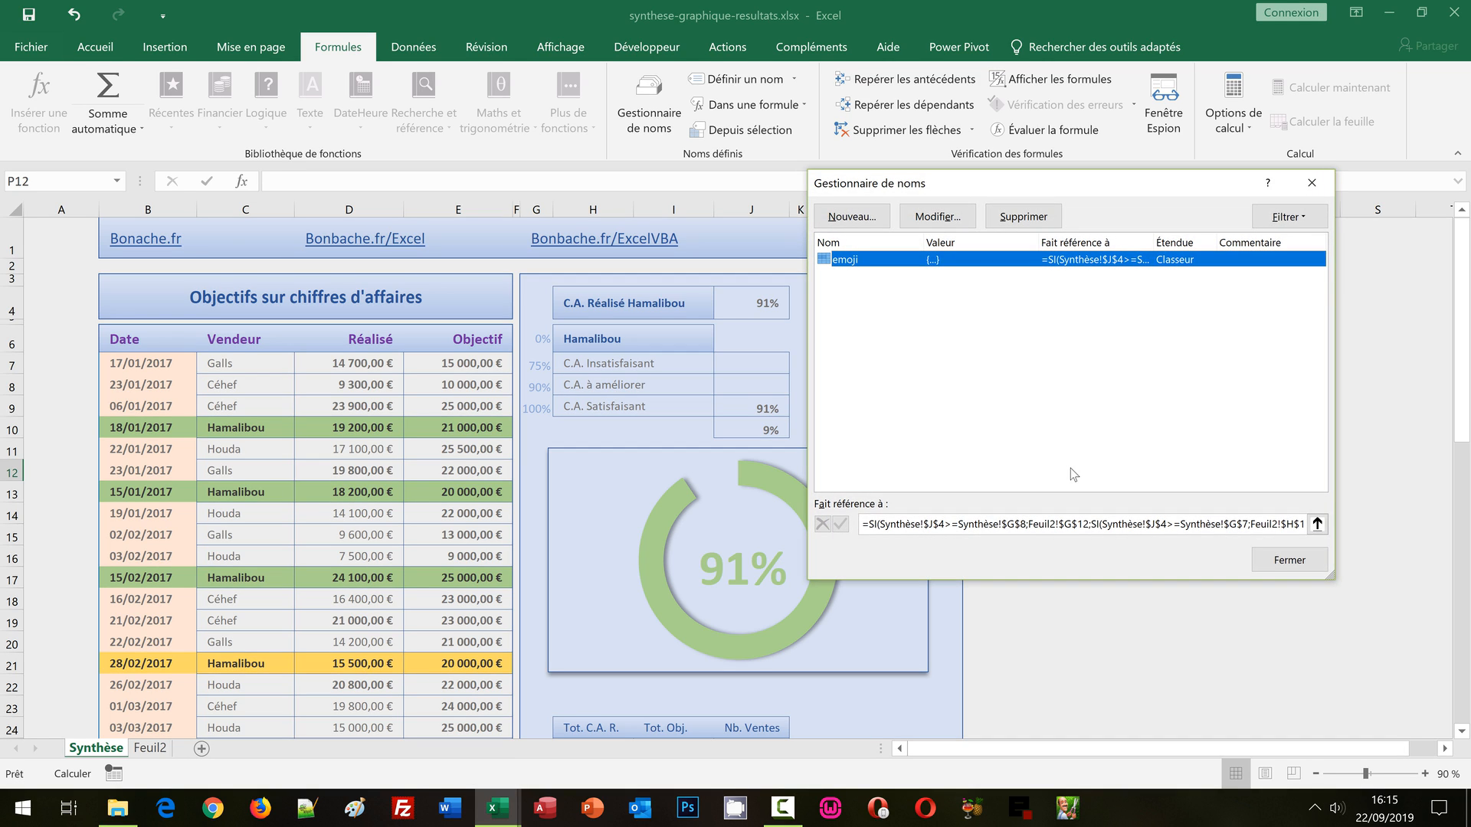
pyautogui.click(1278, 565)
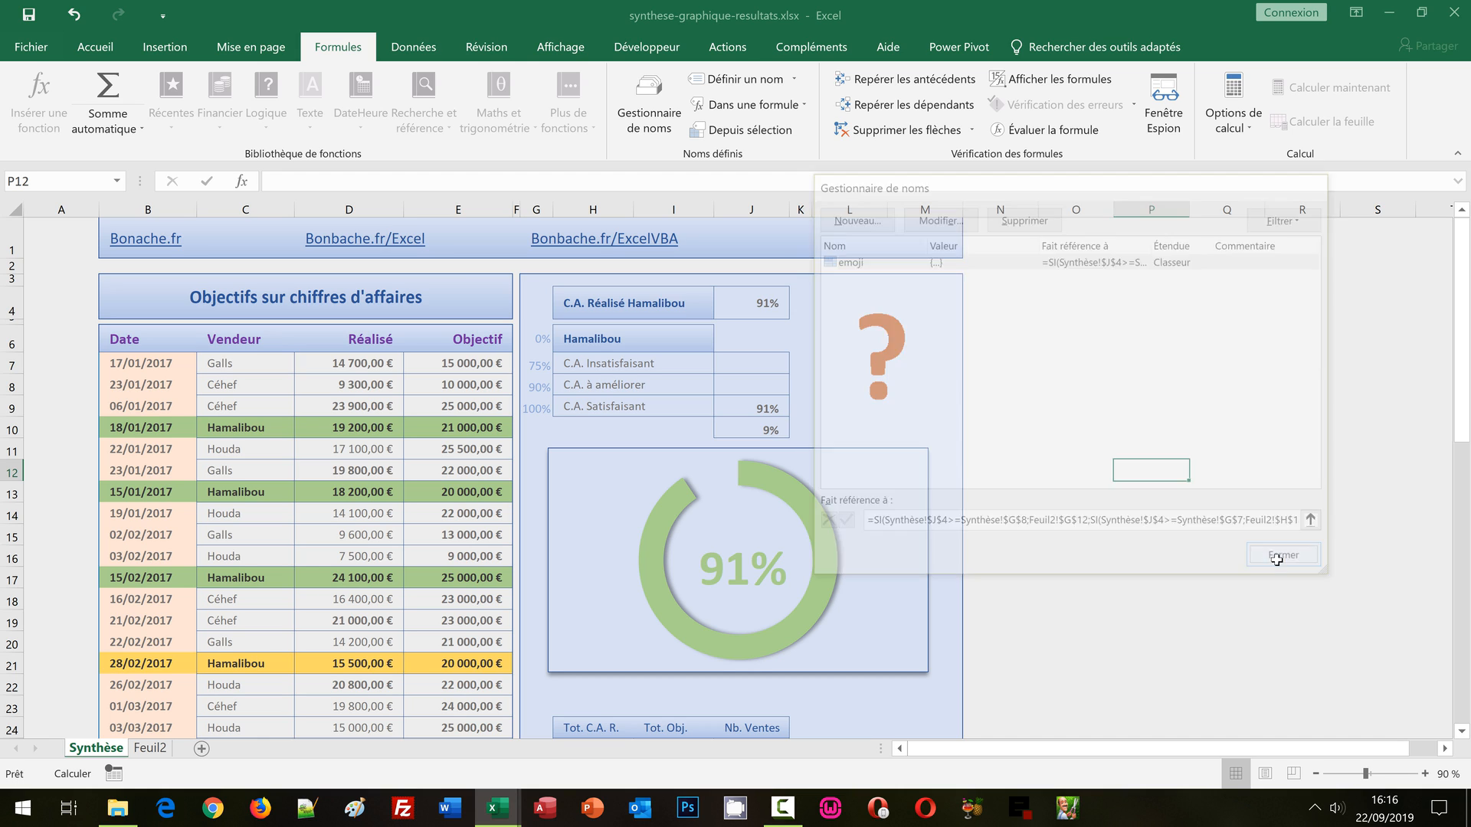
pyautogui.click(1108, 422)
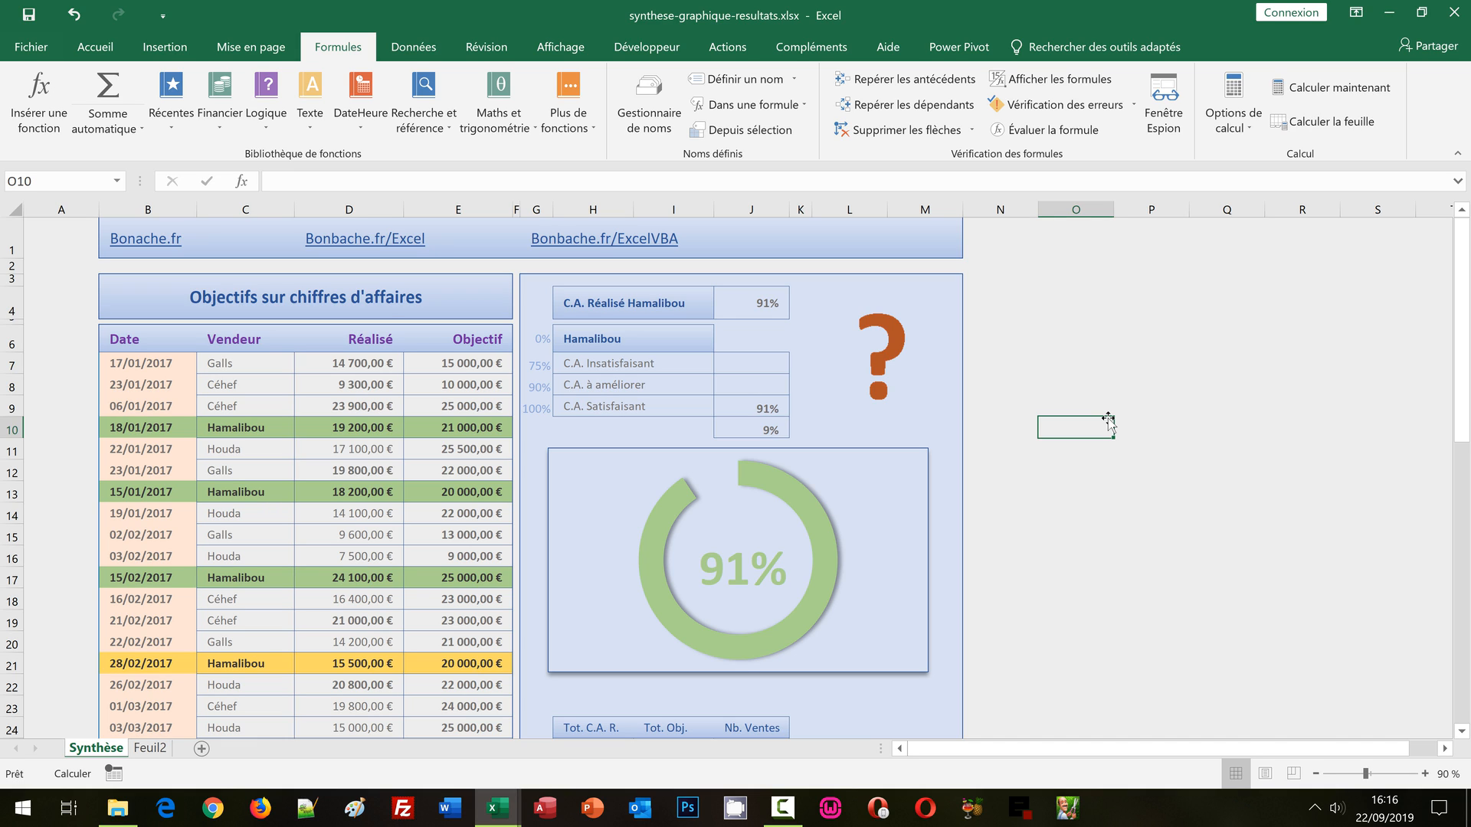
# Step: Link the question mark image to the formula =emoji and shrink it to fit above the chart, inside the summary block
pyautogui.click(903, 339)
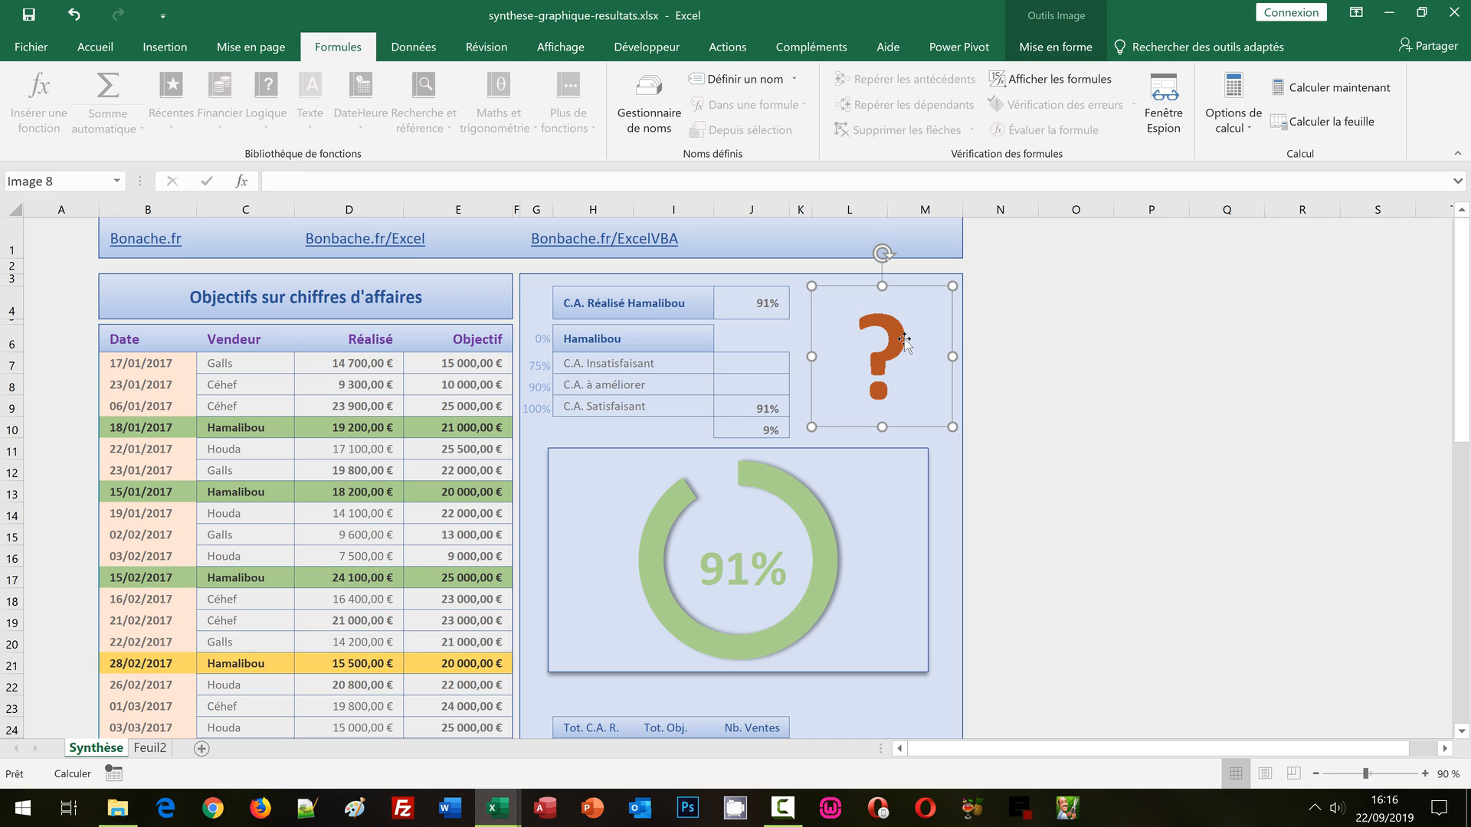
pyautogui.click(1090, 450)
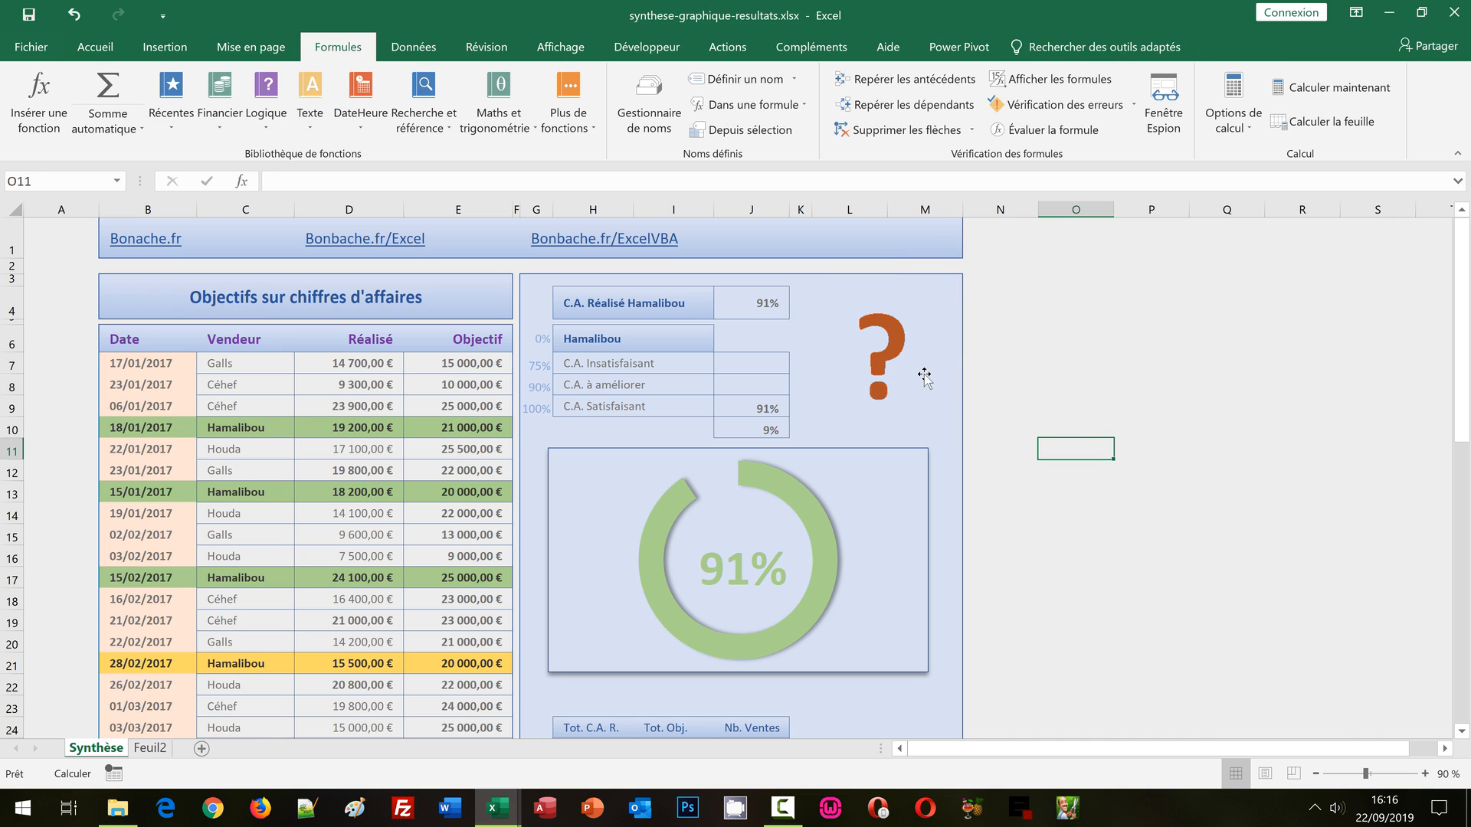
pyautogui.click(856, 351)
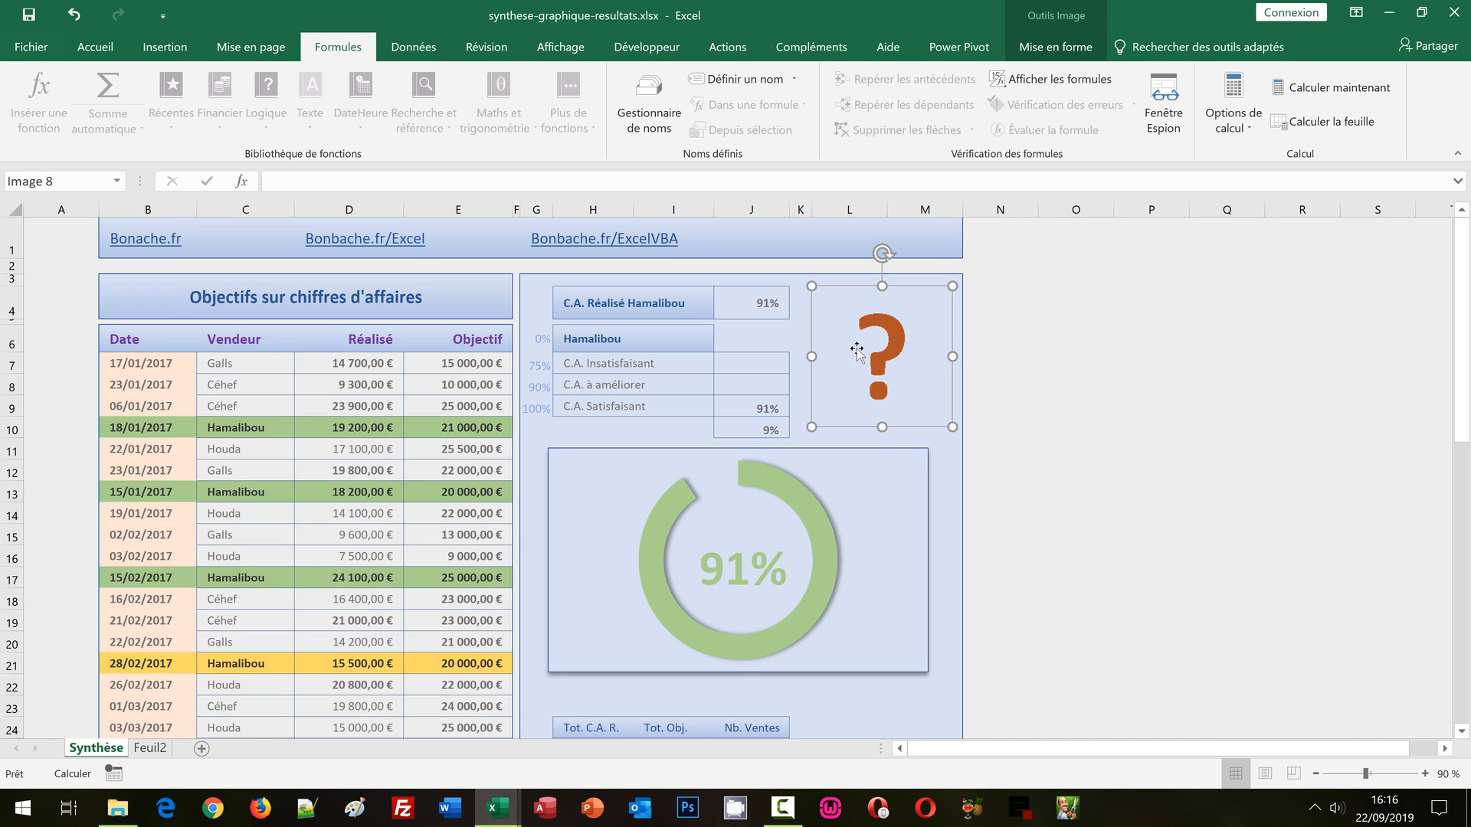
pyautogui.click(324, 184)
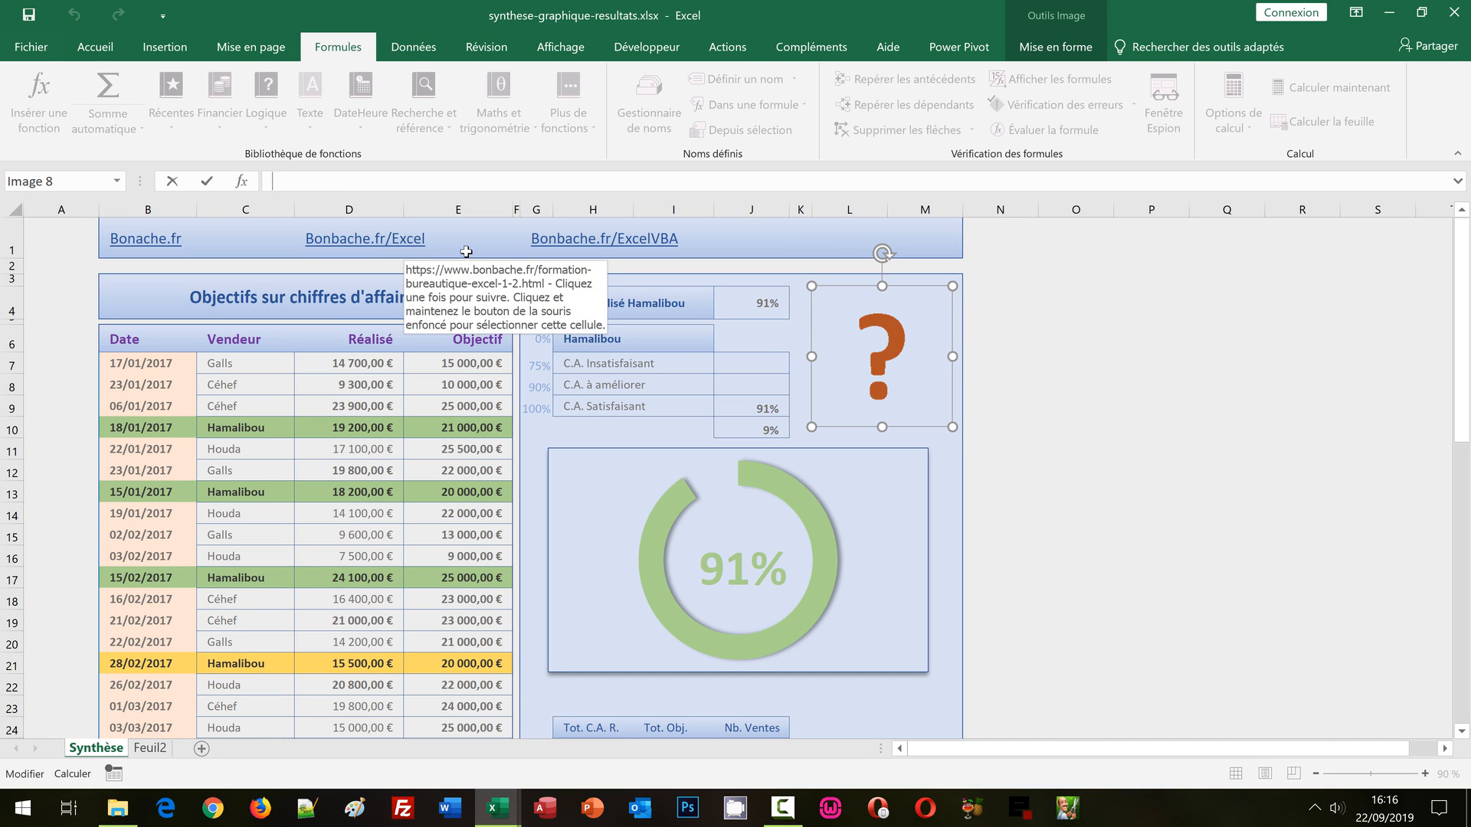
pyautogui.write('=')
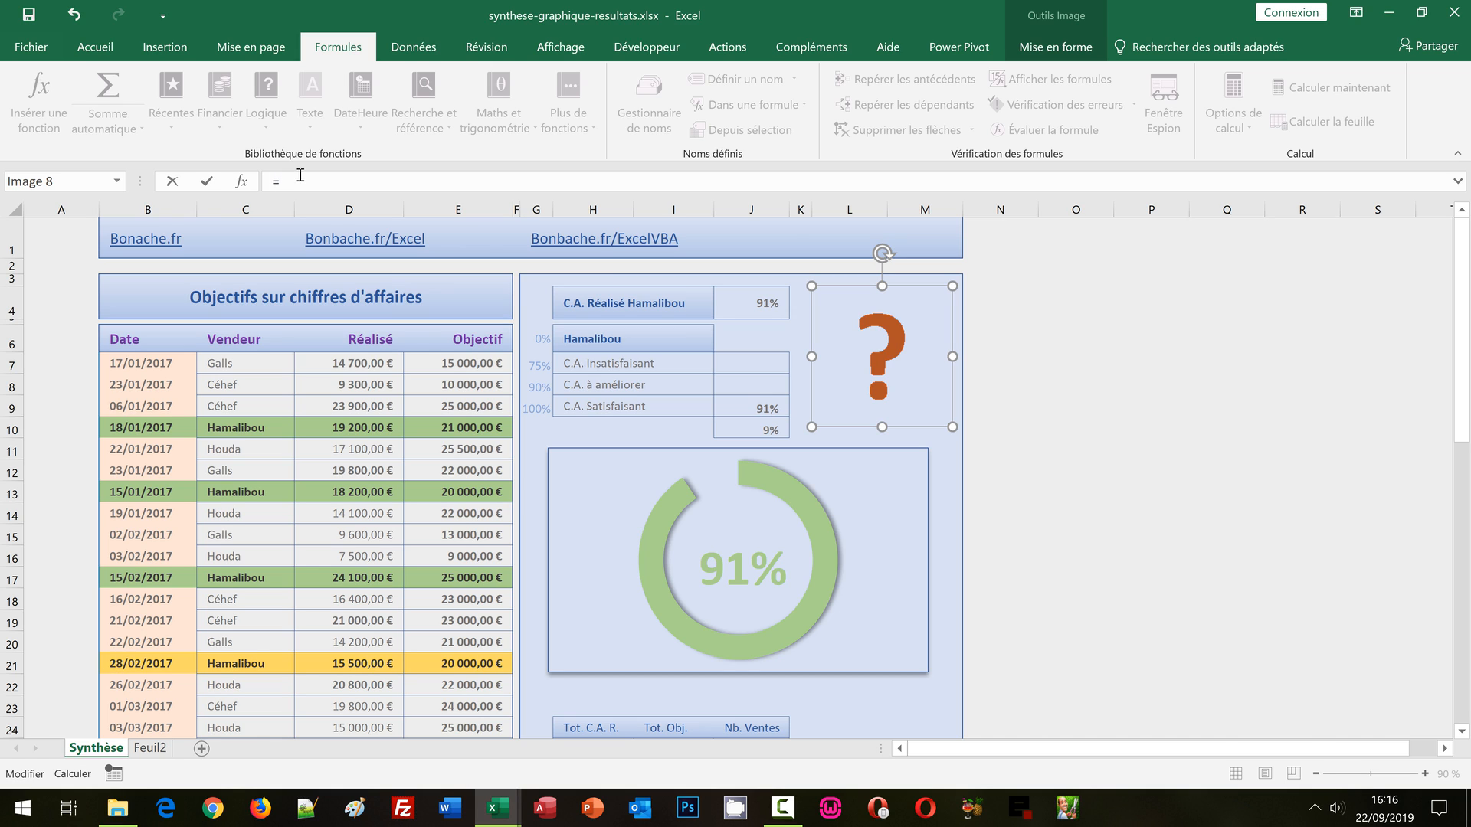
pyautogui.write('emoji')
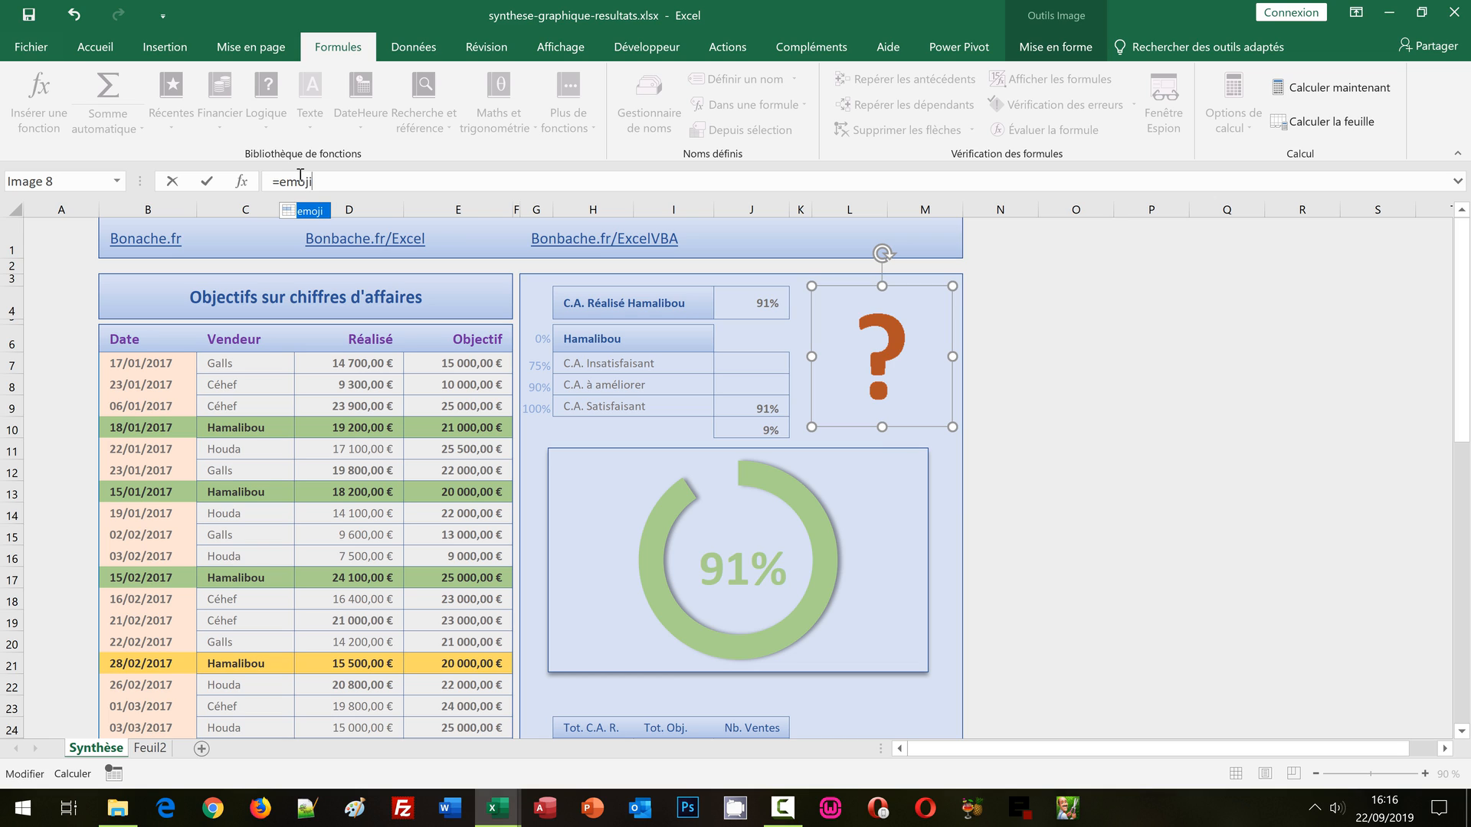
pyautogui.press('Return')
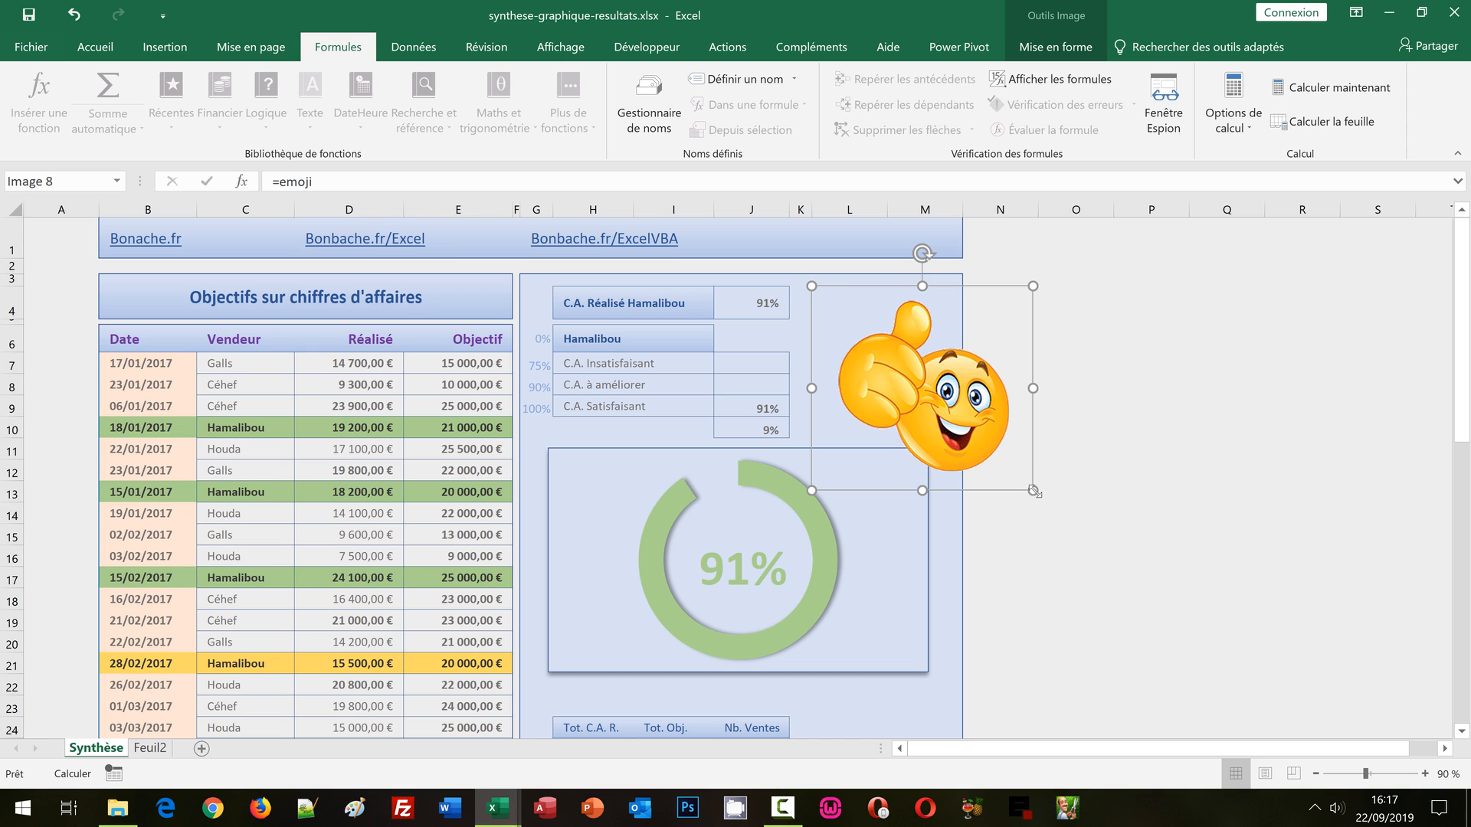
pyautogui.moveTo(1032, 489); pyautogui.dragTo(940, 425)
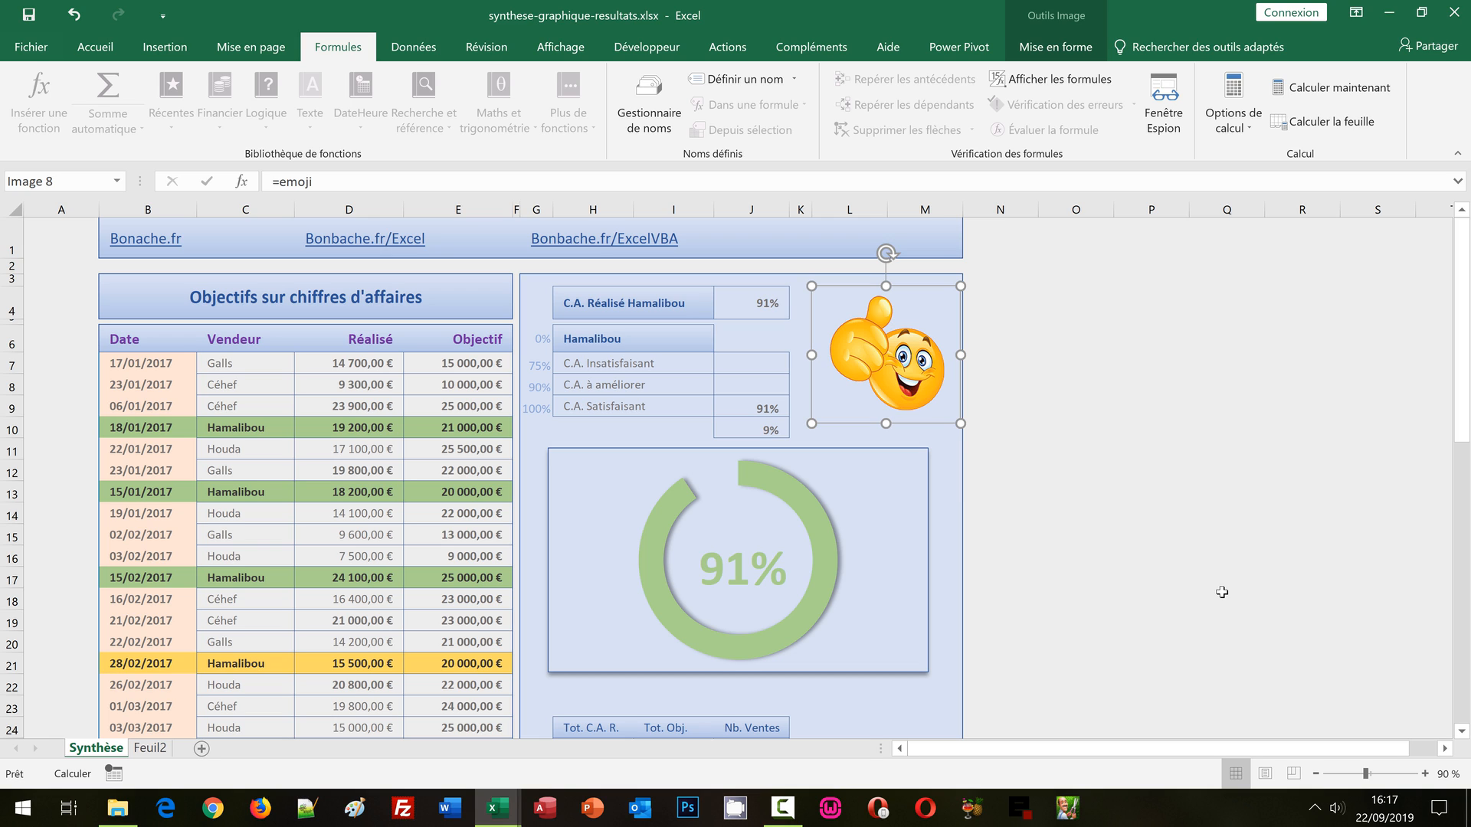
pyautogui.click(1109, 455)
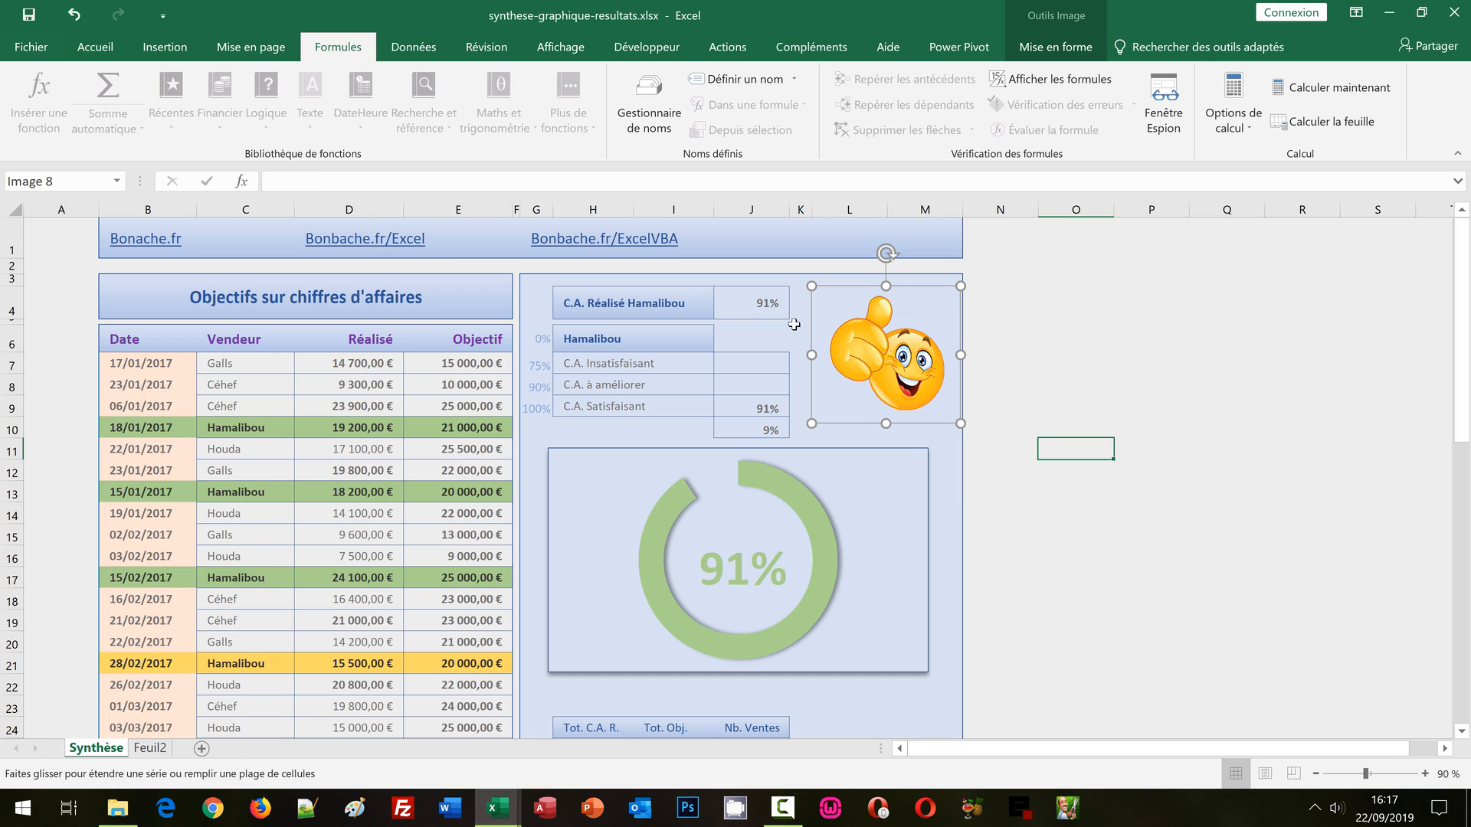
# Step: Test the dynamic smiley by switching the salesperson in H6 to the first name in the list, followed by the last one
pyautogui.click(687, 335)
pyautogui.click(721, 344)
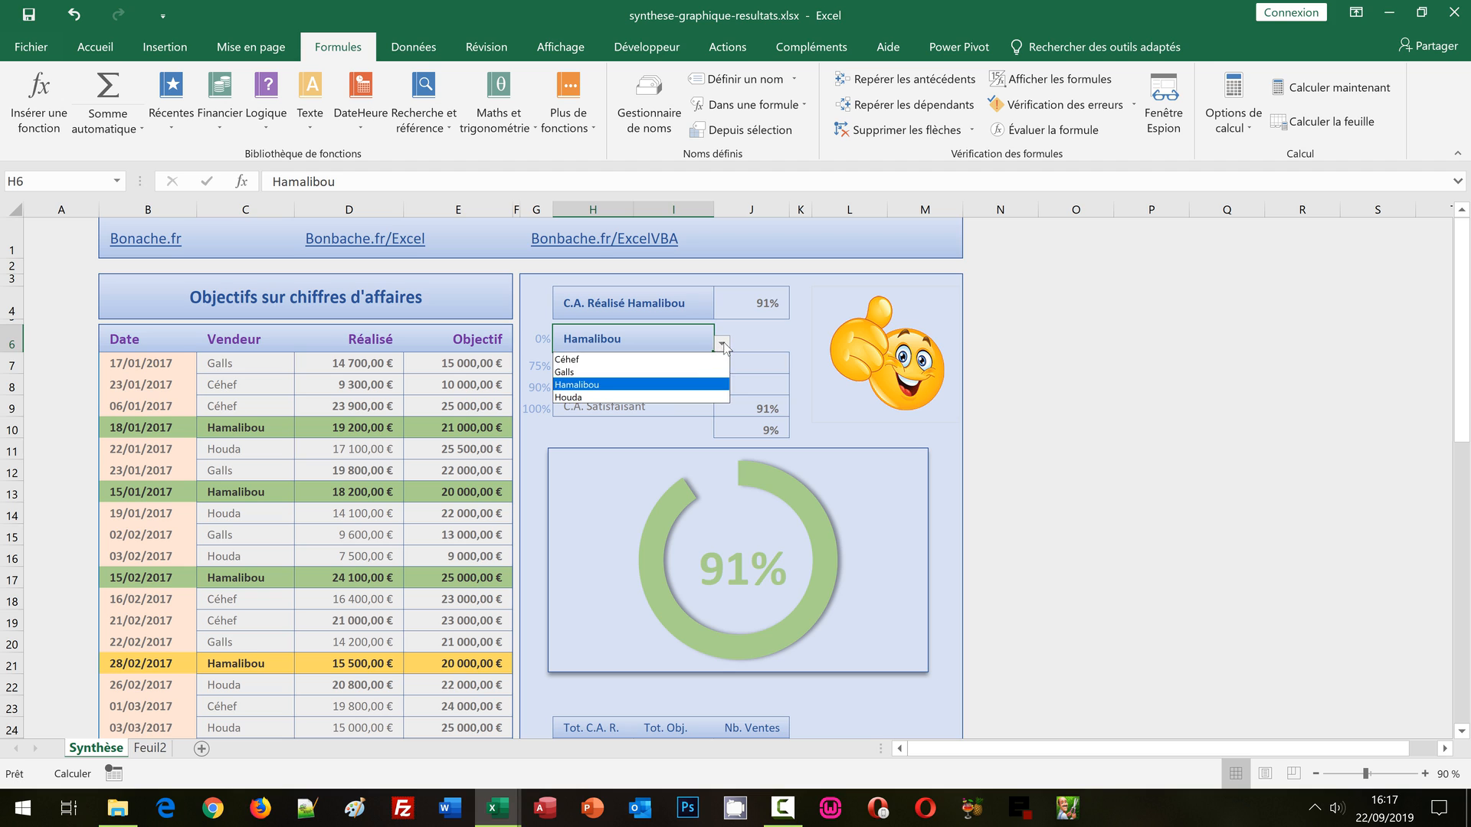
pyautogui.click(706, 359)
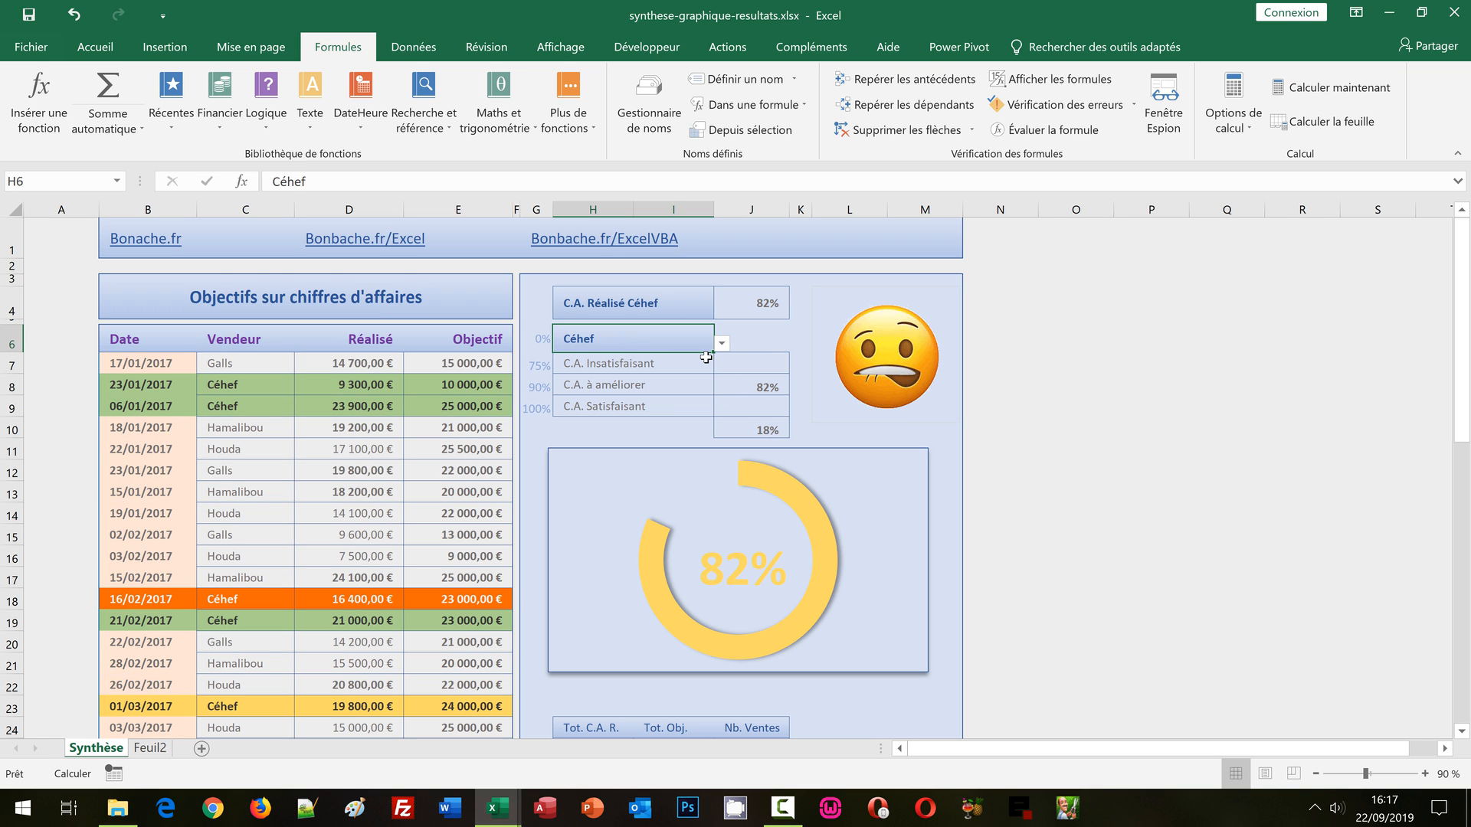
pyautogui.click(721, 344)
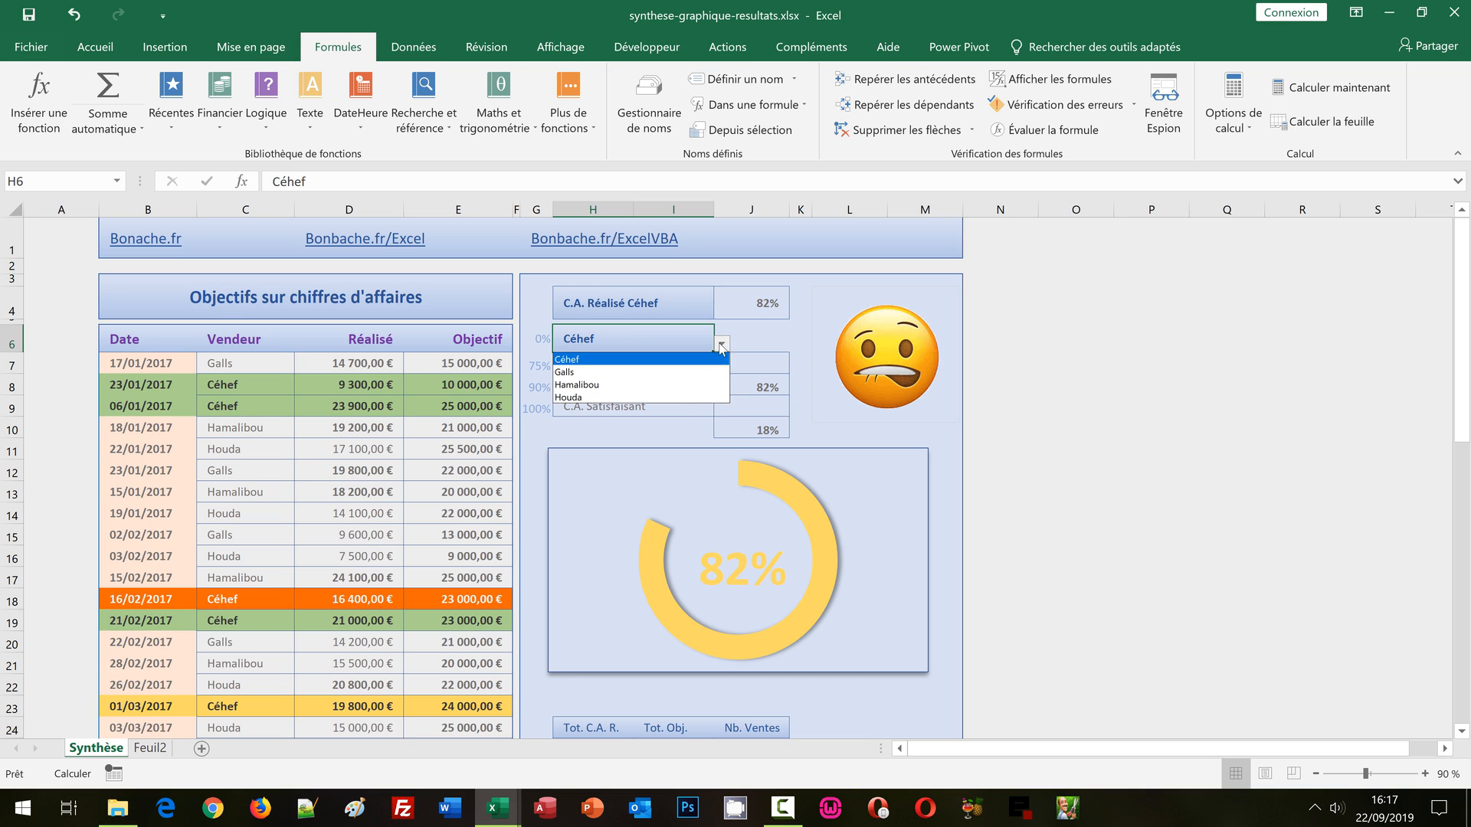
pyautogui.click(706, 398)
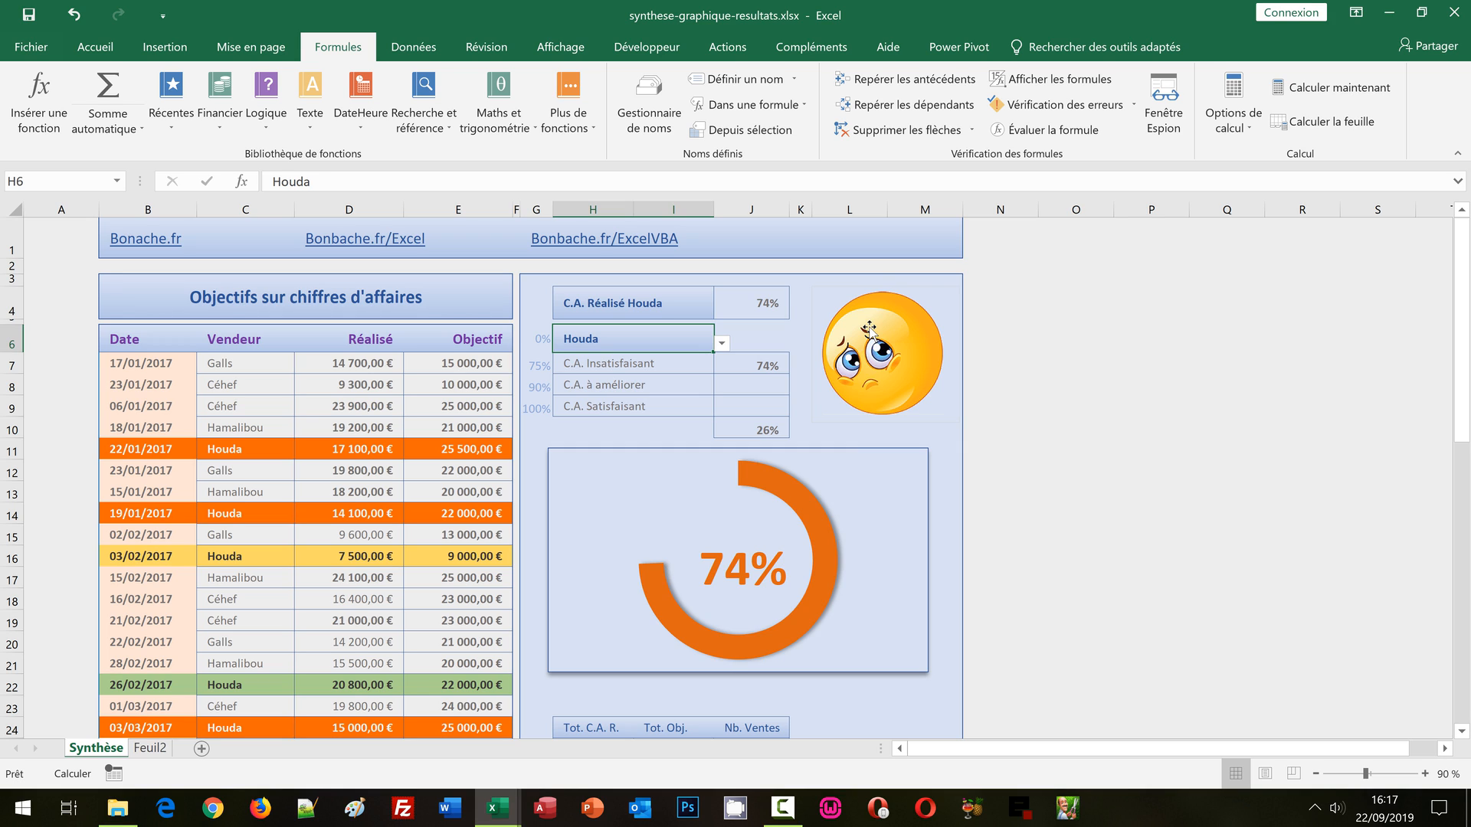
pyautogui.moveTo(822, 583)
pyautogui.click(1128, 335)
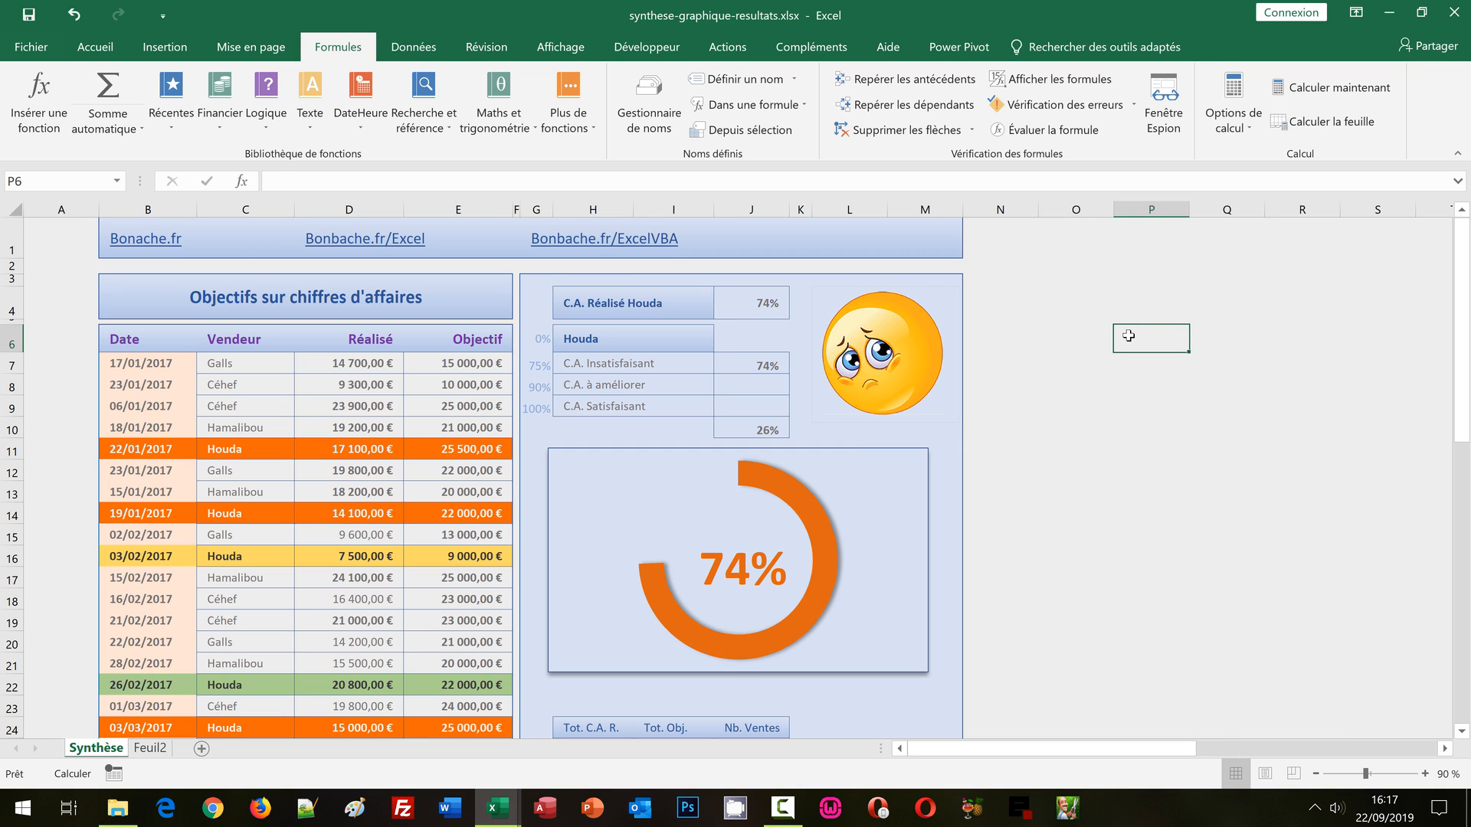